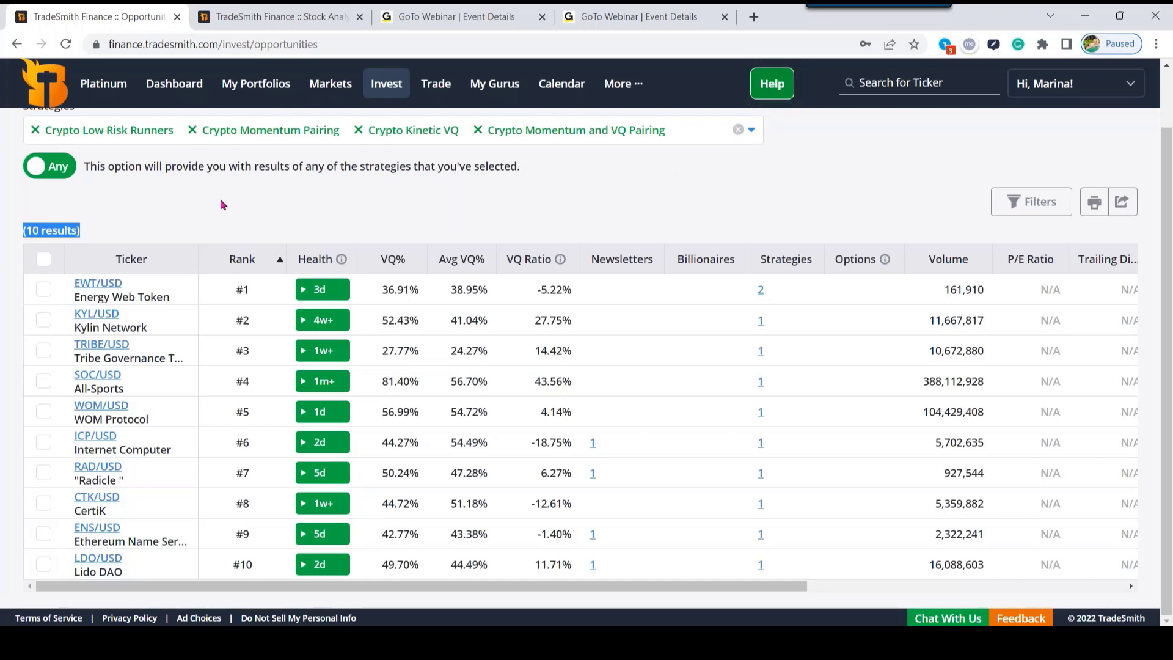
Step: Open the screeners list in the Invest section and delete the saved Crypto Ideas Lab screener
click(274, 17)
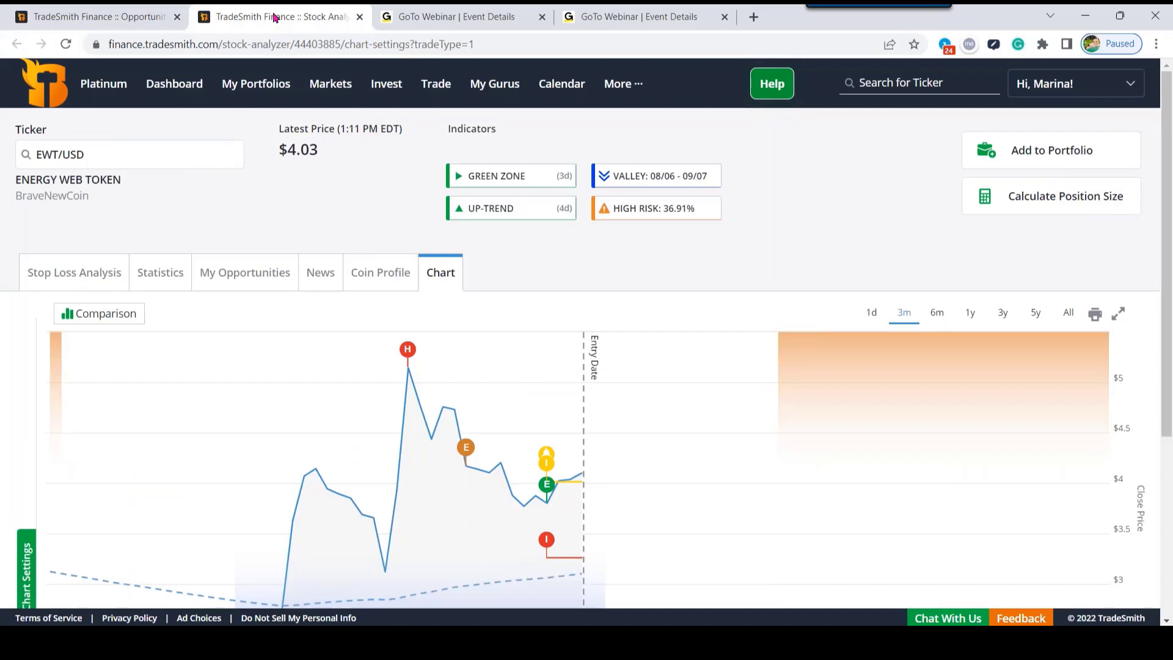
click(388, 92)
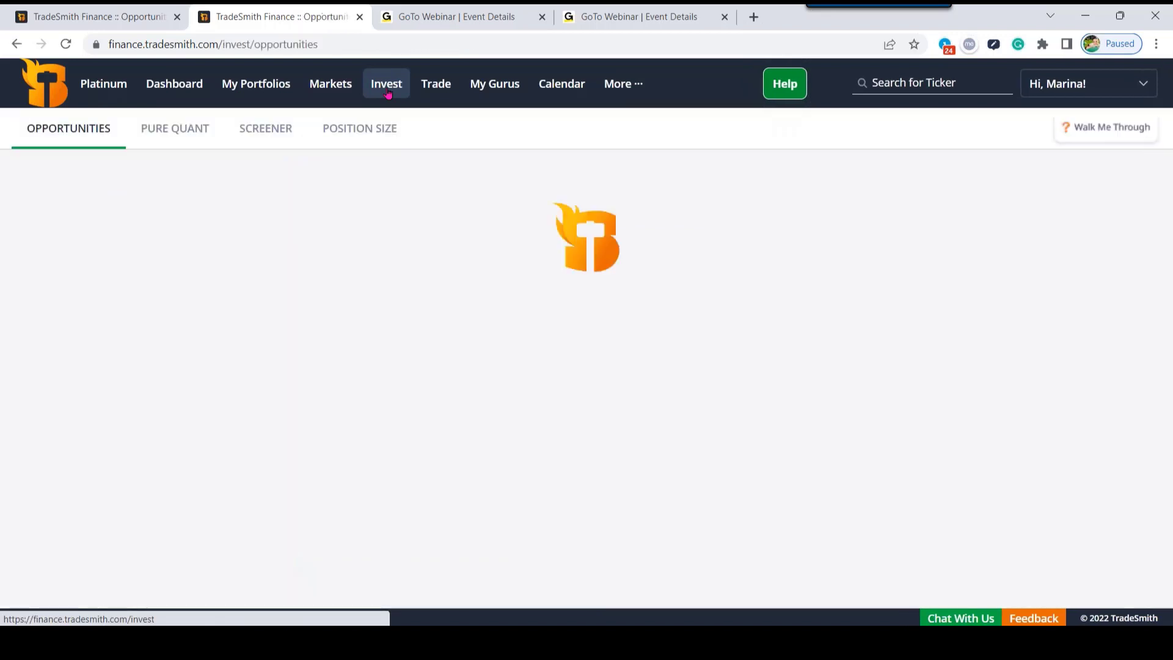
click(264, 140)
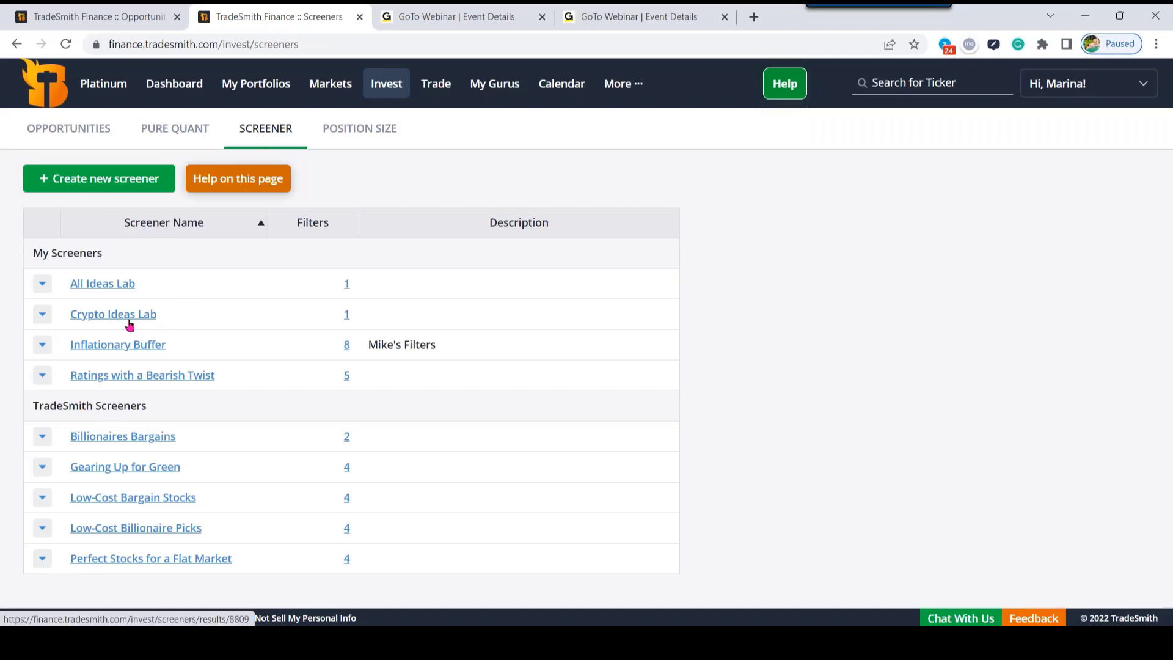
click(42, 316)
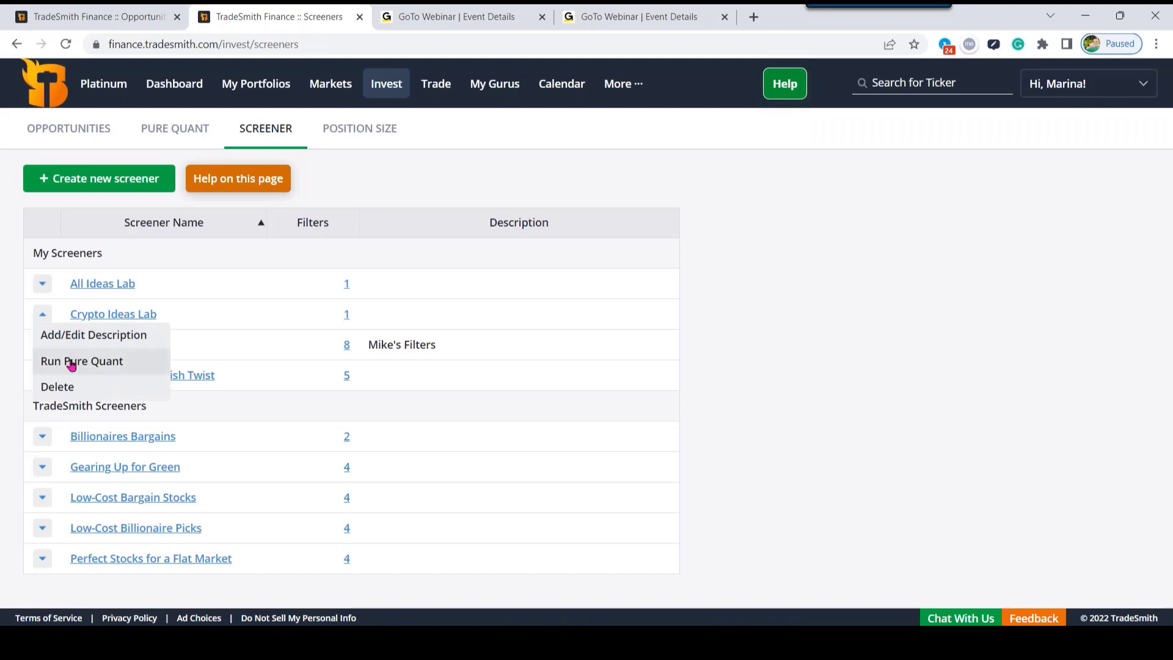
click(92, 389)
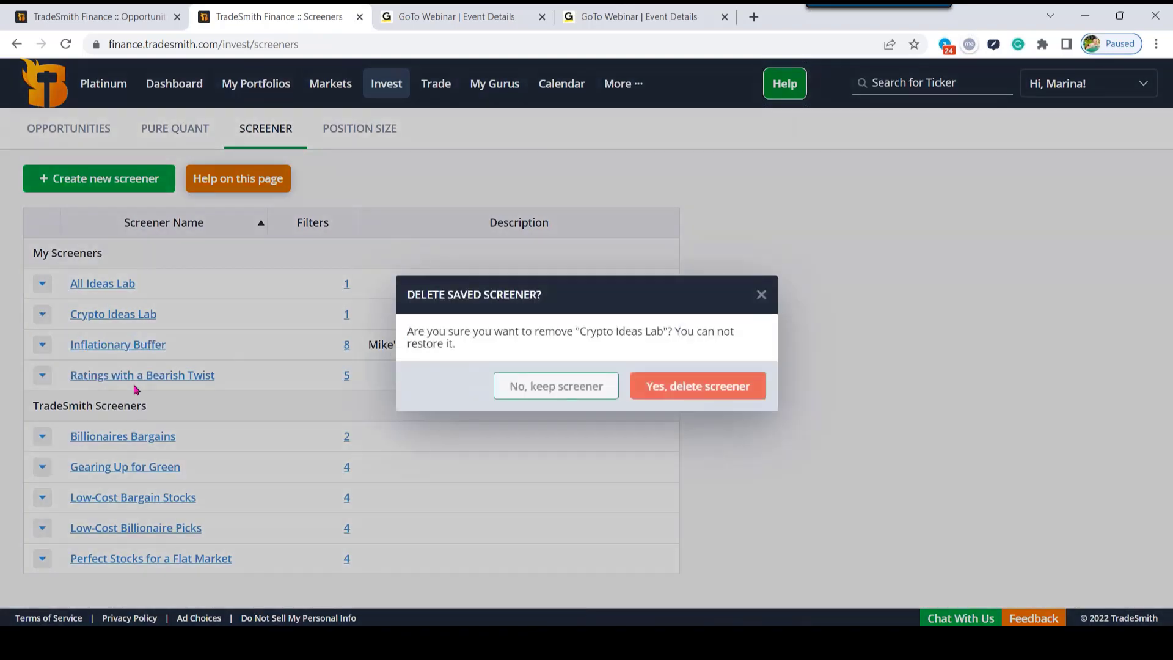
click(685, 394)
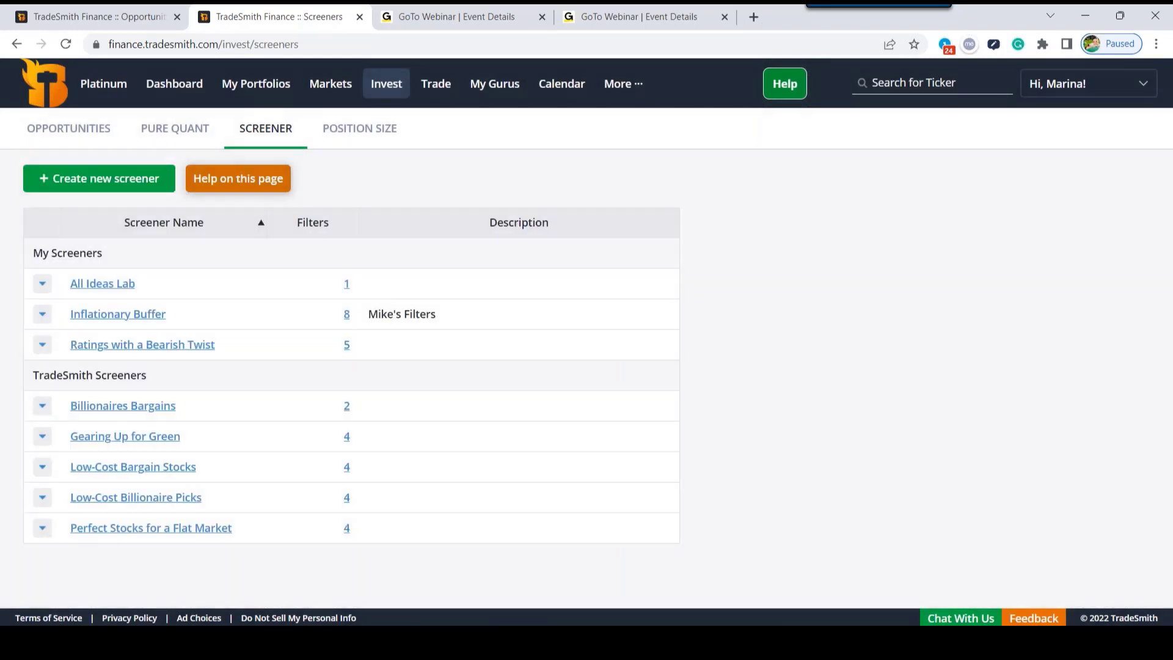
Step: Start a new screener and deselect all of its default filters, from Health Status to TradeSmith Strategies
click(101, 182)
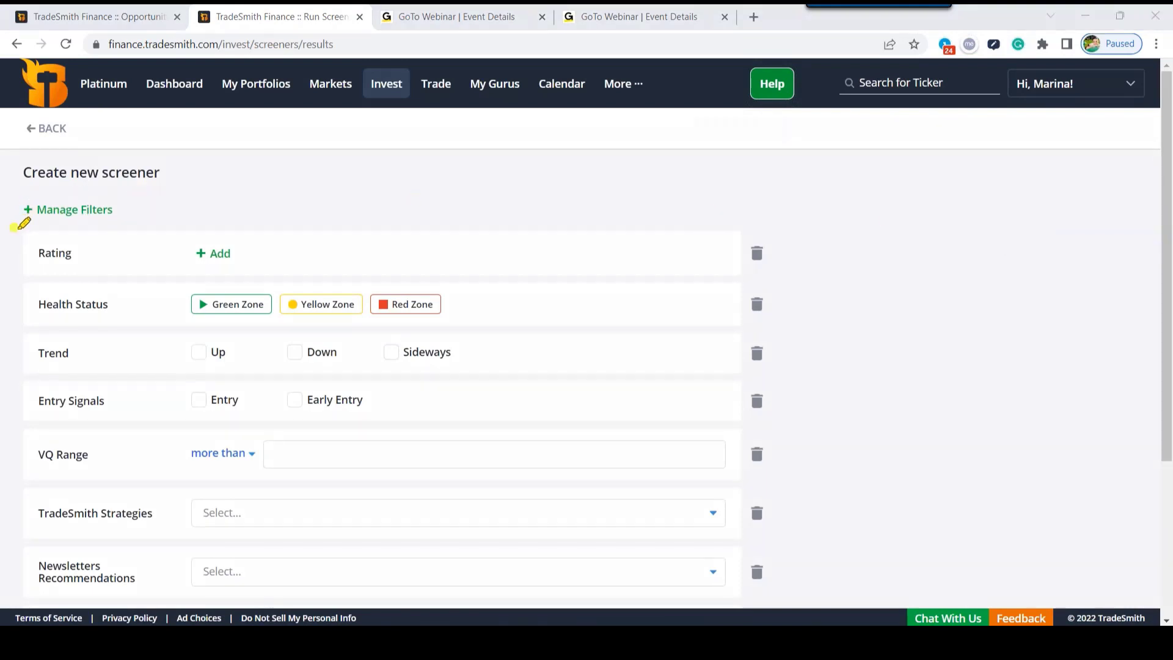
mouse_move(11, 228)
mouse_down()
mouse_move(119, 230)
mouse_move(92, 179)
mouse_move(13, 190)
mouse_move(22, 220)
mouse_up()
click(90, 211)
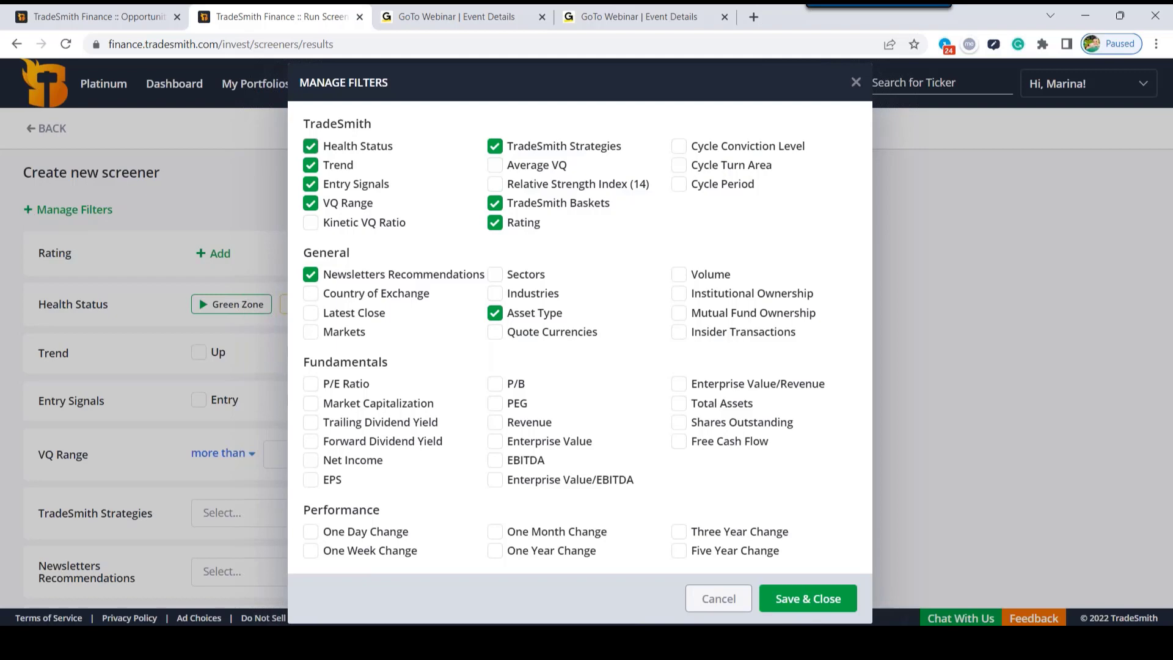
click(311, 148)
click(311, 165)
click(311, 184)
click(311, 202)
click(311, 274)
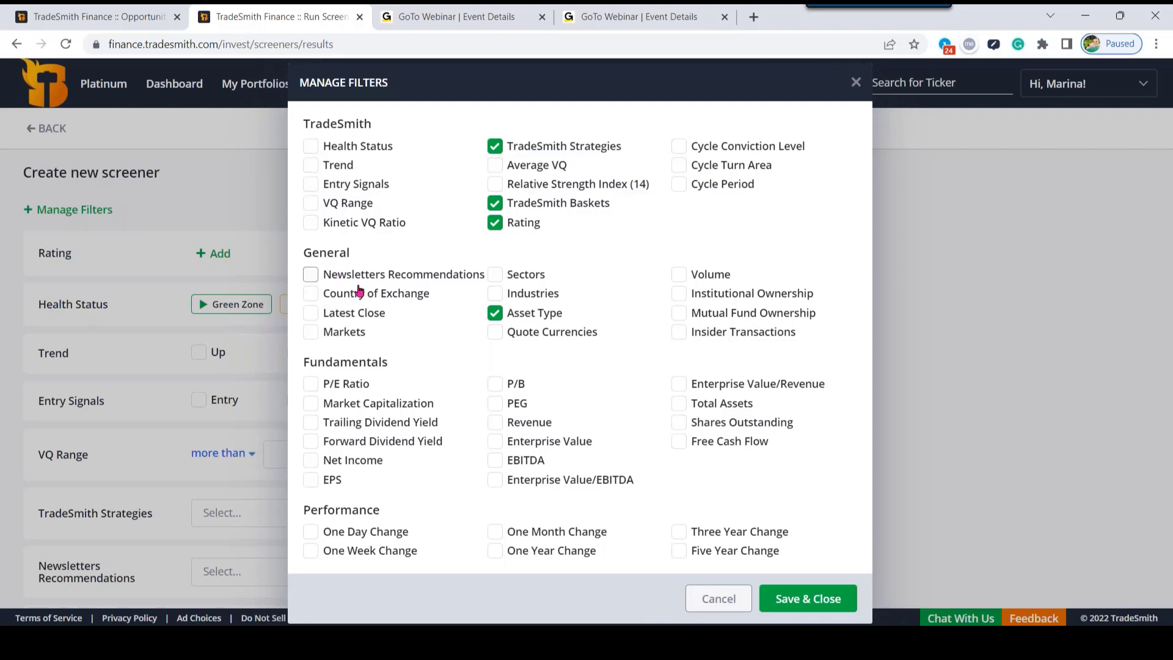
click(495, 314)
click(495, 223)
click(495, 203)
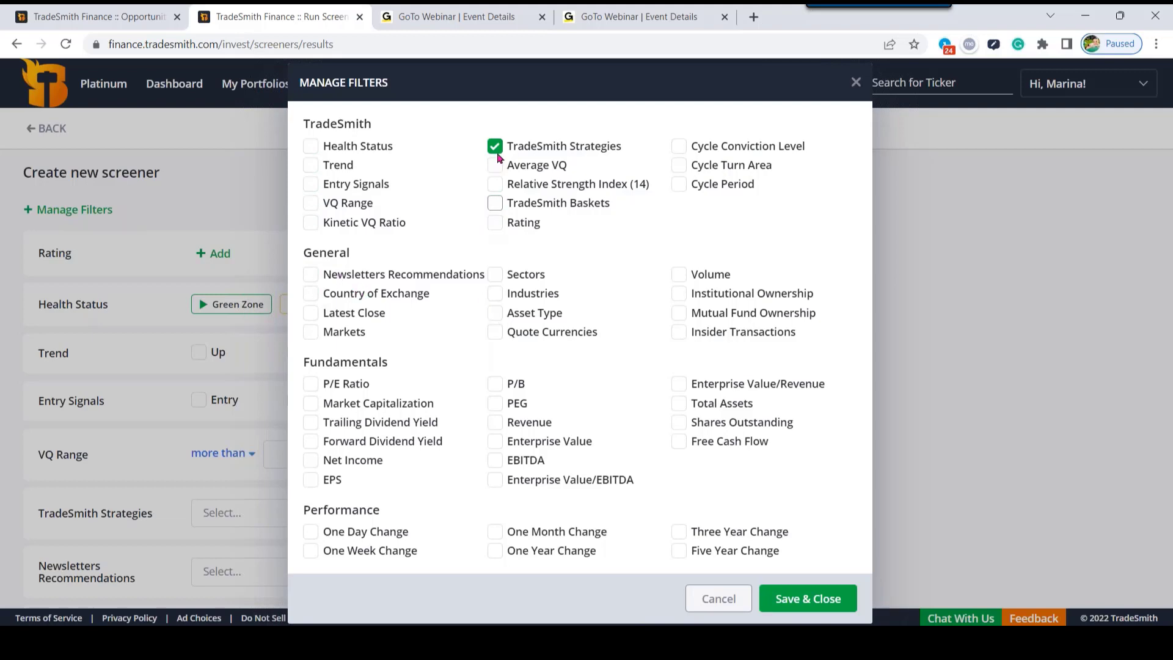
click(495, 146)
Step: Select TradeSmith Strategies as the new screener's only filter and save the filter selection
drag(304, 360, 480, 364)
click(459, 367)
click(495, 148)
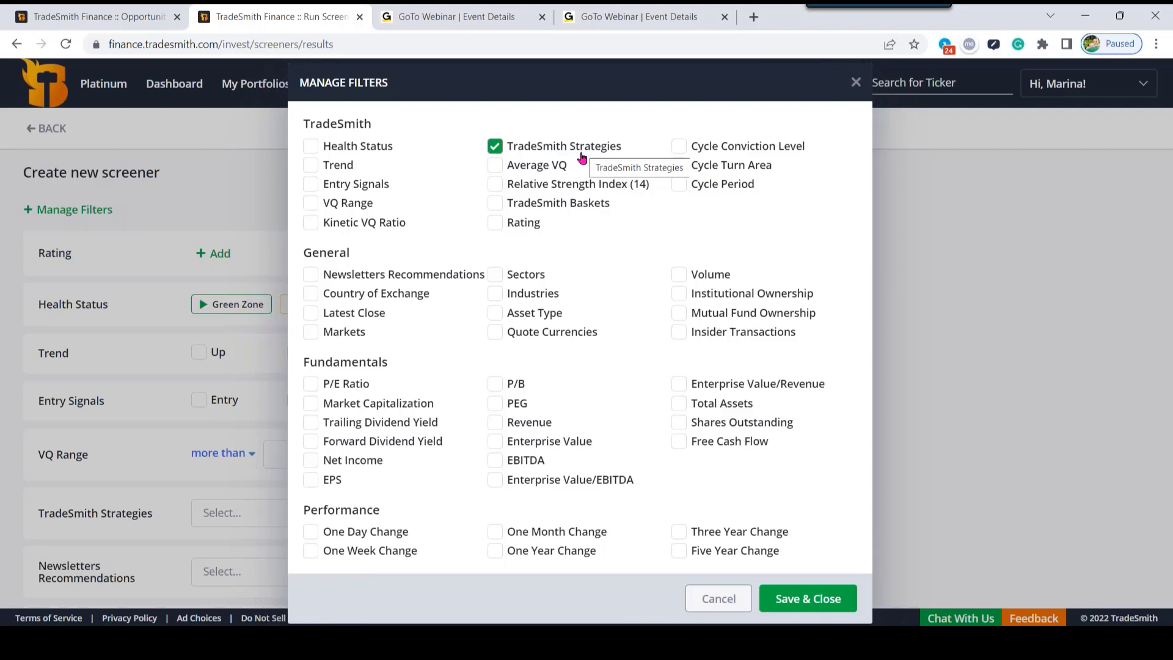
click(312, 149)
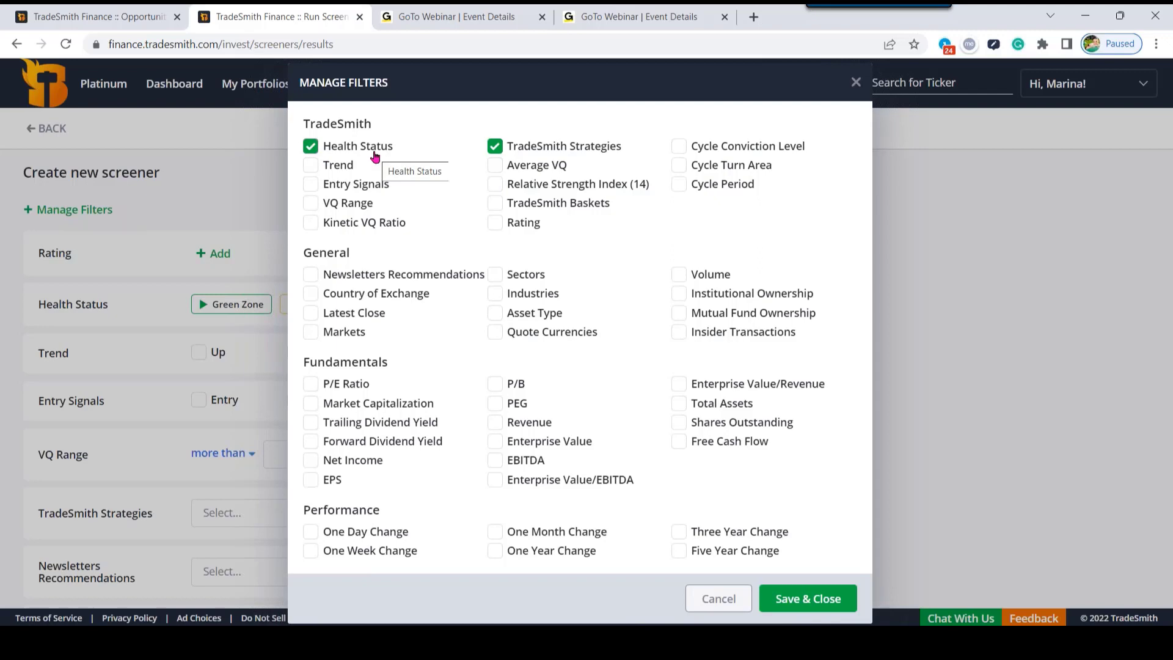
click(313, 152)
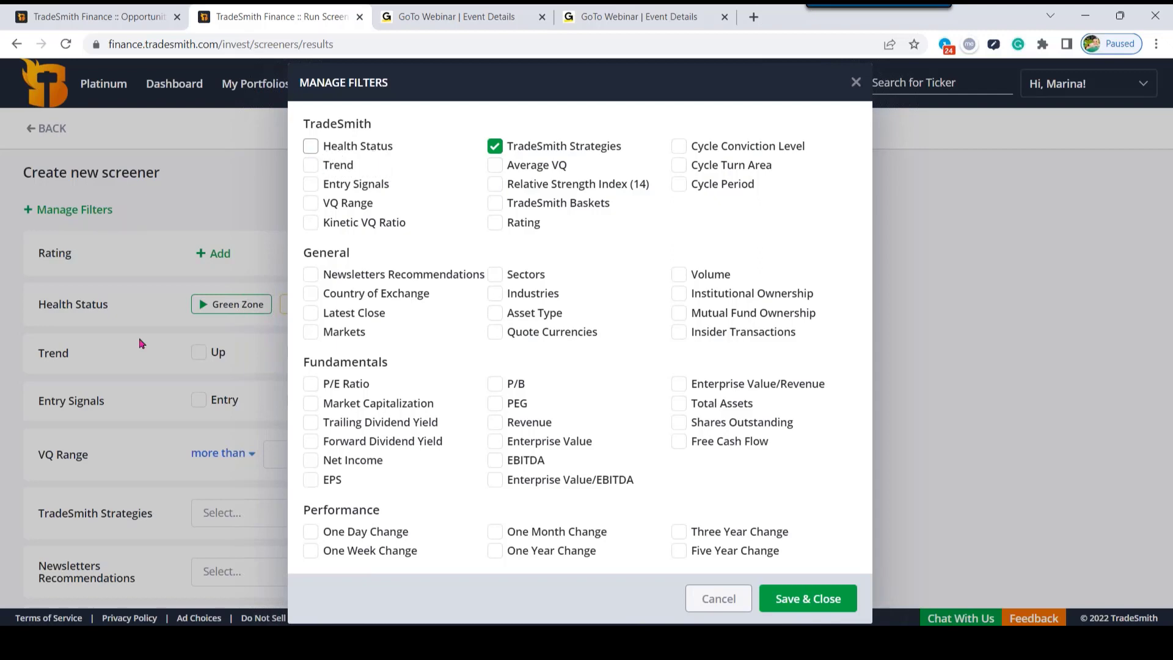
click(810, 602)
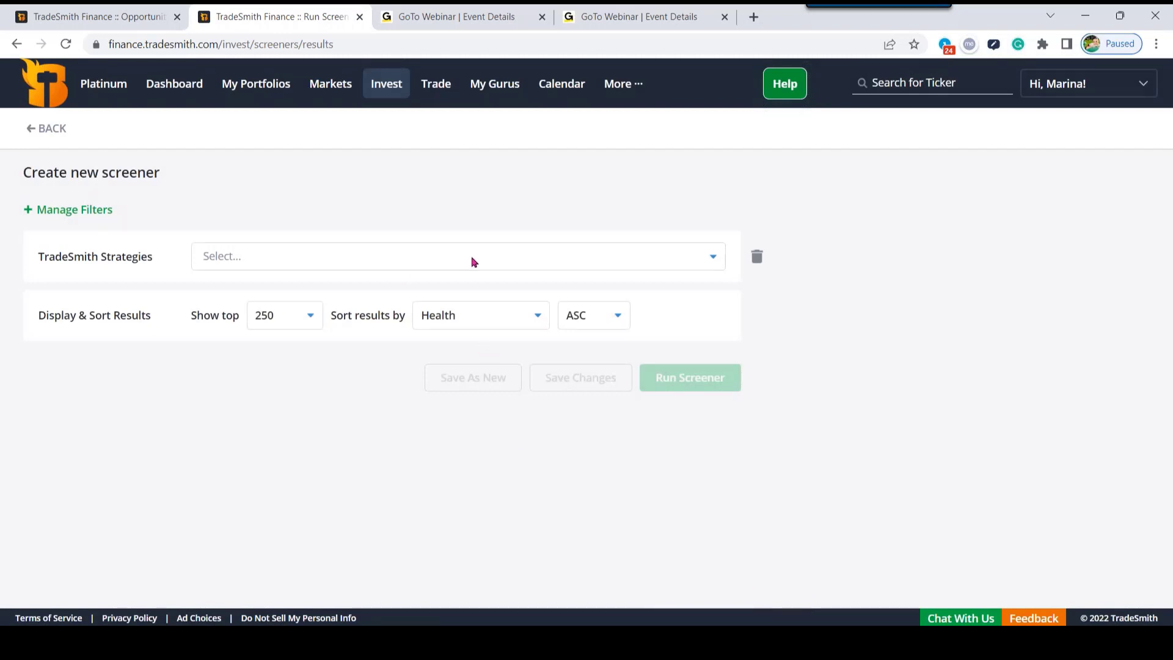
Step: Add all four Crypto Ideas Lab strategies to the TradeSmith Strategies filter
click(501, 260)
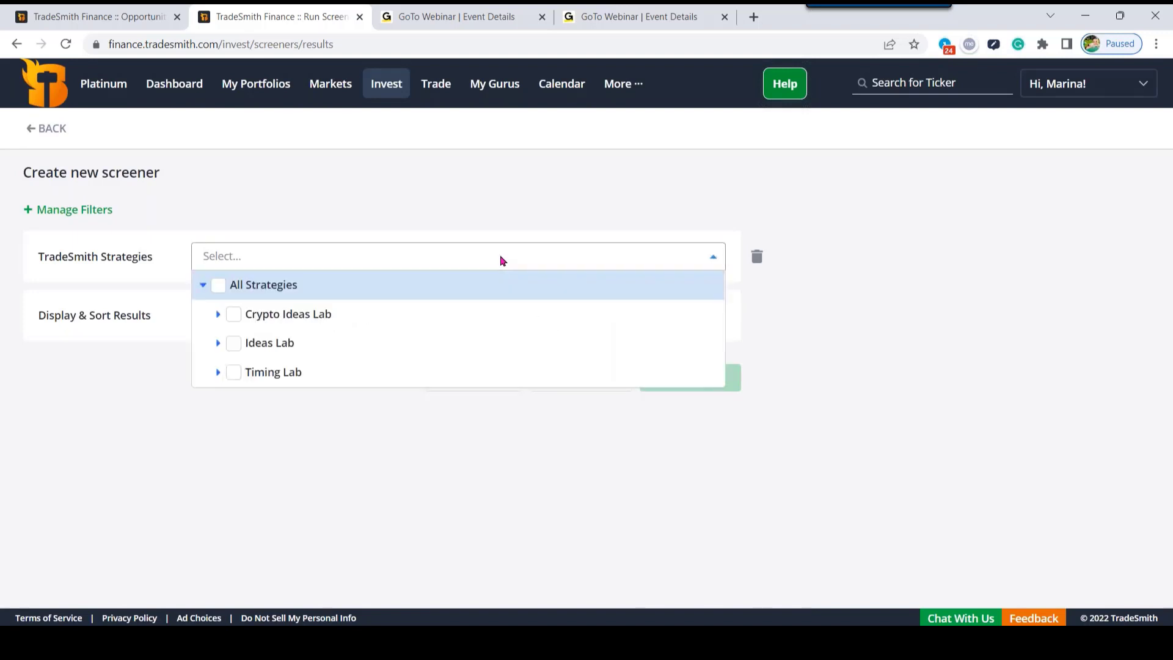
click(232, 316)
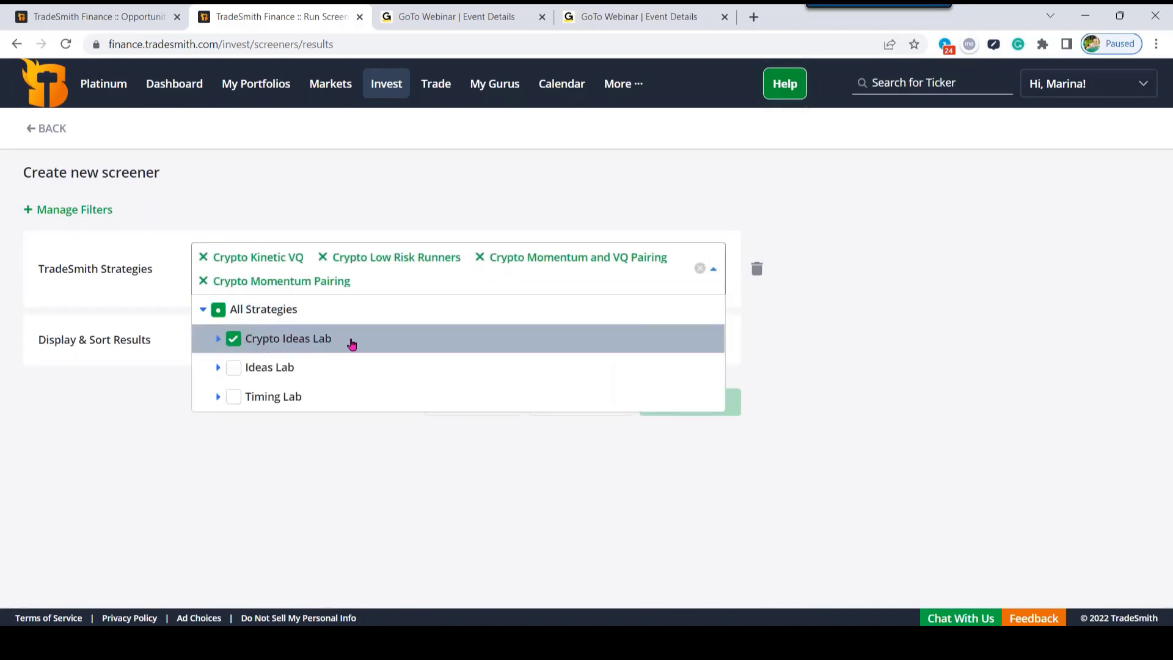
click(217, 339)
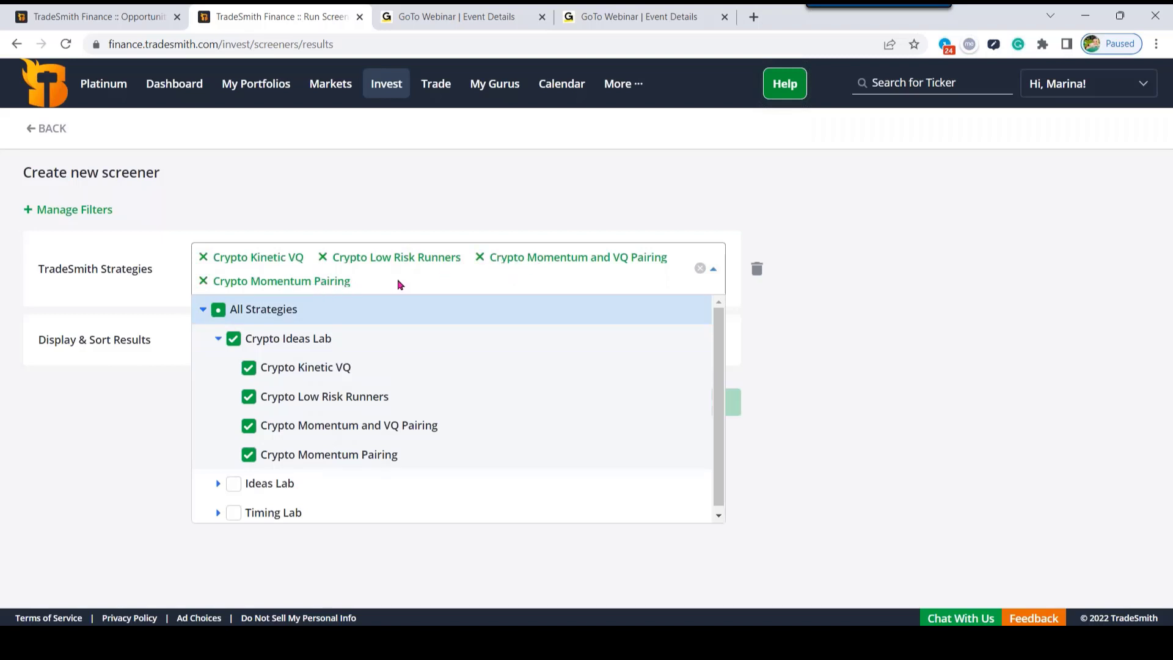
click(626, 182)
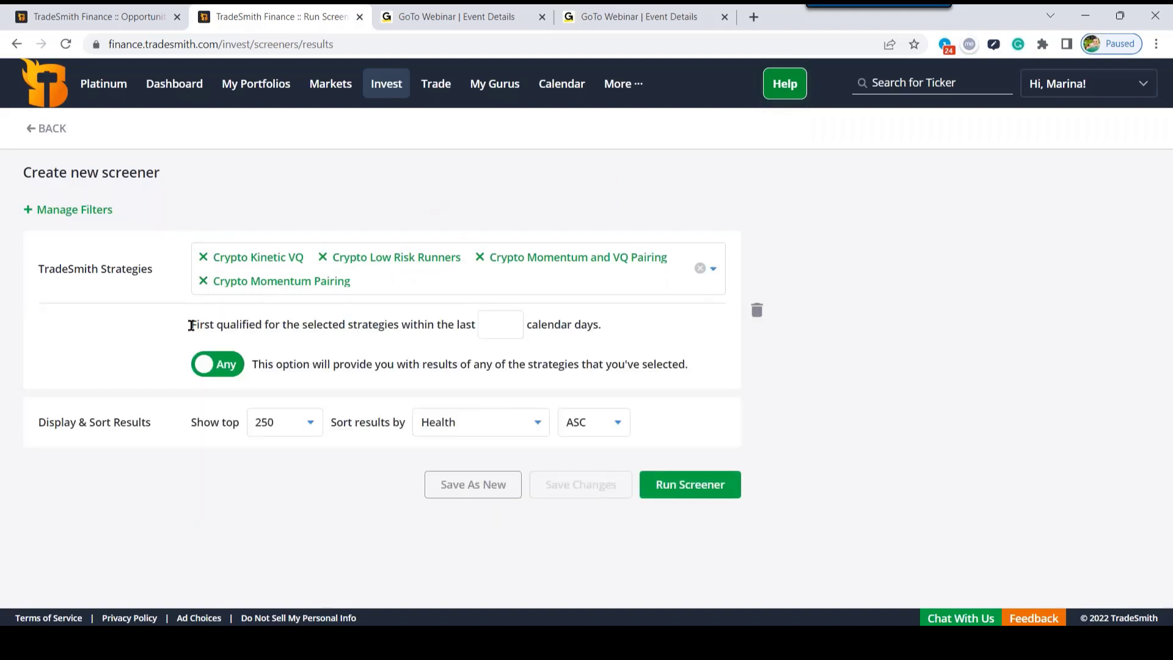
Step: Limit the screener to tickers first qualified for the selected strategies within the last 30 calendar days
drag(192, 325, 609, 332)
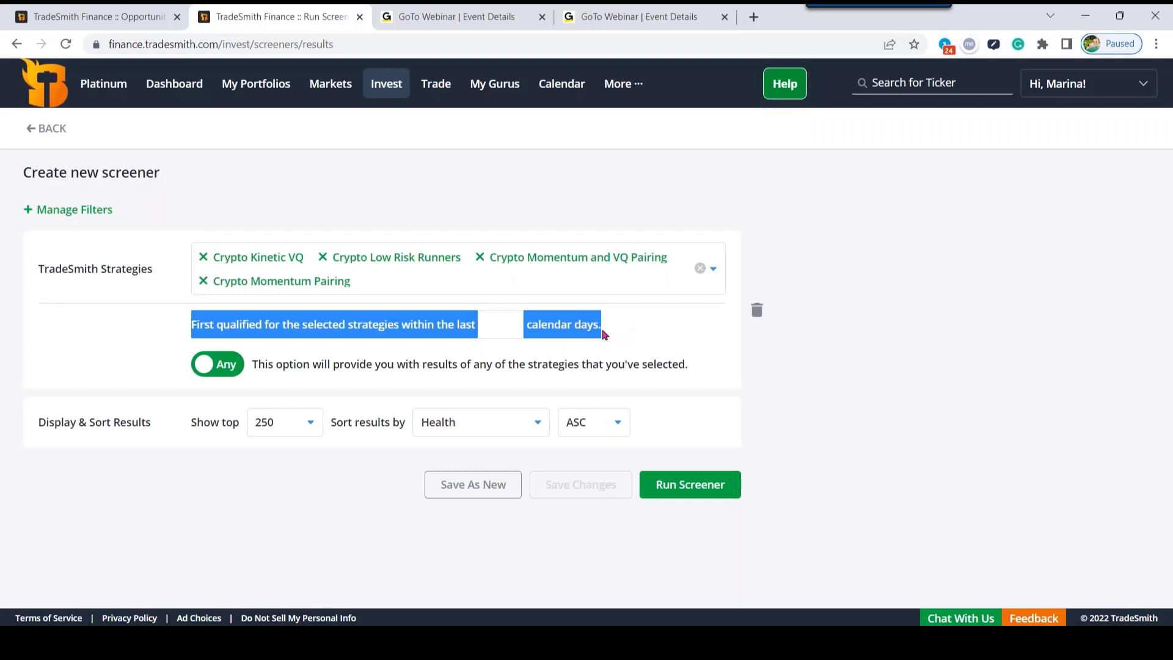
click(501, 328)
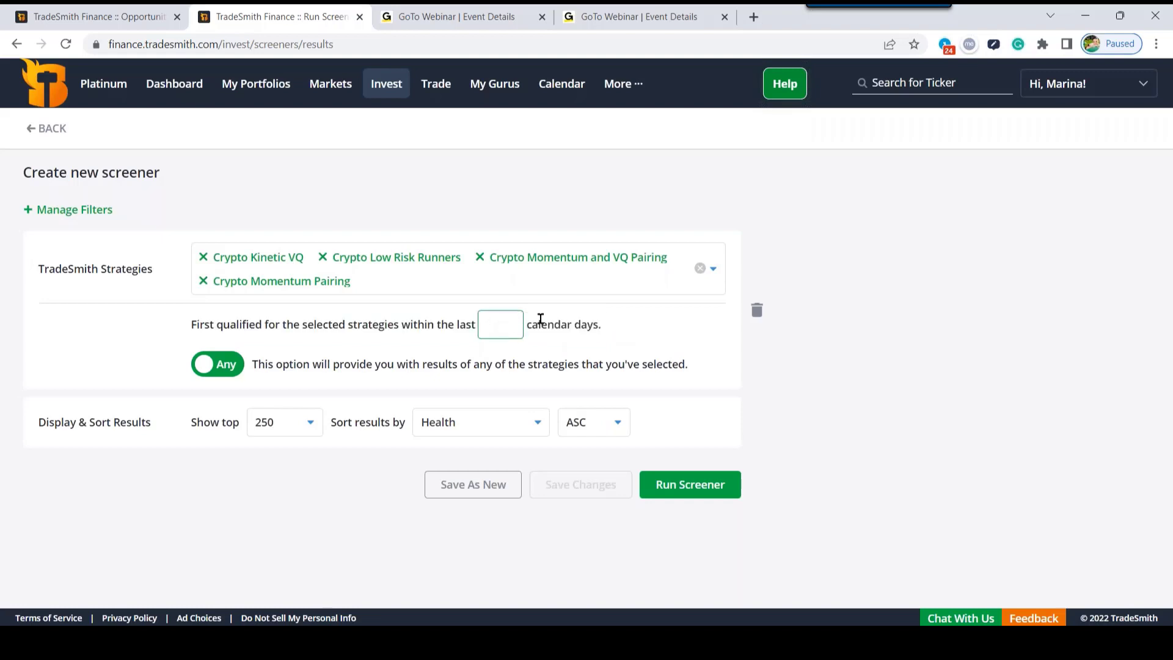
text(30)
drag(252, 364, 686, 363)
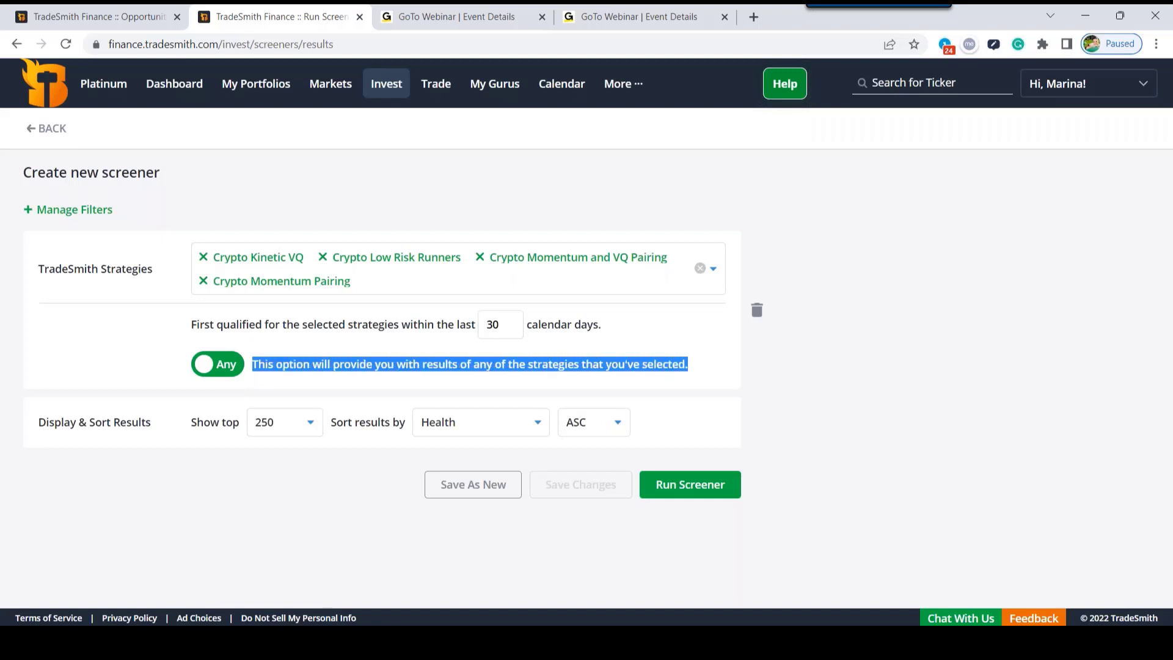
click(717, 375)
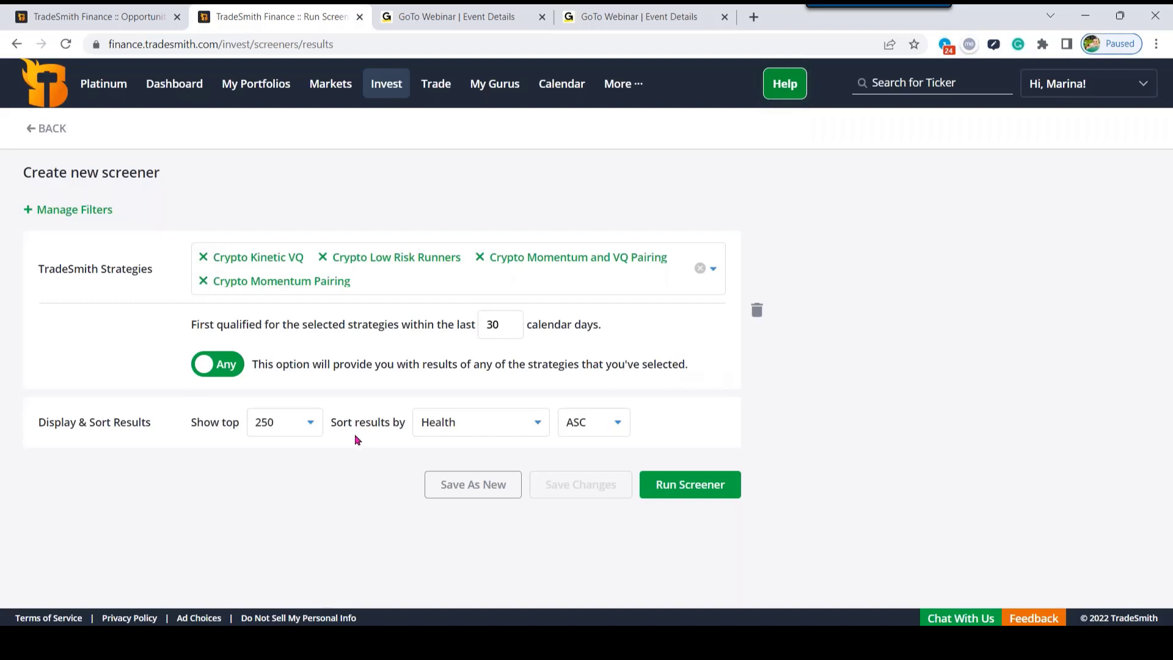
Step: Save the screener as new under the name "Crypto Ideas Lab" with no description
click(699, 493)
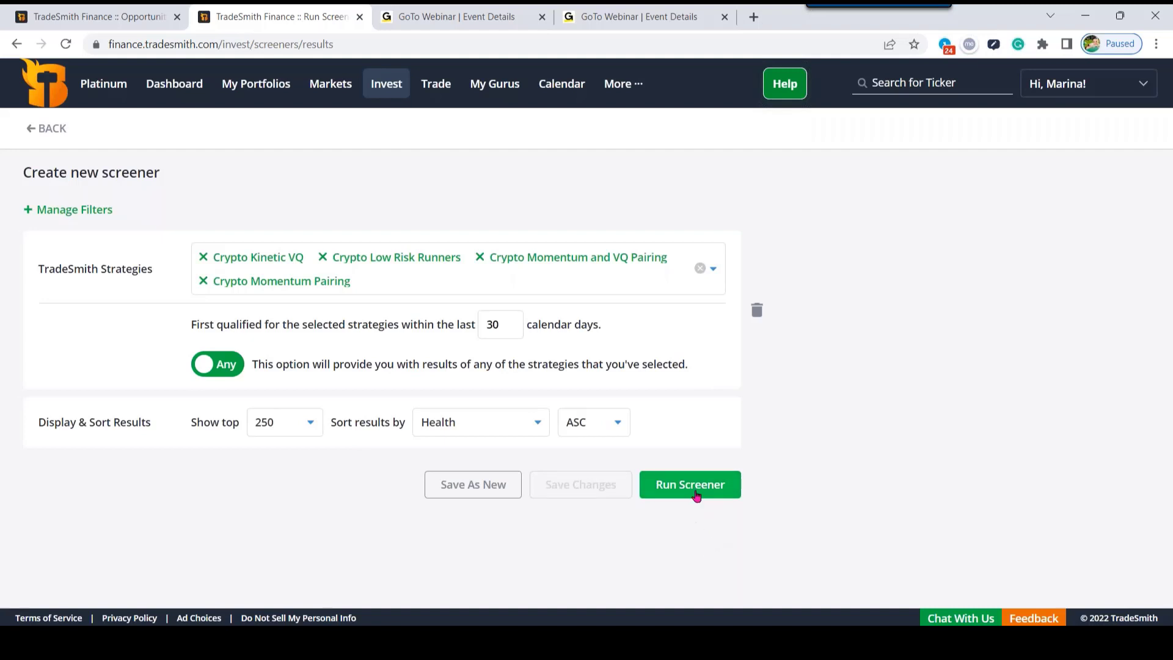
click(694, 492)
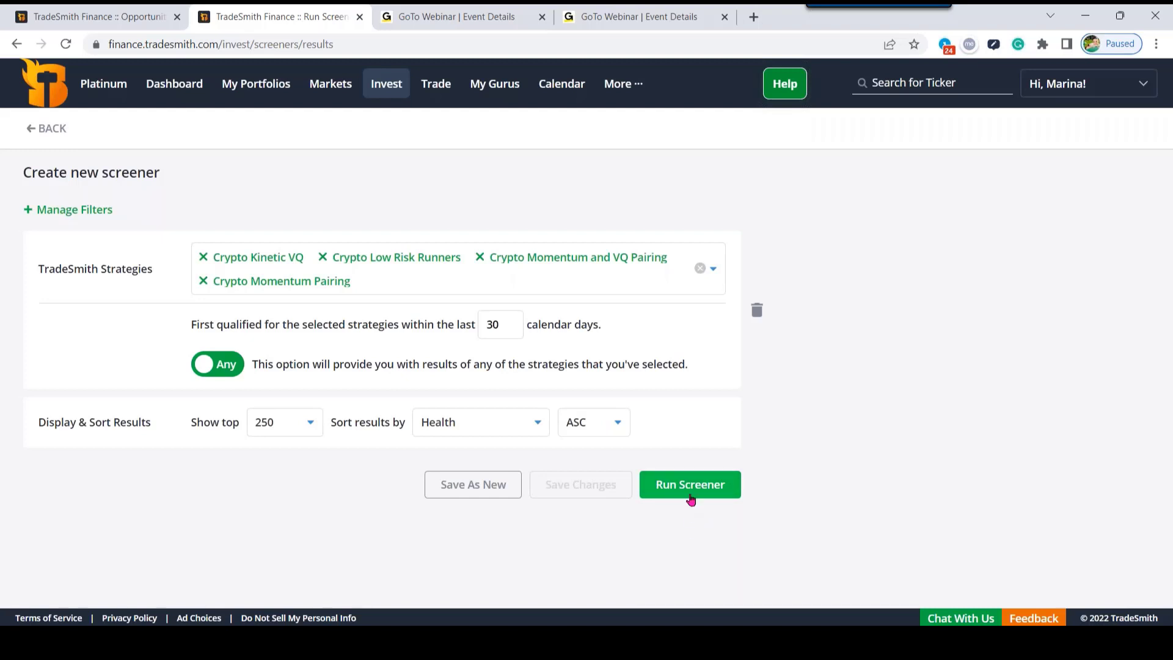
click(477, 495)
click(536, 309)
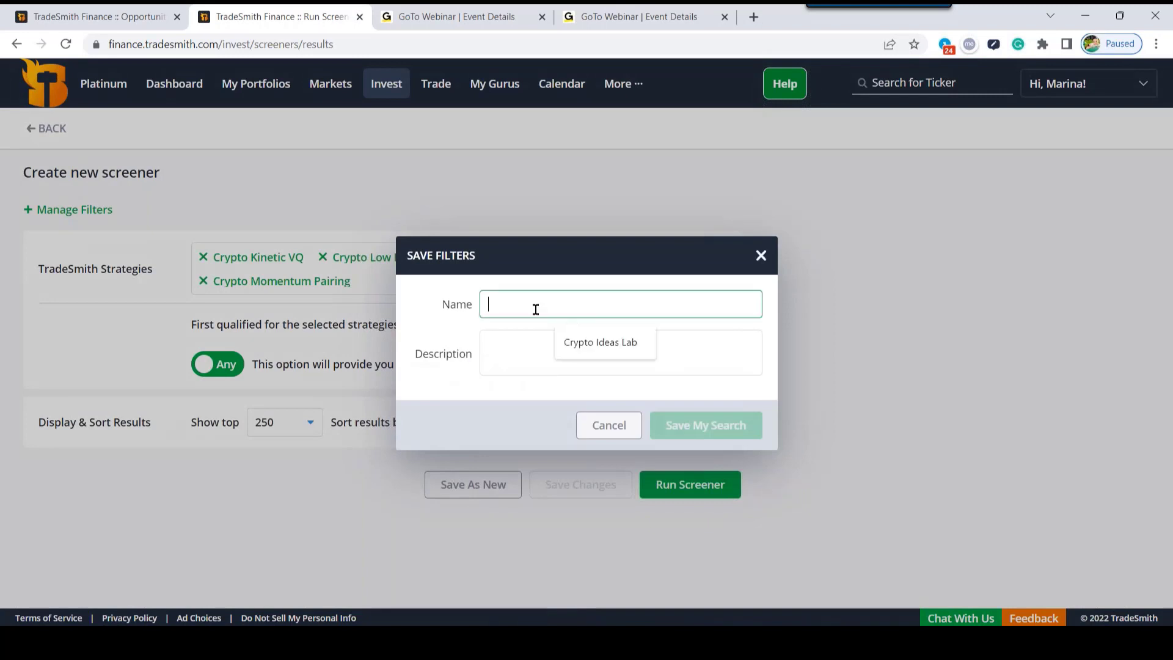
text(Crypto )
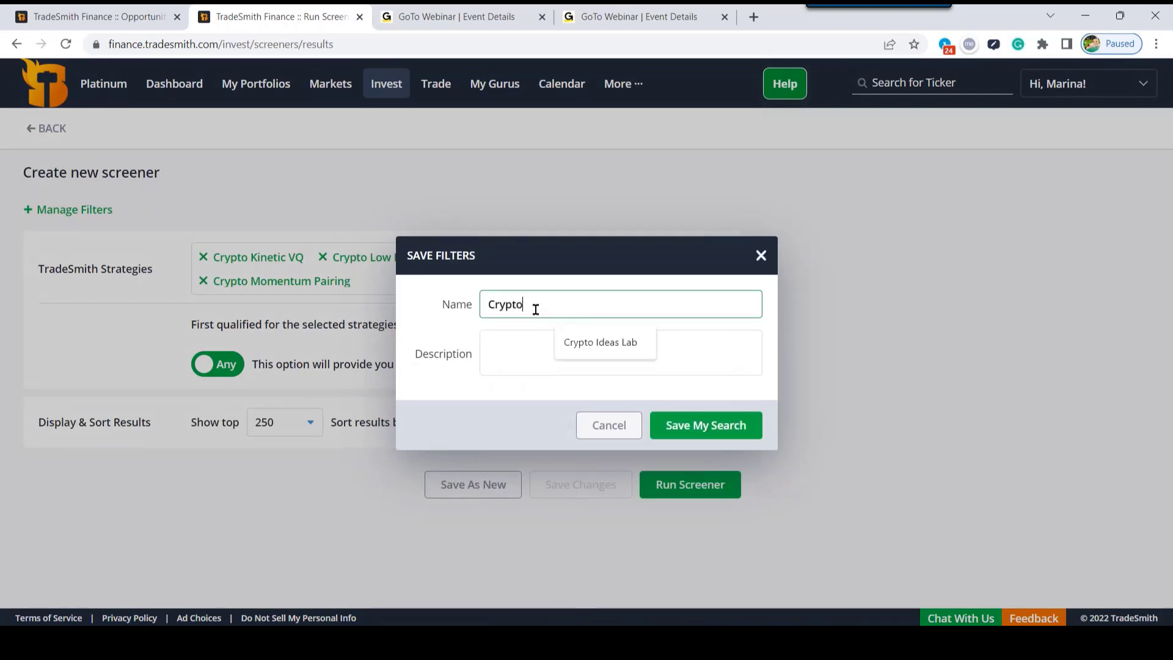
text(Ideas Lab)
click(518, 359)
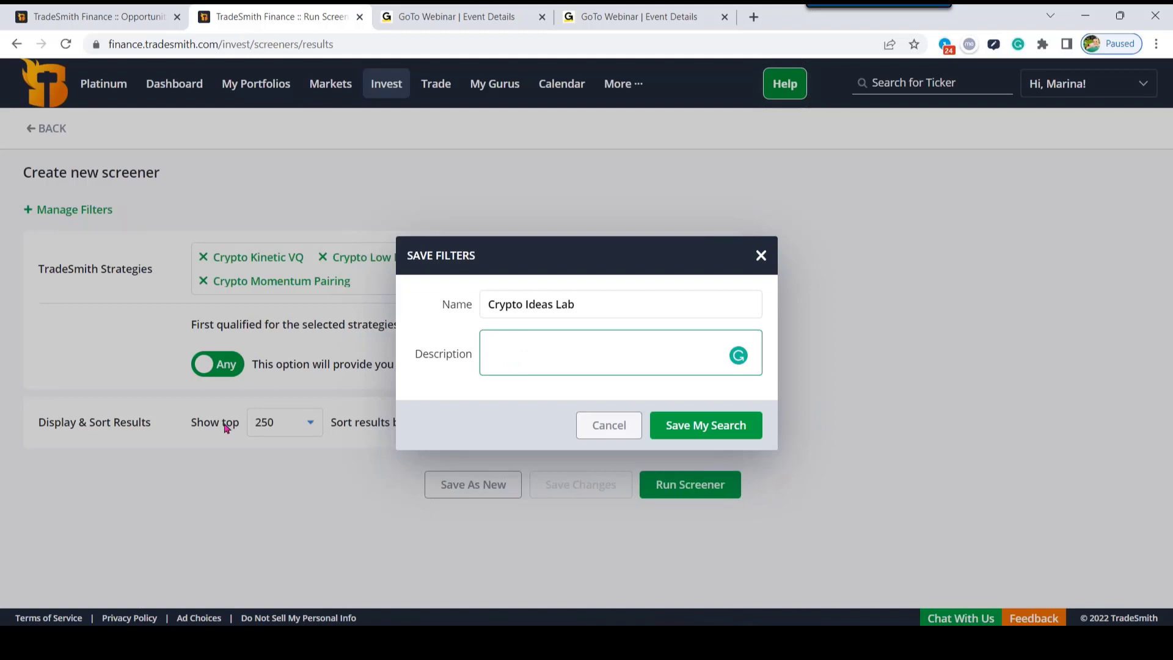
click(696, 434)
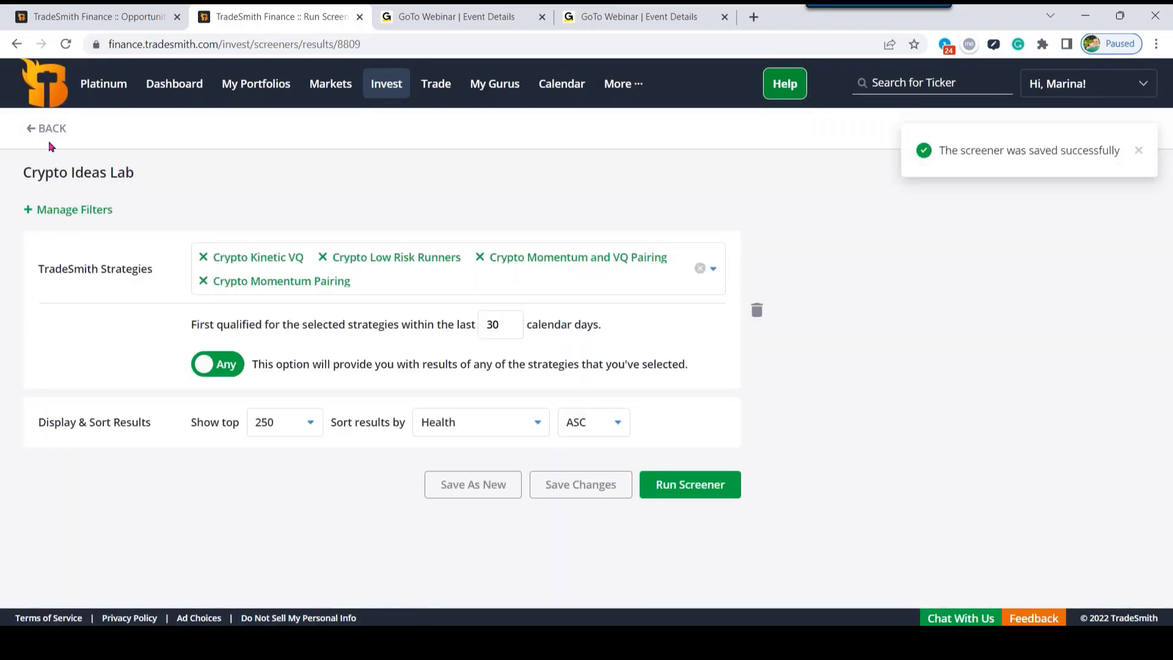
Step: Return to the screeners list and review the filters saved in the Crypto Ideas Lab screener
click(48, 130)
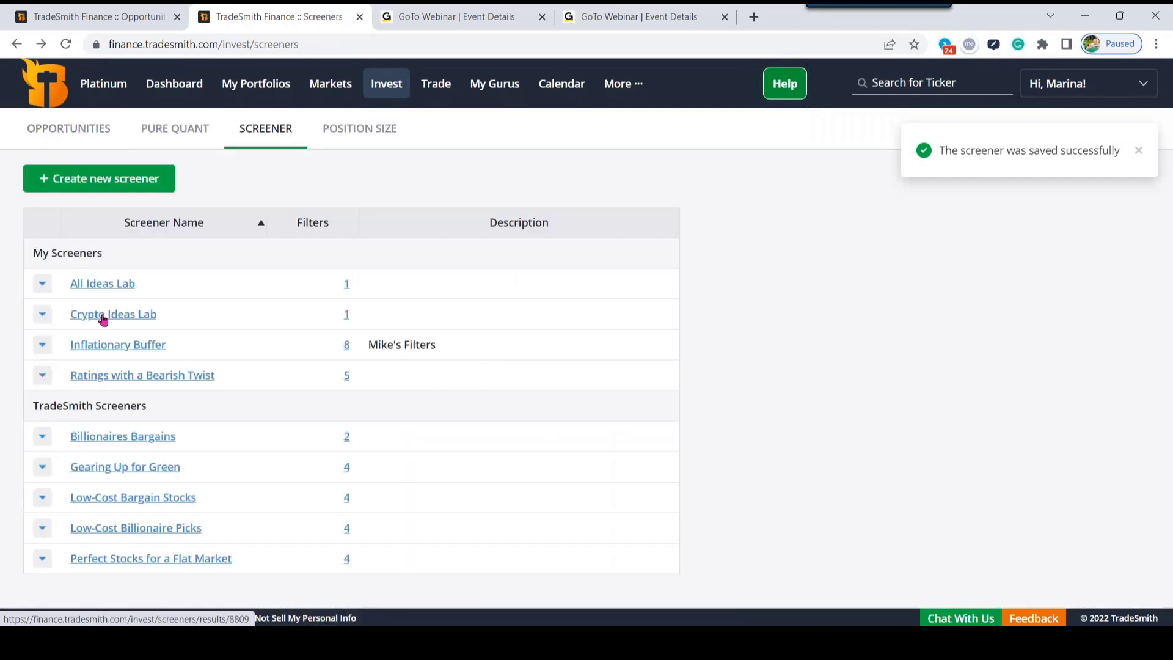
click(347, 314)
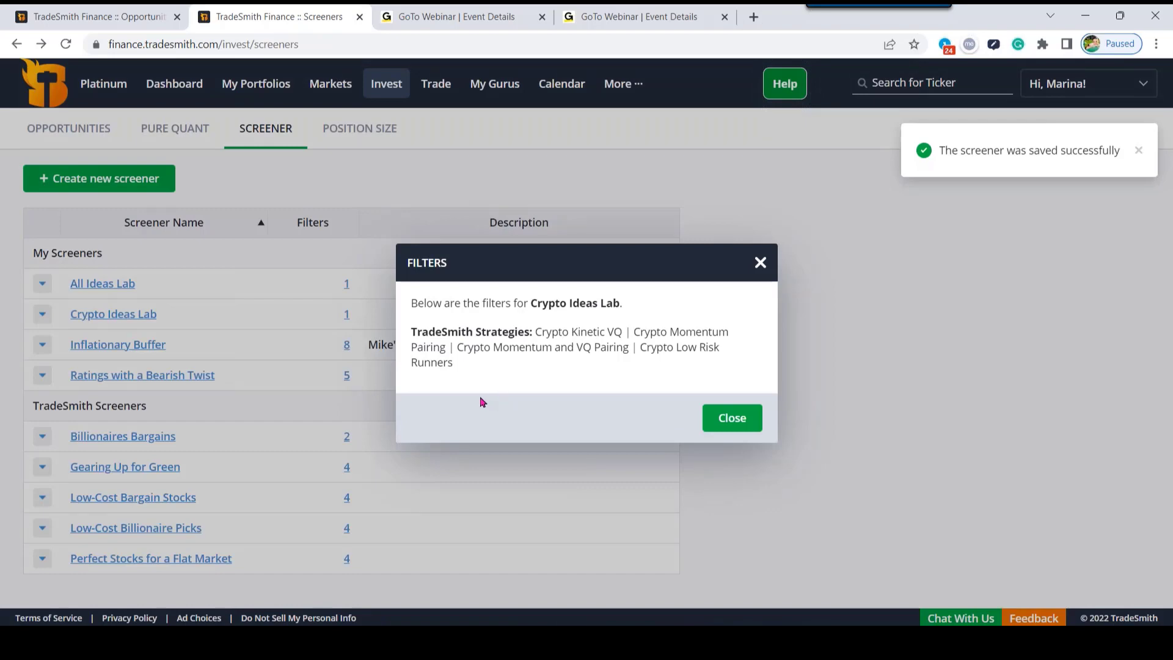
click(736, 418)
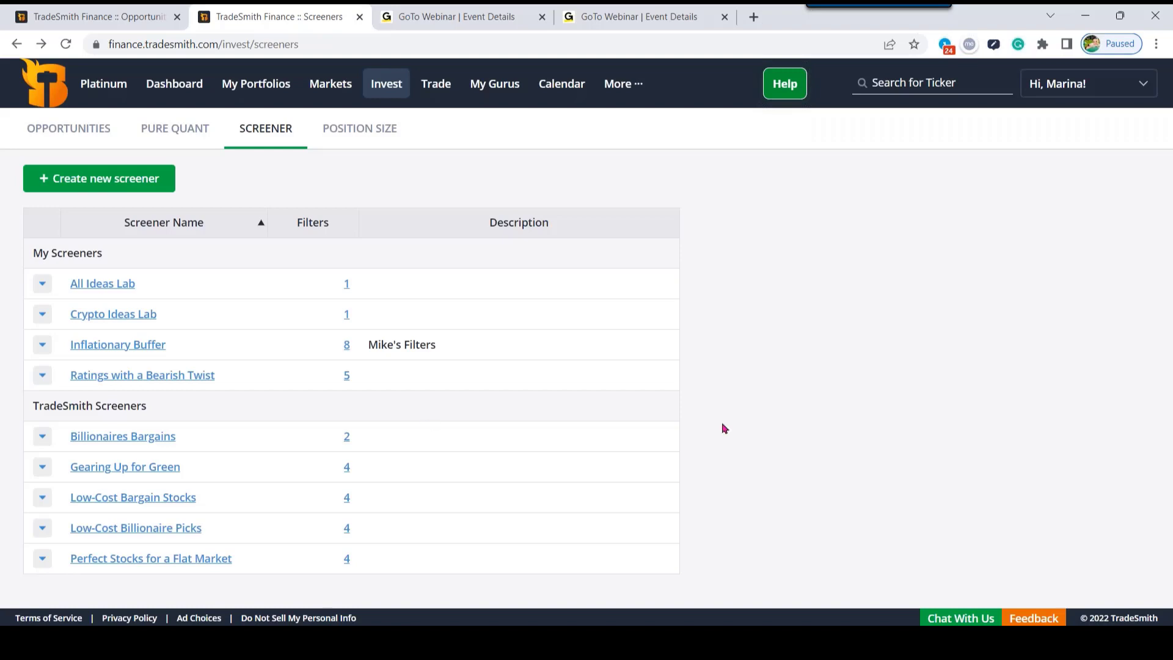
Step: Start building a new Pure Quant portfolio at the source selection stage
click(168, 131)
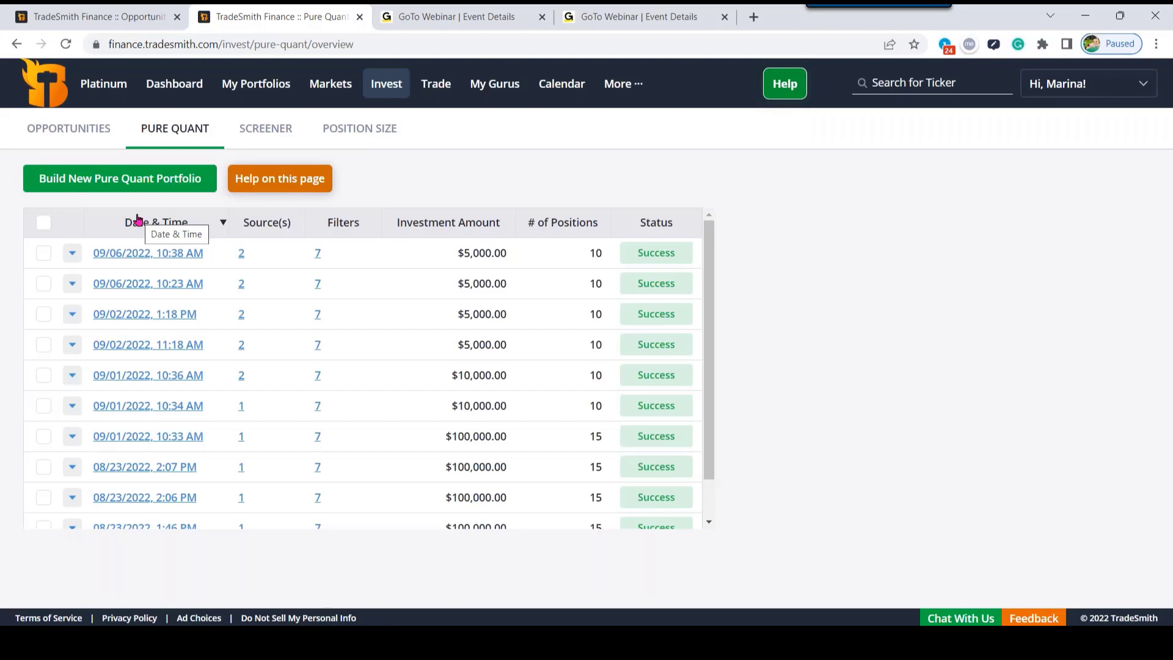
click(133, 184)
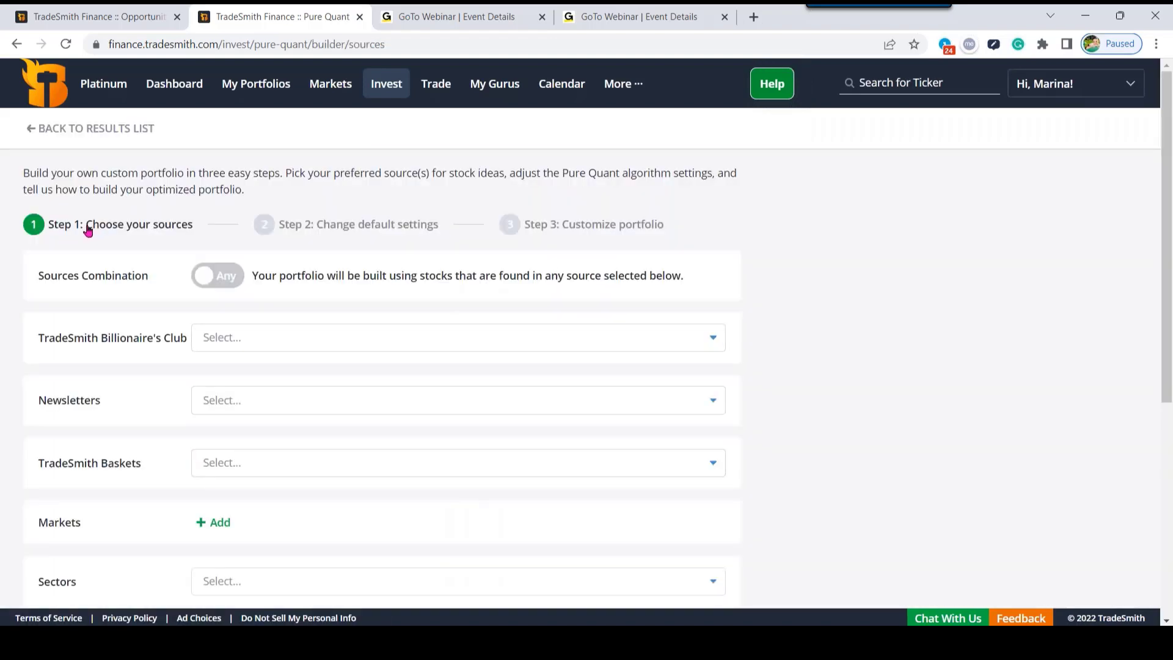
drag(86, 228, 192, 244)
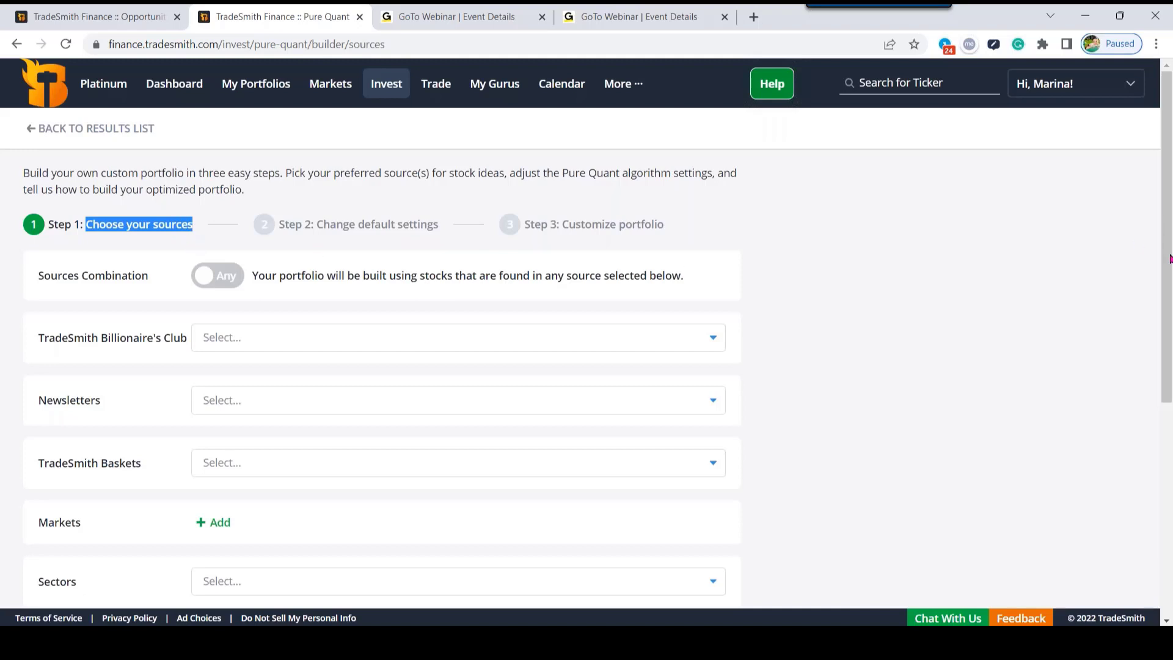
Step: Choose the Crypto Ideas Lab screener as the portfolio's Ideas Saved Search source
scroll(1170, 276, down, 1)
drag(1170, 277, 1170, 311)
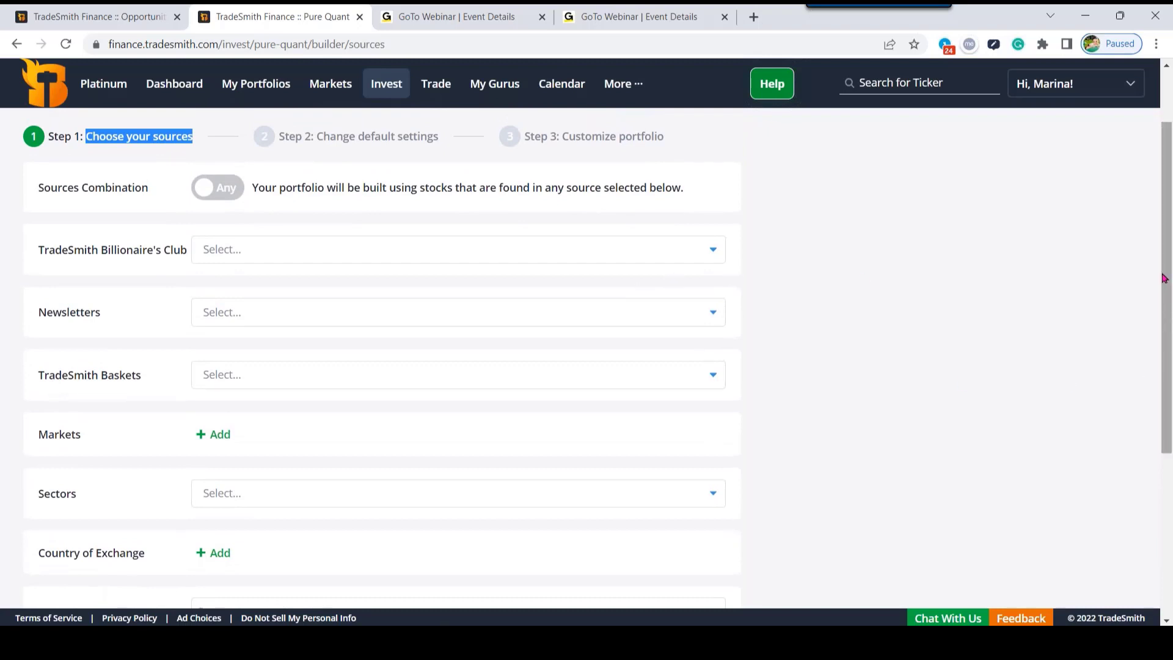
drag(1164, 279, 1167, 444)
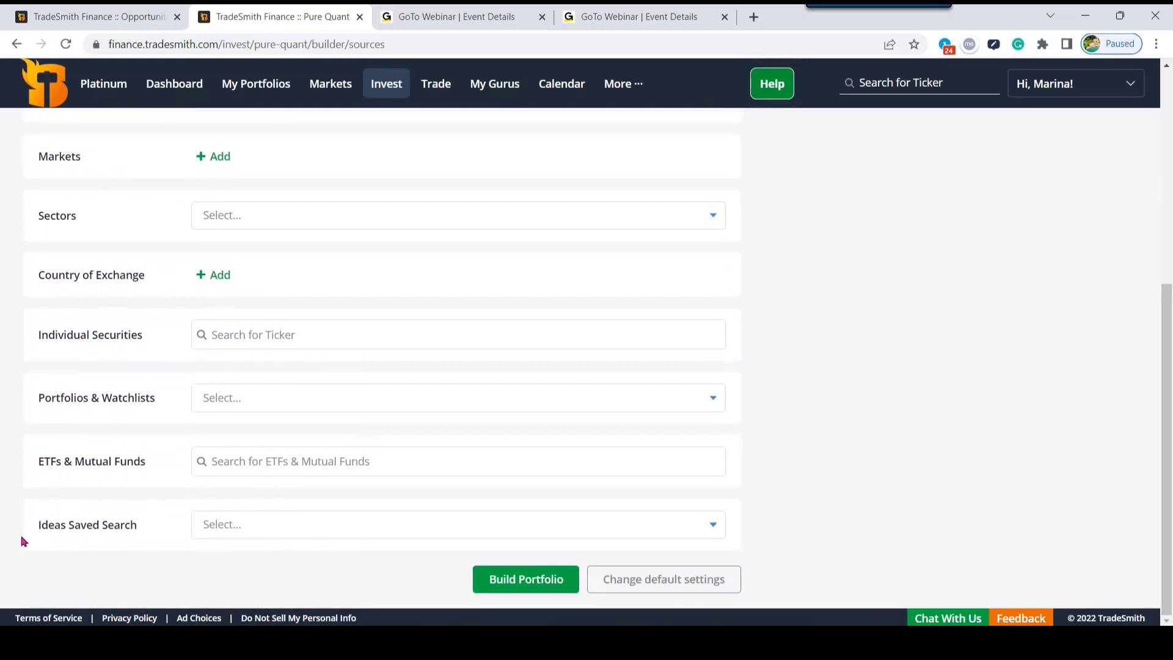
drag(38, 520, 145, 534)
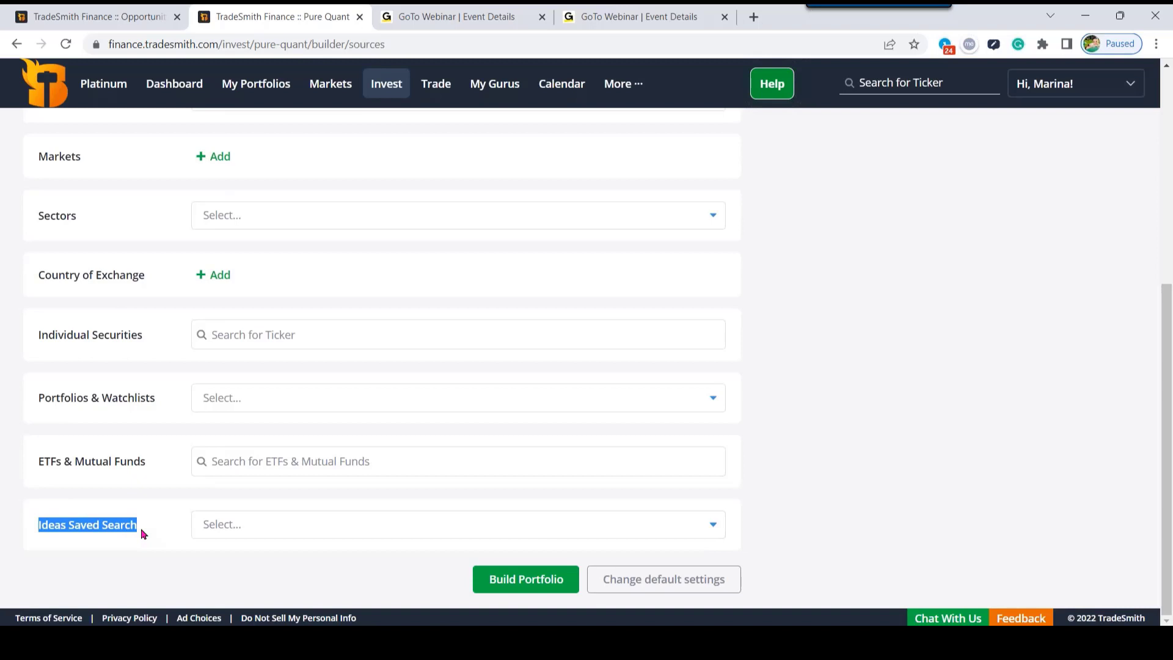
click(266, 526)
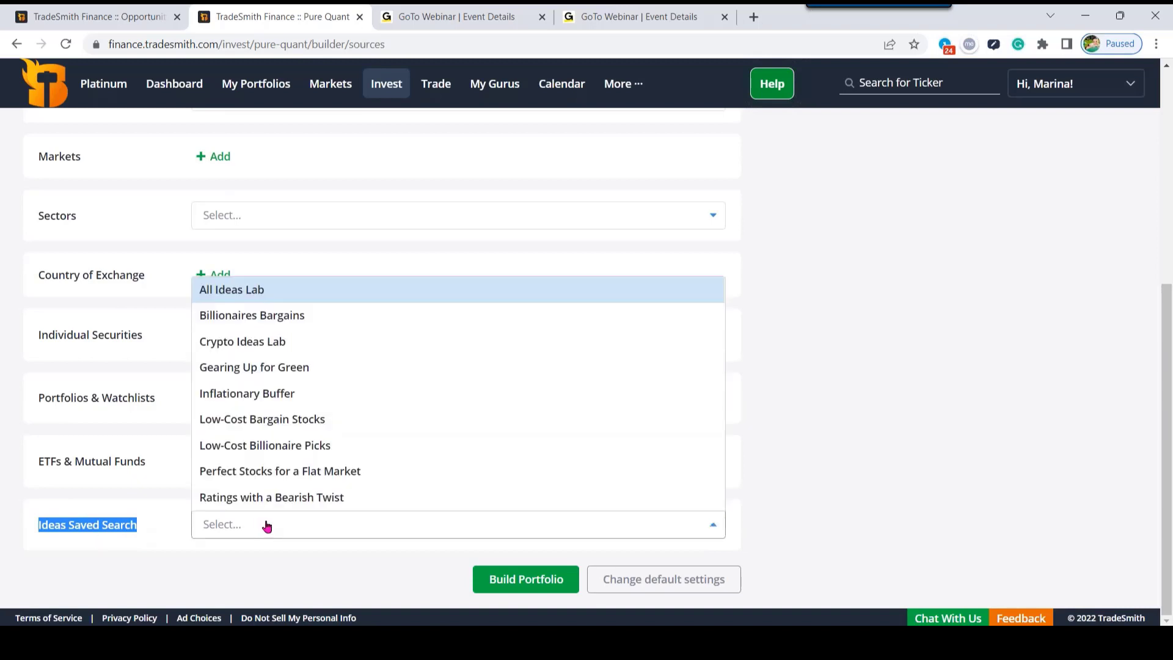
click(296, 345)
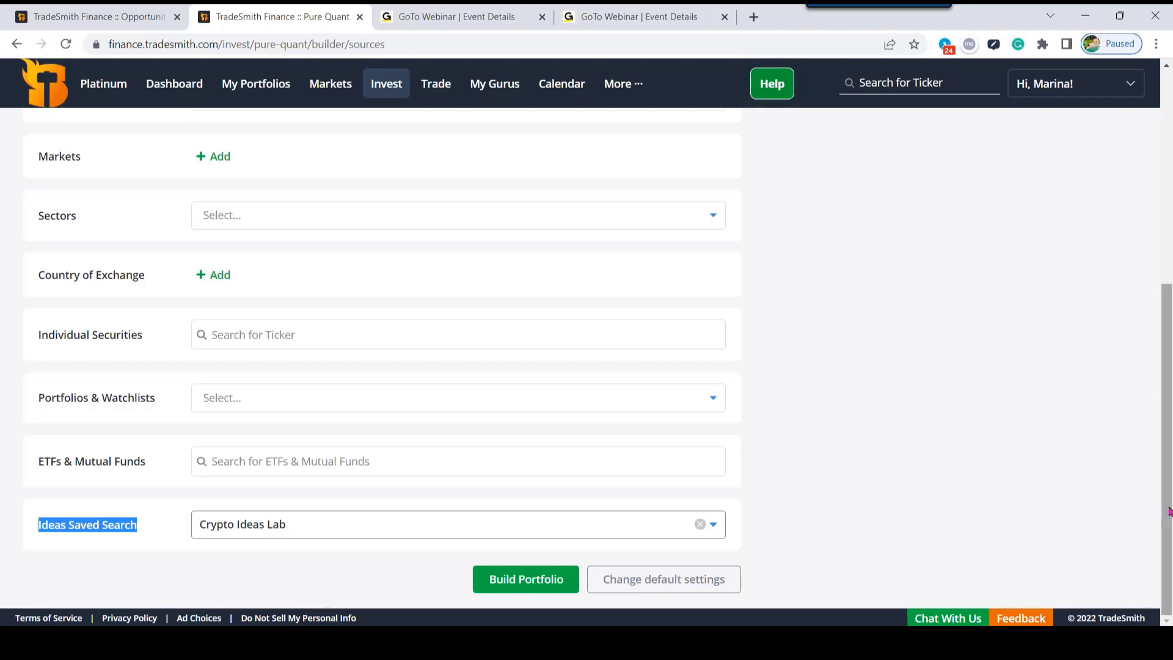
Step: Add the All Cryptocurrencies basket to the portfolio's TradeSmith Baskets sources and check it alongside the saved search source
drag(1168, 512, 1130, 334)
click(509, 406)
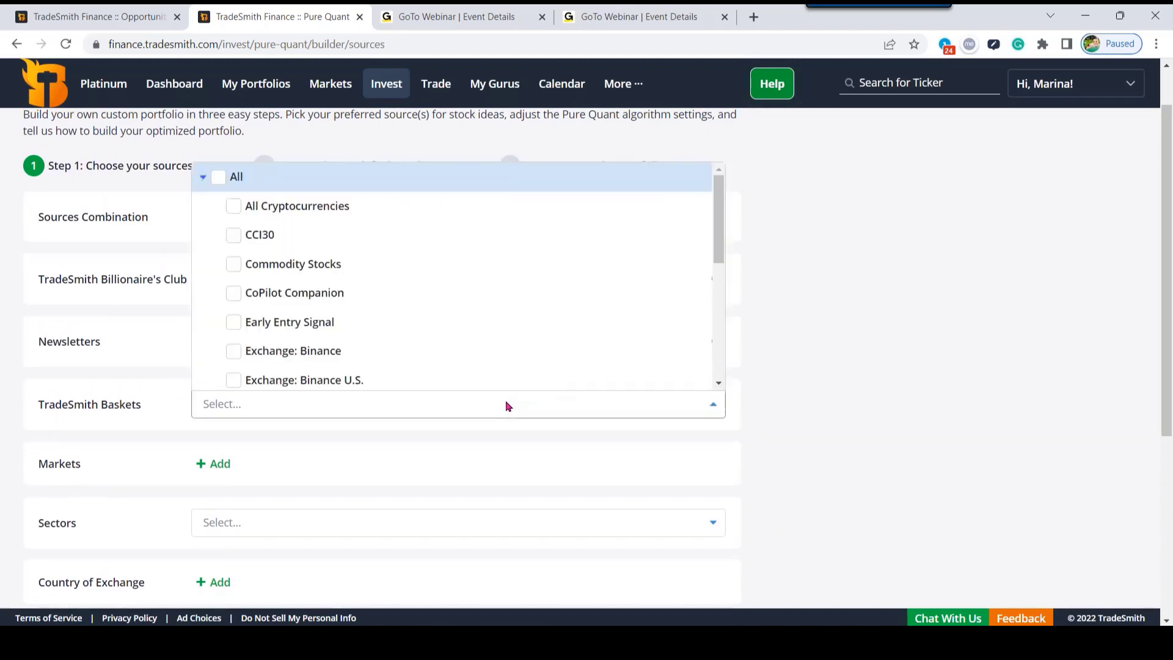
drag(37, 403, 170, 414)
click(328, 409)
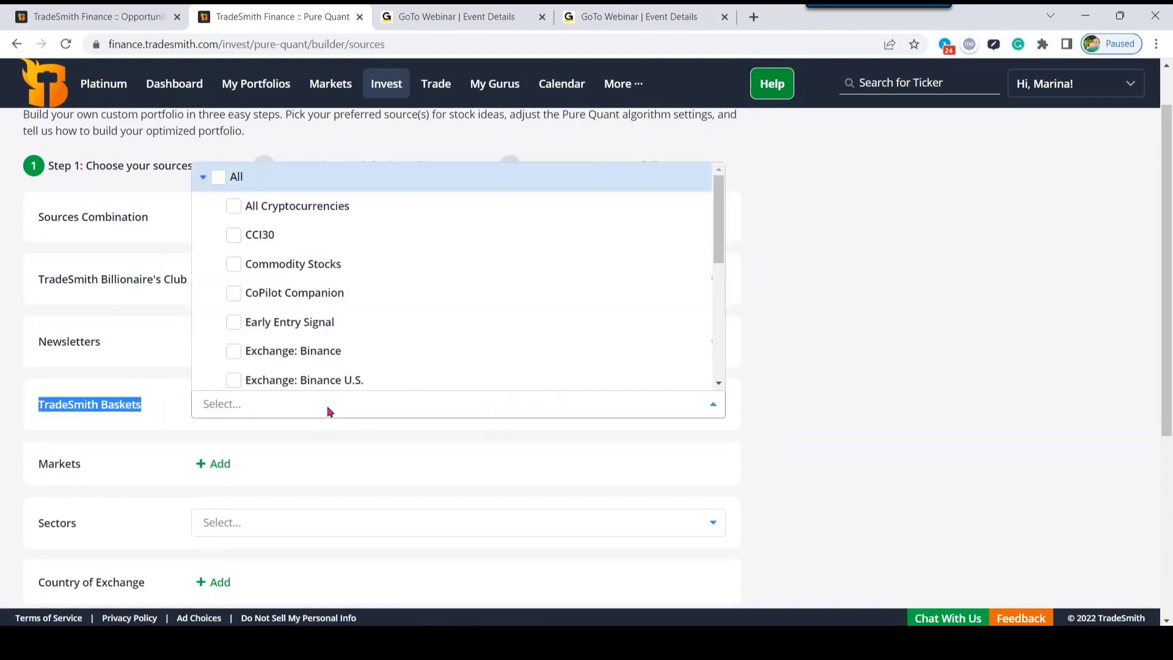
click(233, 208)
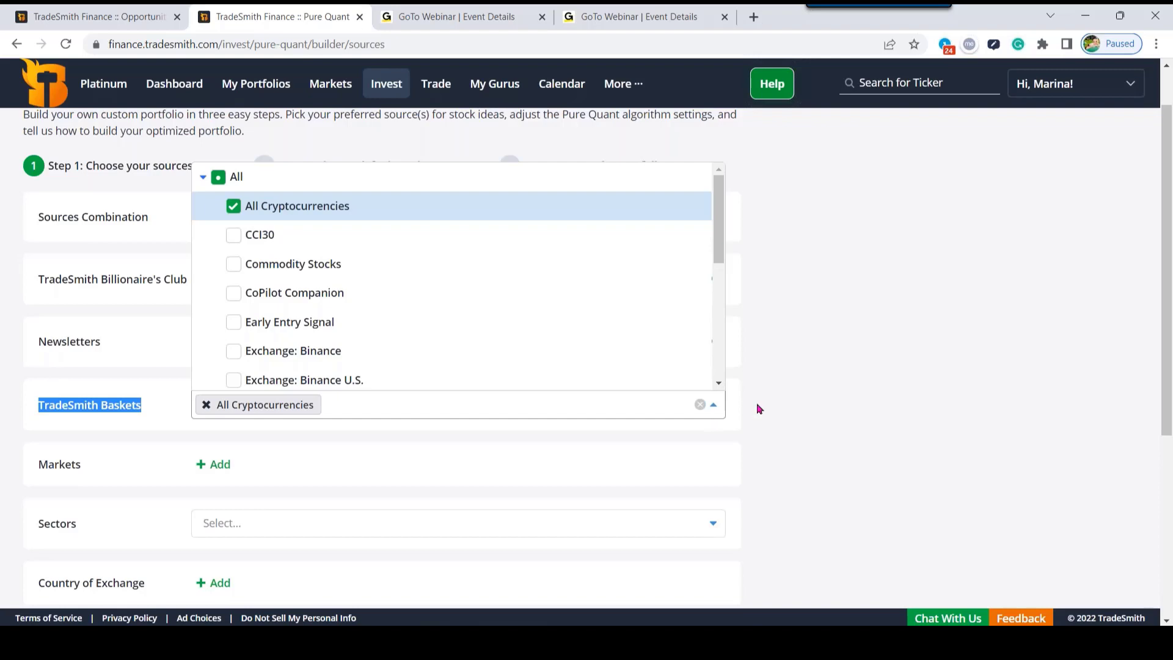
click(849, 340)
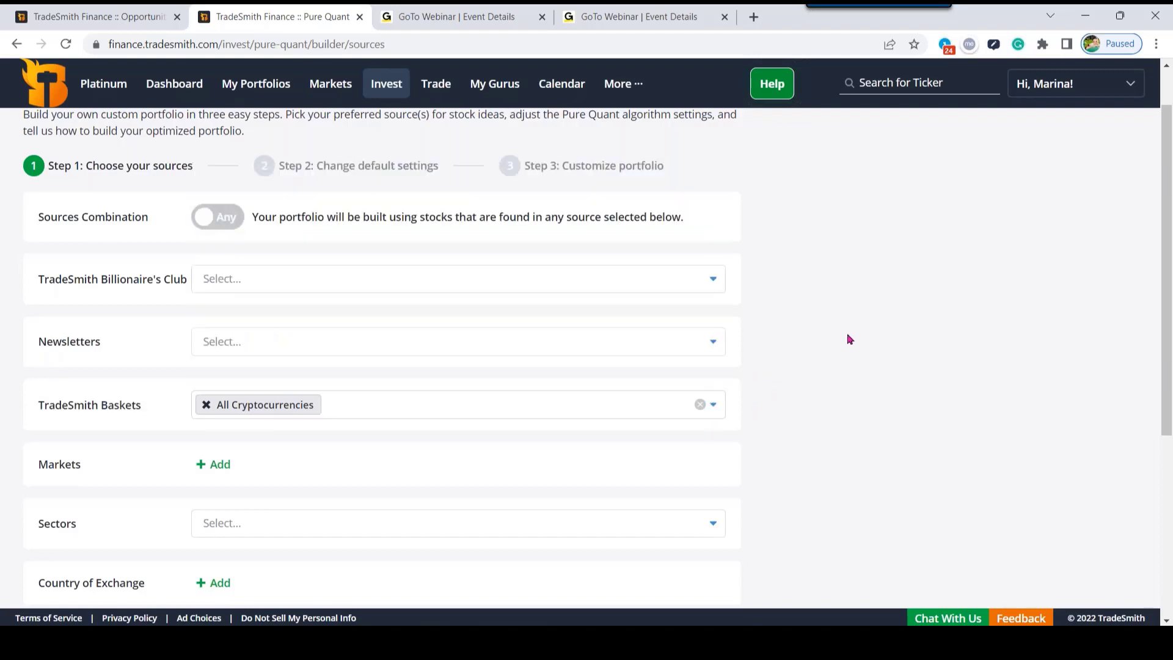
drag(1167, 322, 1169, 510)
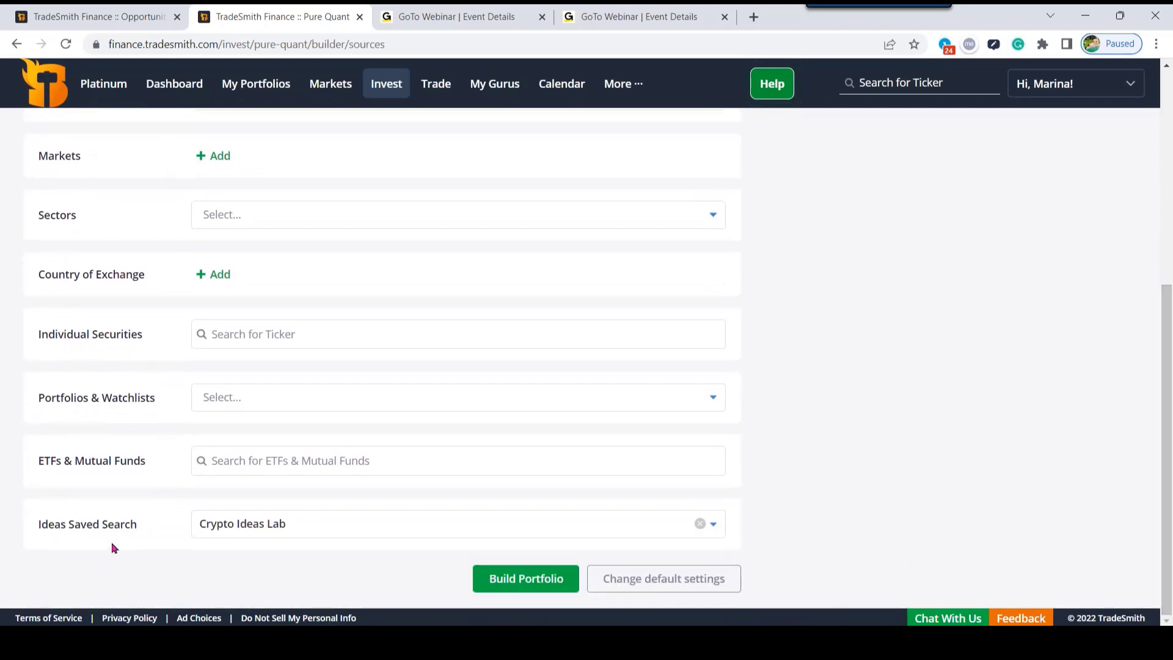
drag(38, 524, 150, 529)
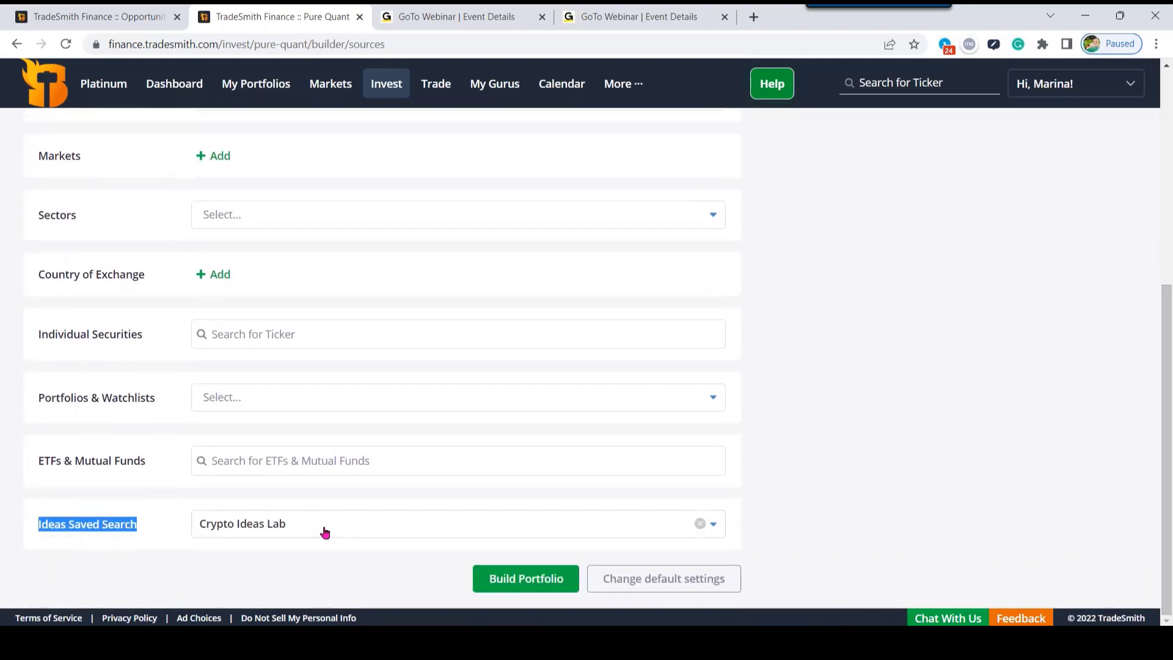
click(194, 567)
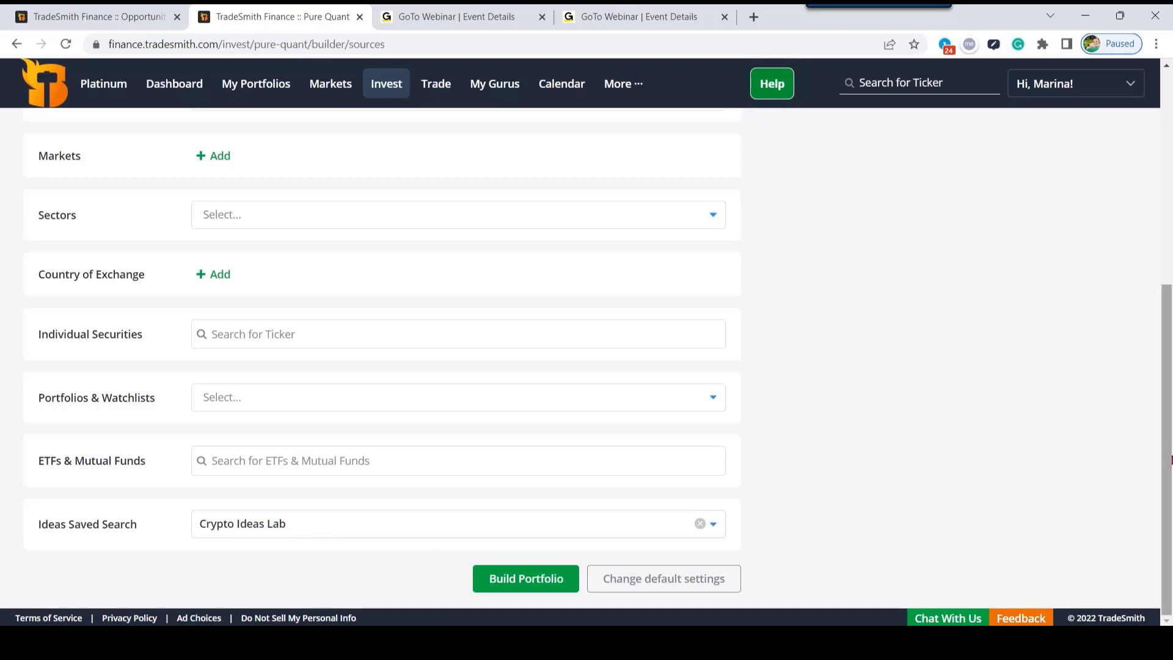
Step: Review the default health, crypto VQ, gains, crypto volume and diversification settings, and proceed to customizing the portfolio
drag(1170, 469, 1171, 253)
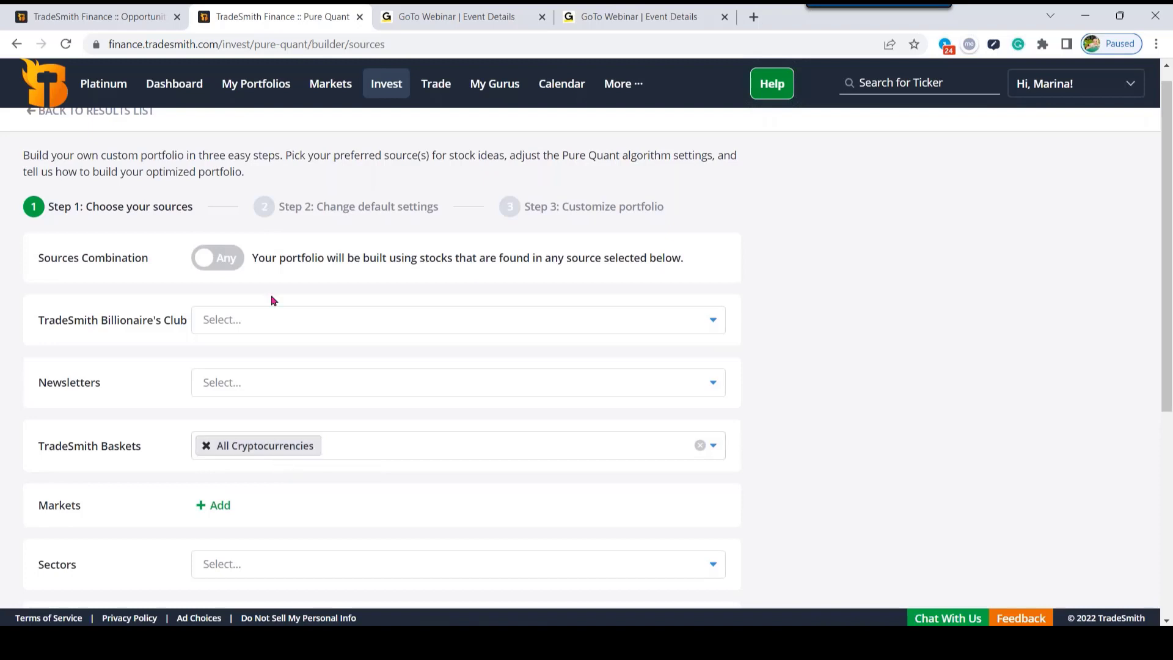
click(352, 212)
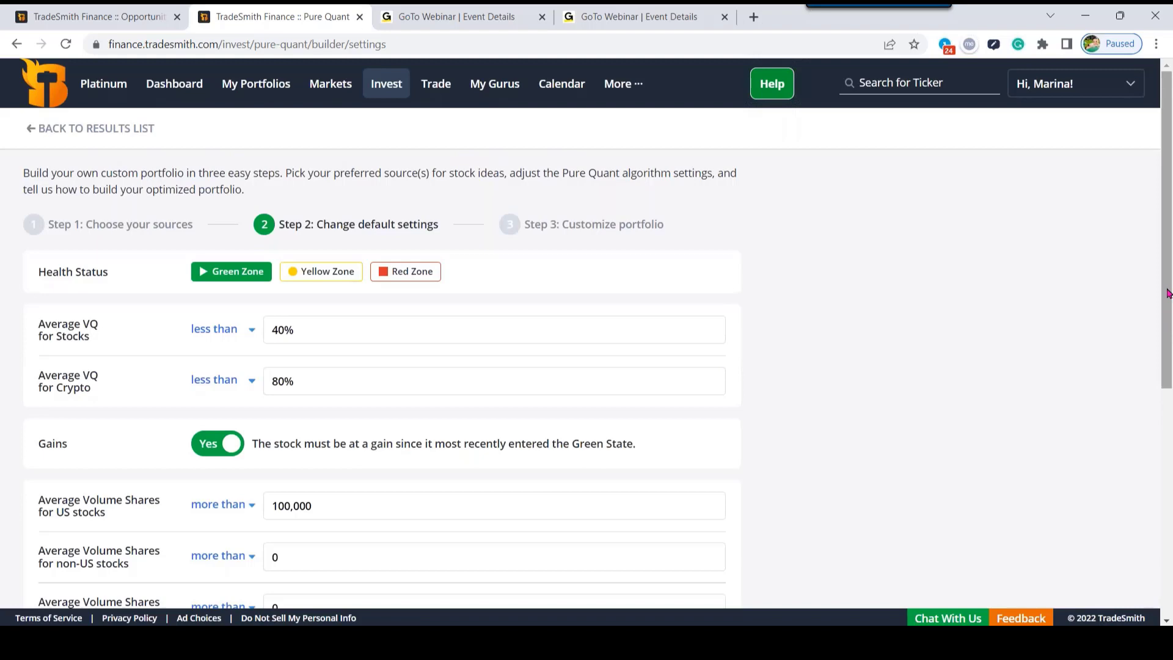
scroll(761, 330, down, 3)
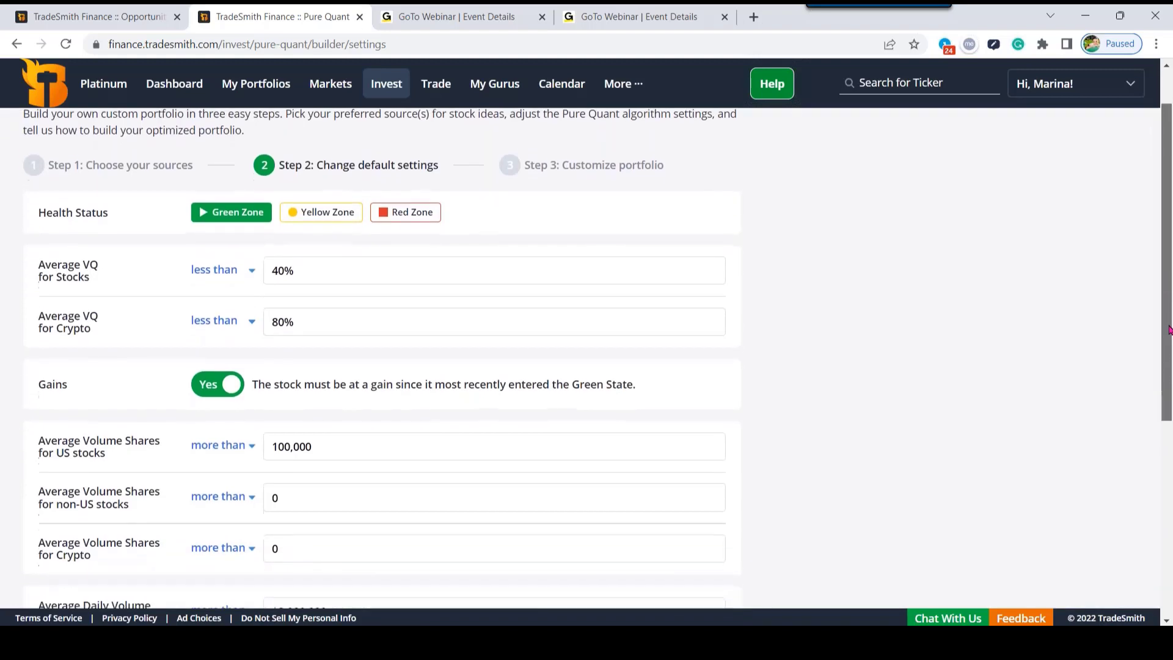
drag(26, 197, 218, 198)
mouse_move(35, 294)
mouse_down()
mouse_move(92, 296)
mouse_move(118, 313)
mouse_up()
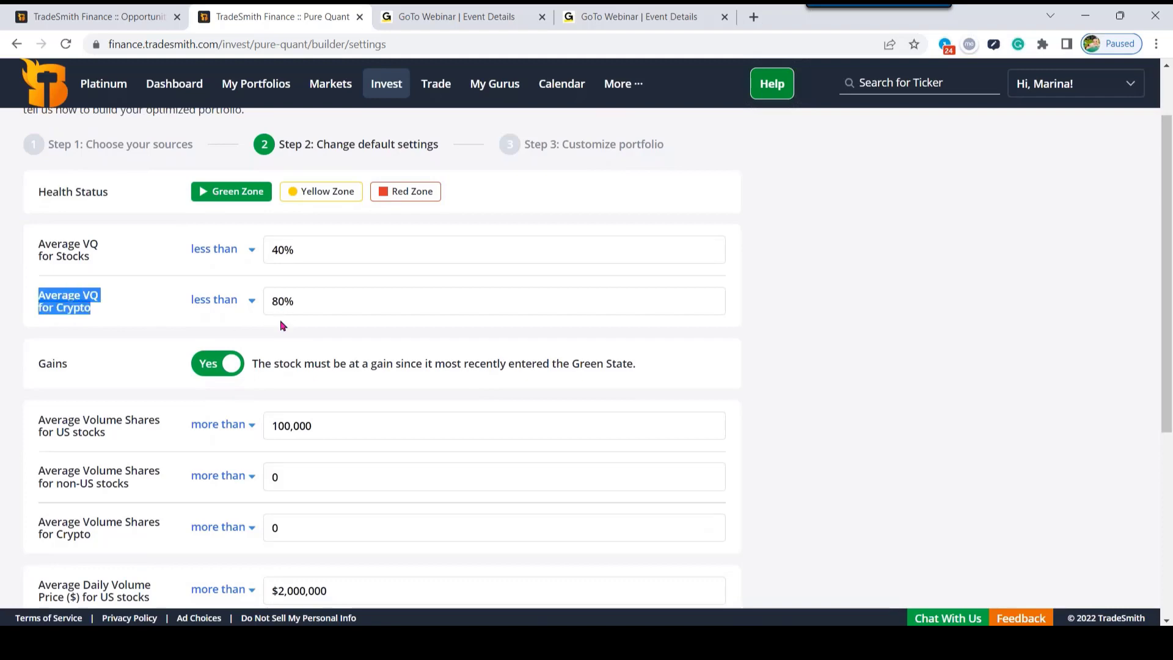
drag(38, 370, 76, 371)
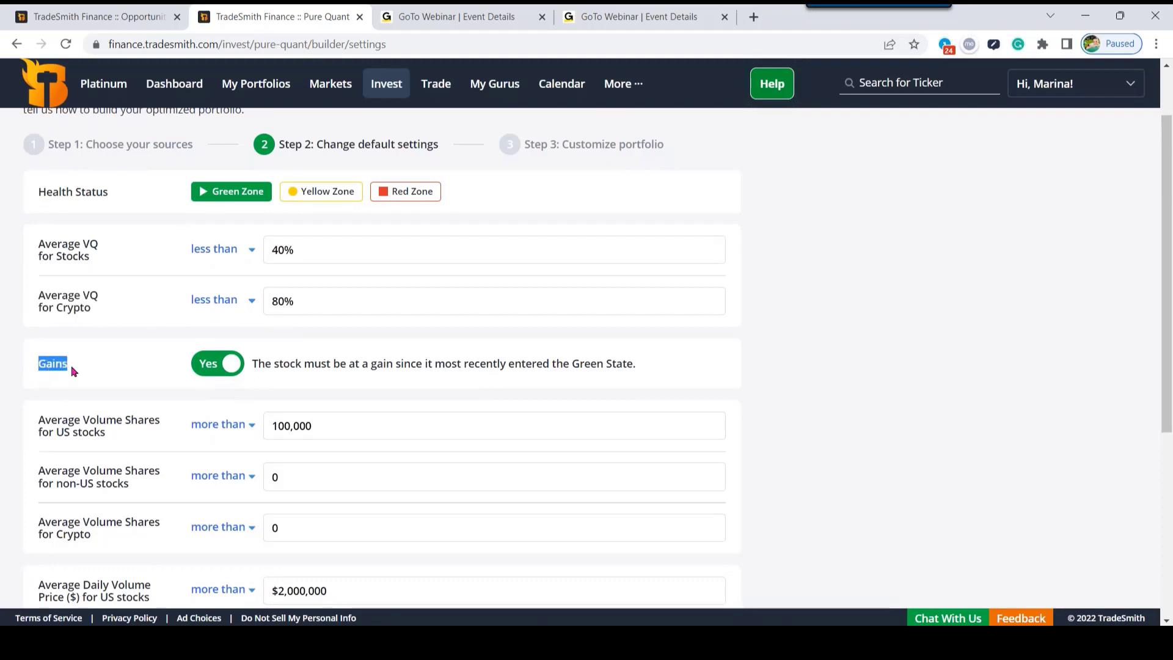
drag(254, 364, 641, 372)
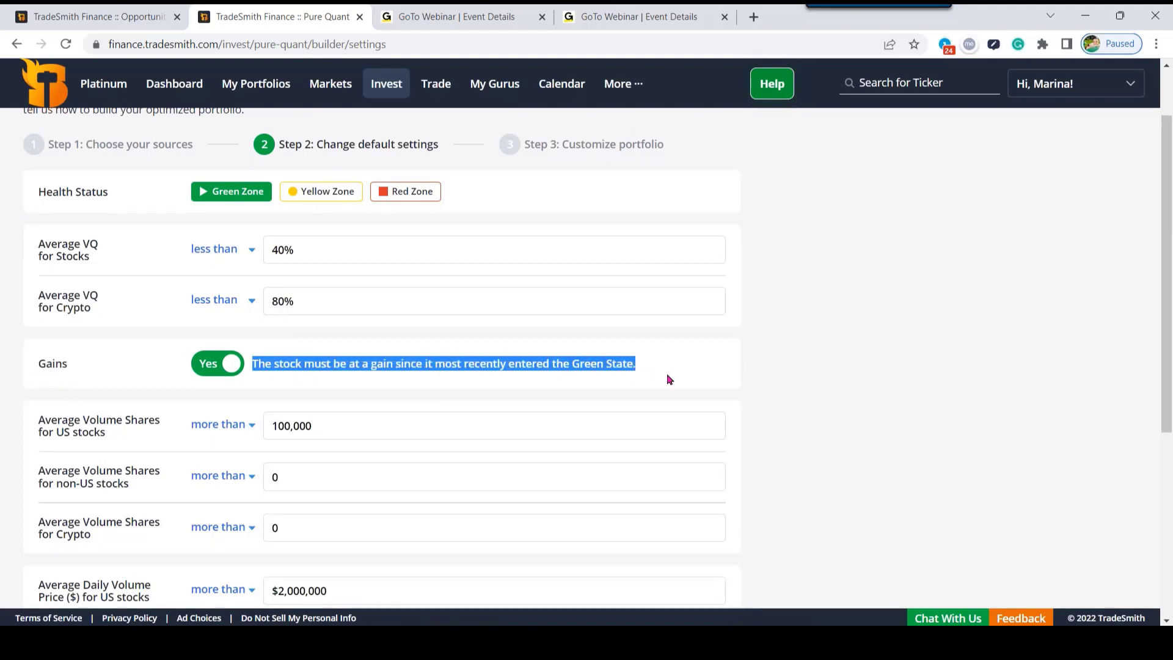
click(830, 372)
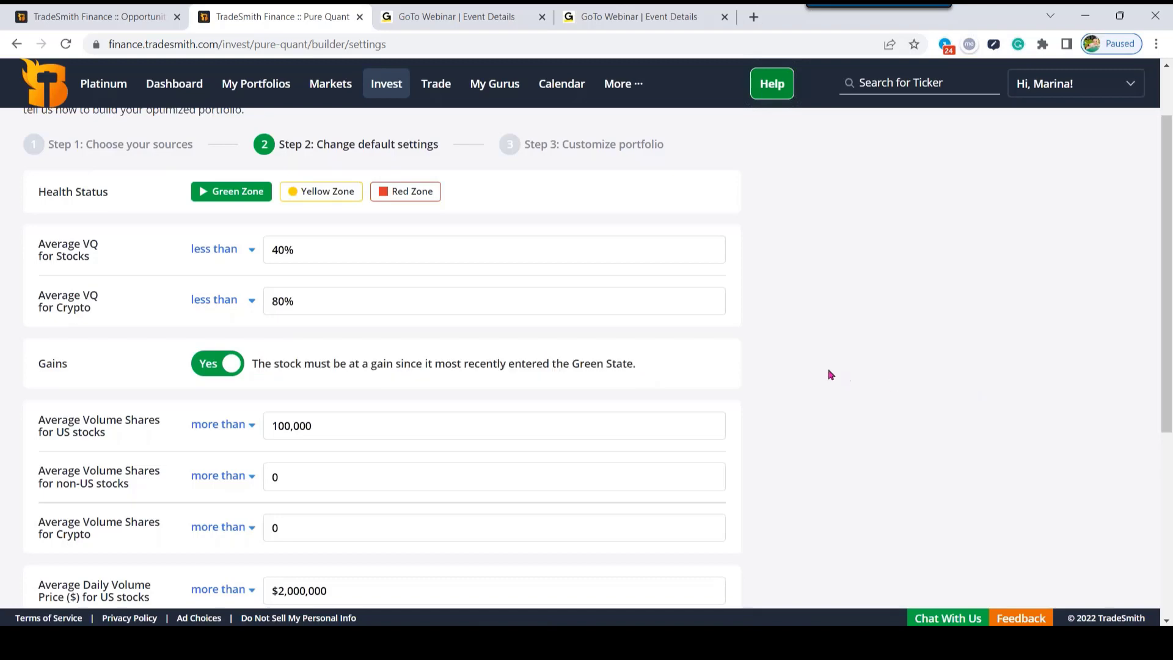
drag(1169, 305, 1169, 438)
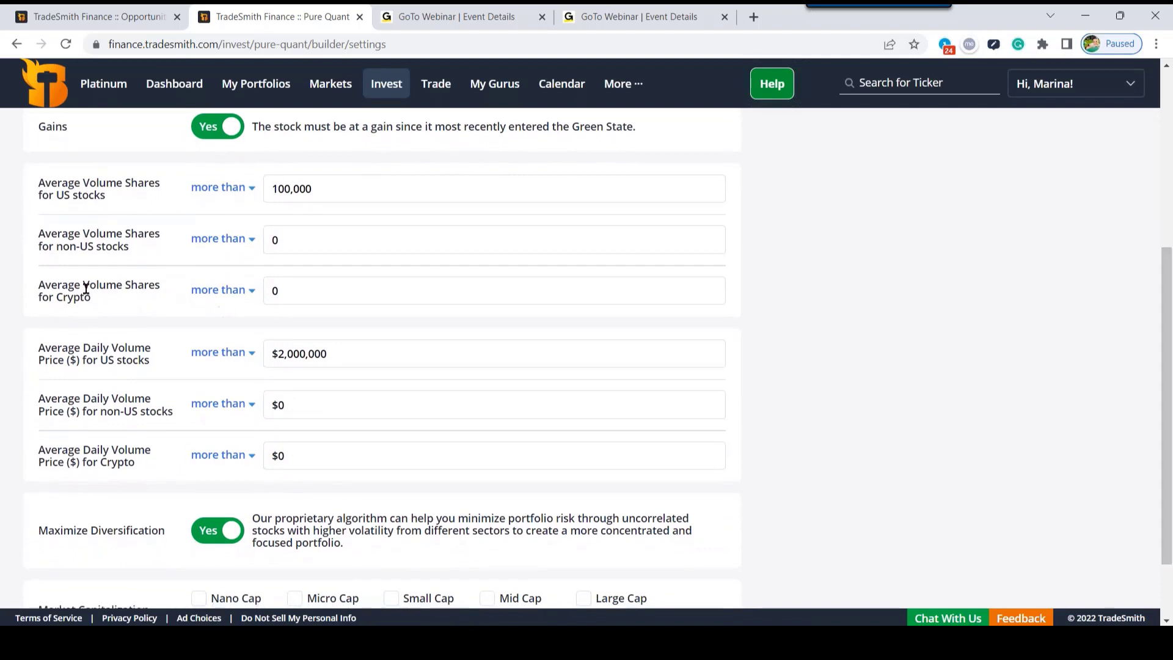
drag(38, 284, 92, 299)
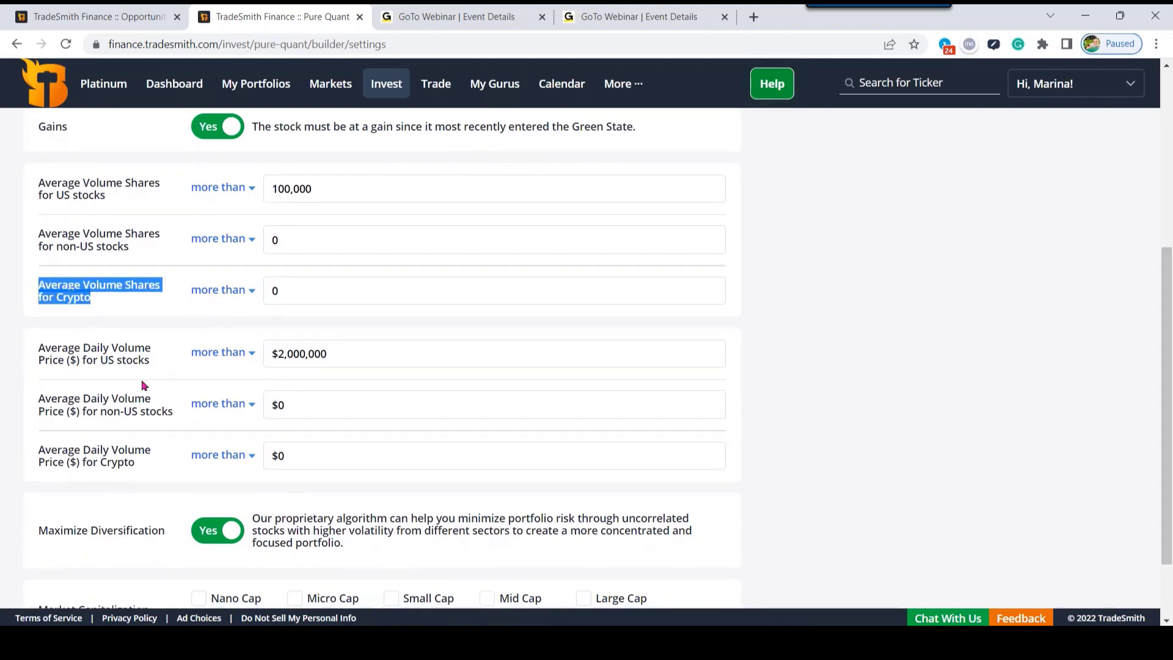
click(53, 405)
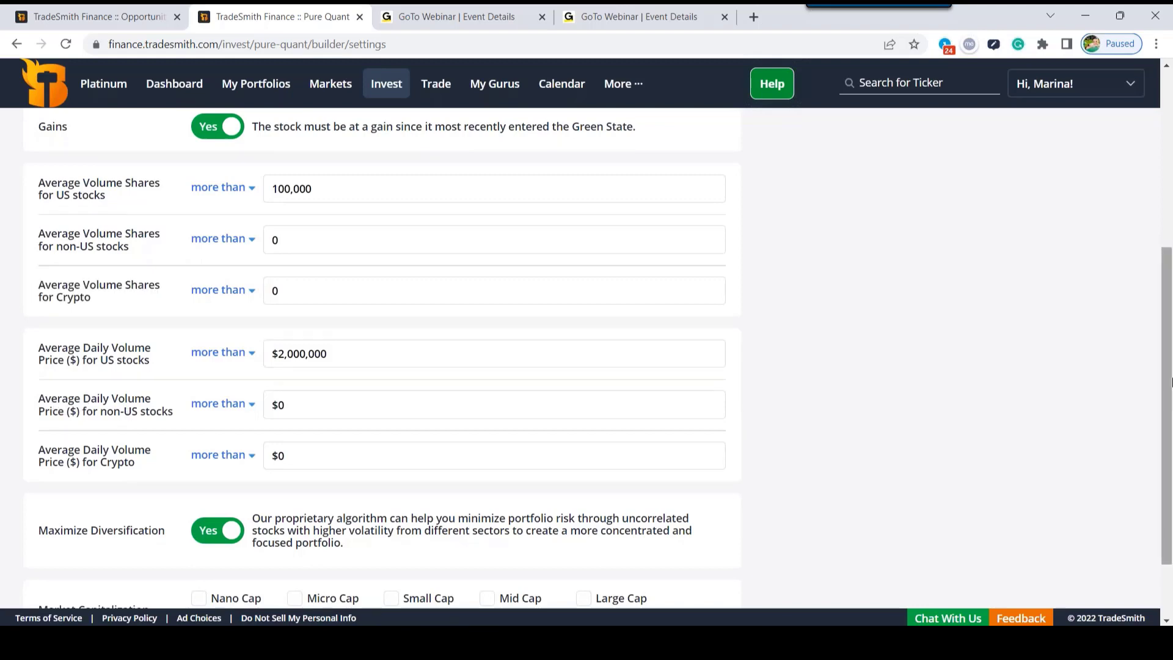
scroll(1167, 332, down, 2)
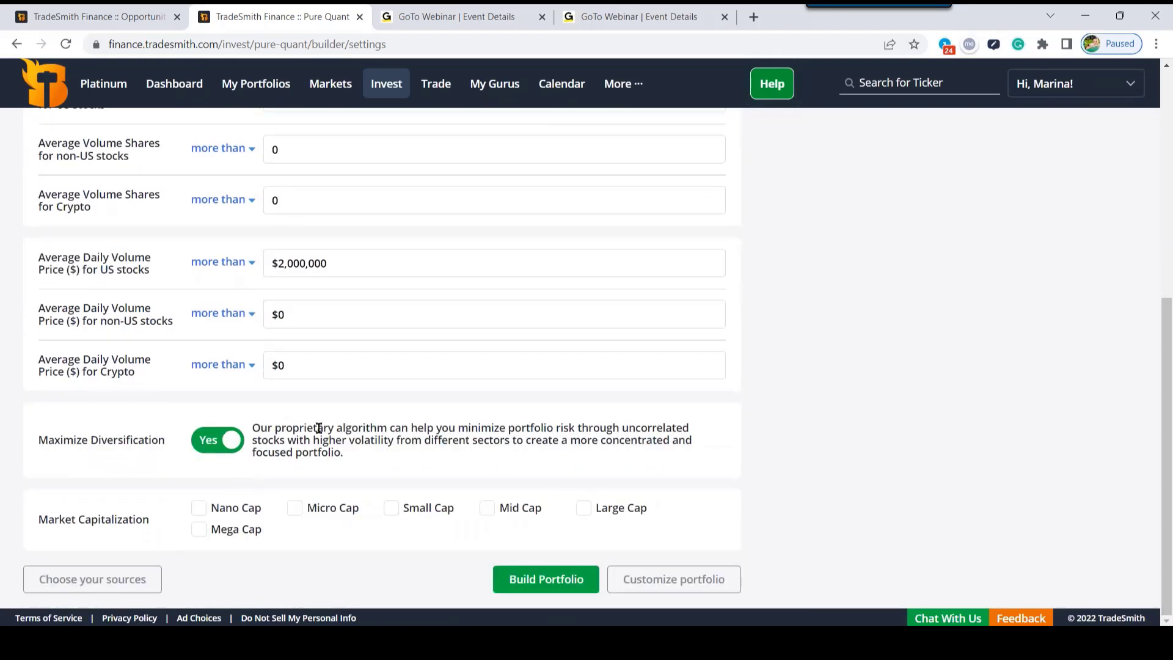
drag(38, 440, 164, 441)
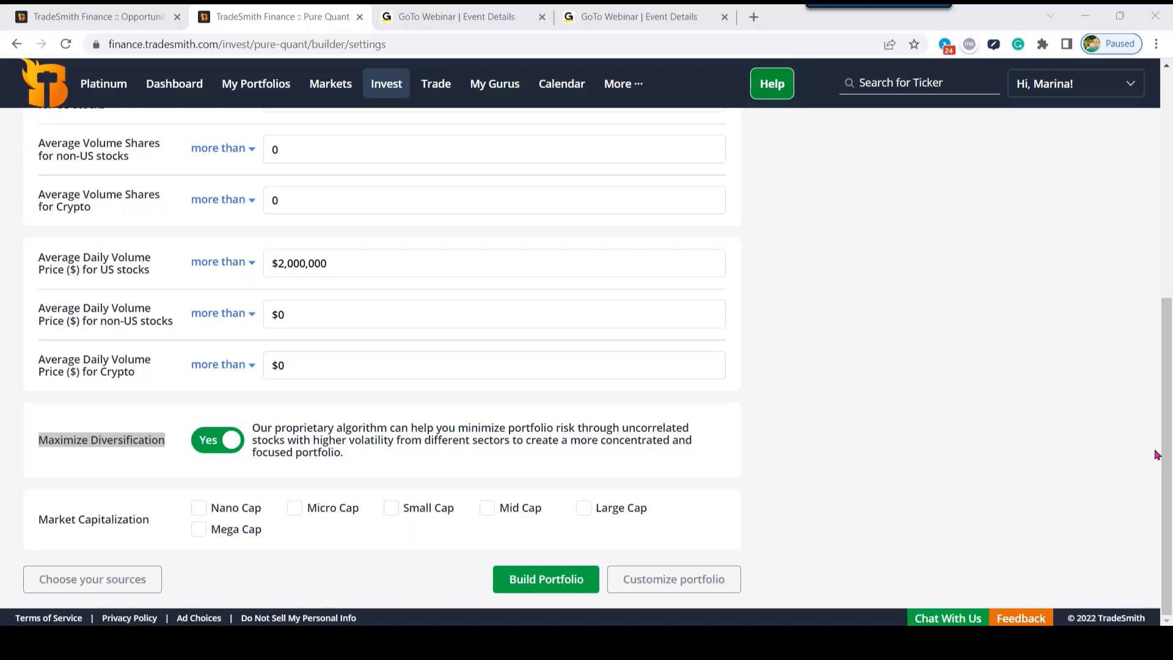
drag(1166, 461, 1172, 411)
scroll(875, 255, up, 5)
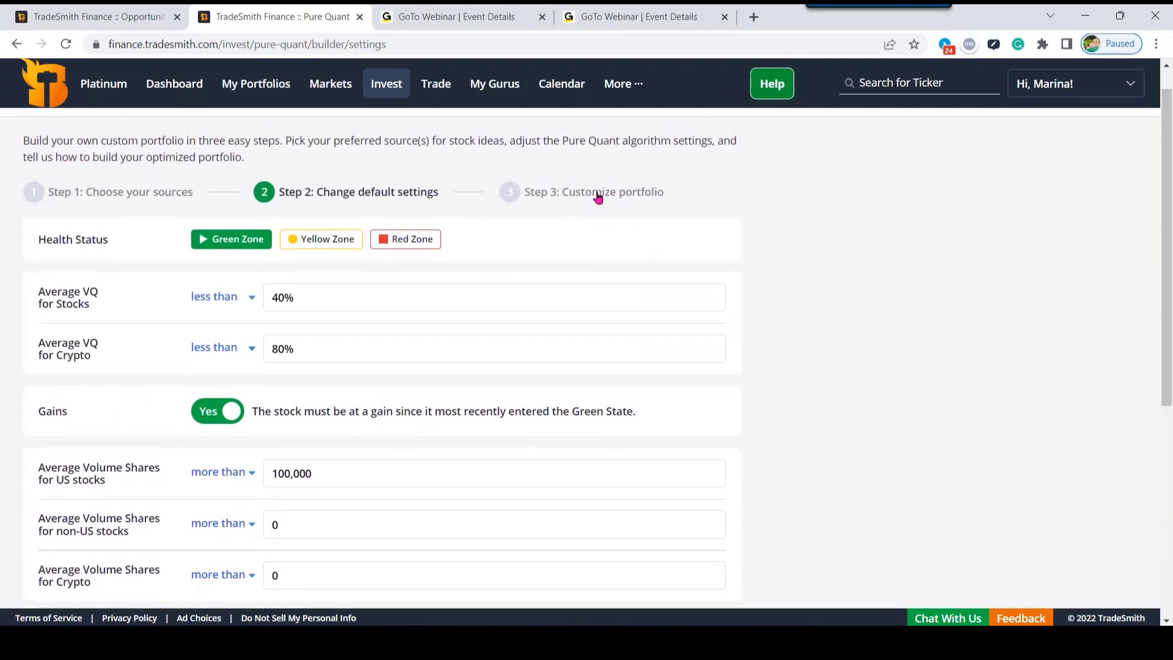
click(598, 198)
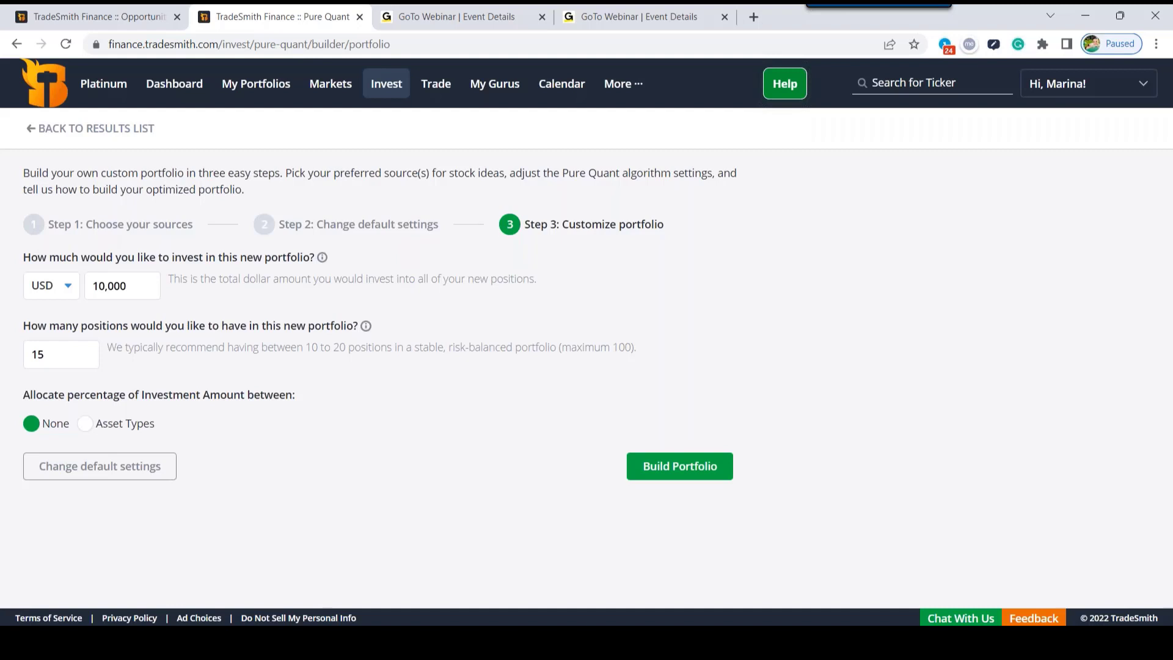
Step: Open the Crypto Market Outlook in a duplicate of the portfolio builder page and examine the Pure Quant Qualified percentage for All Cryptocurrencies
right_click(318, 18)
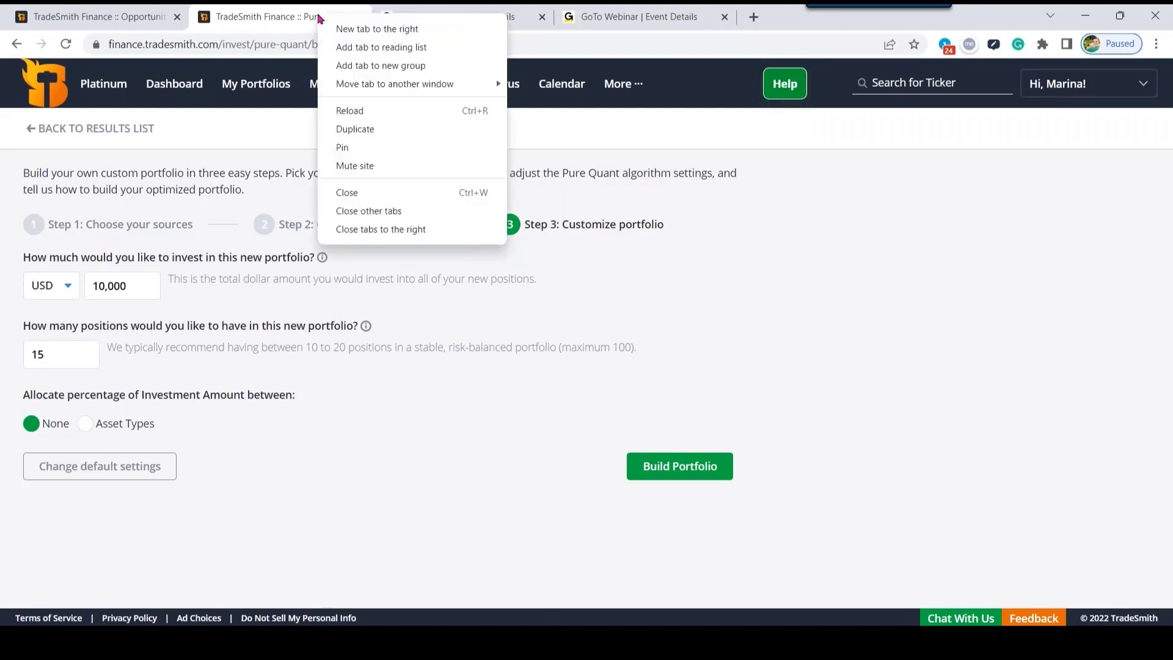
click(357, 131)
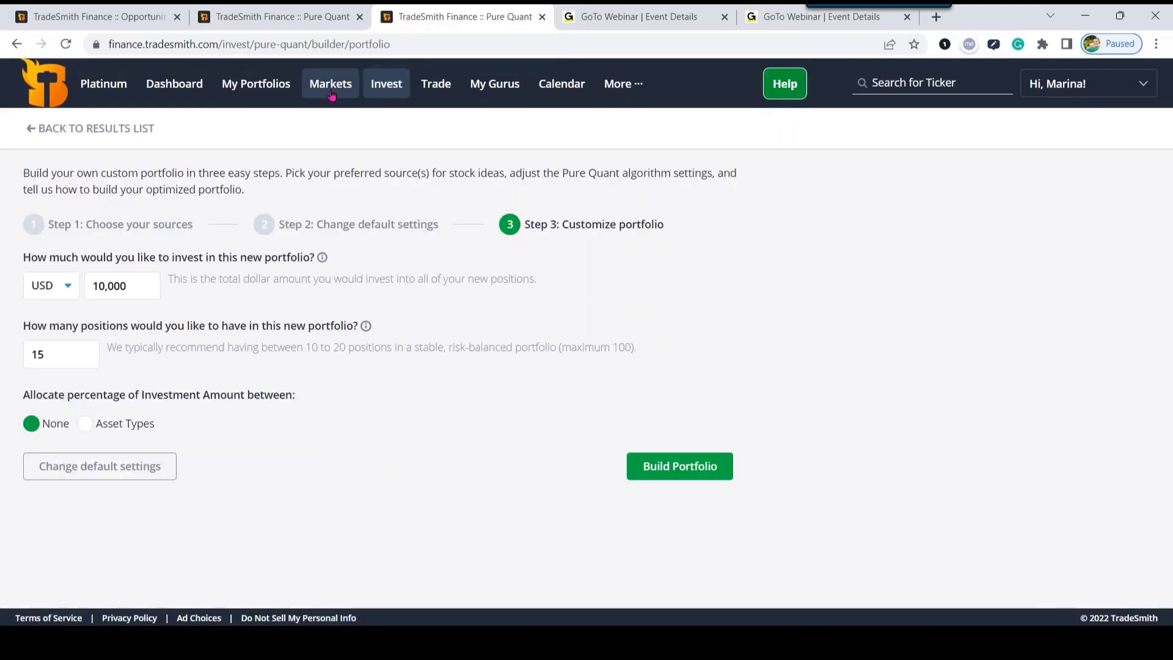
click(330, 91)
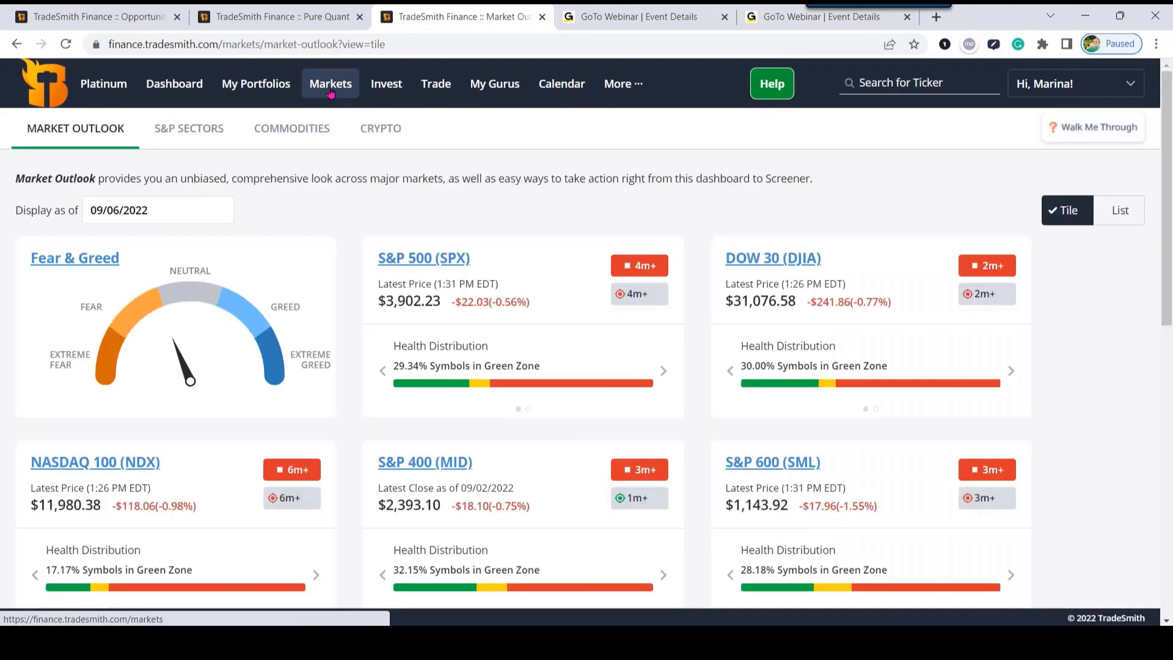
click(381, 133)
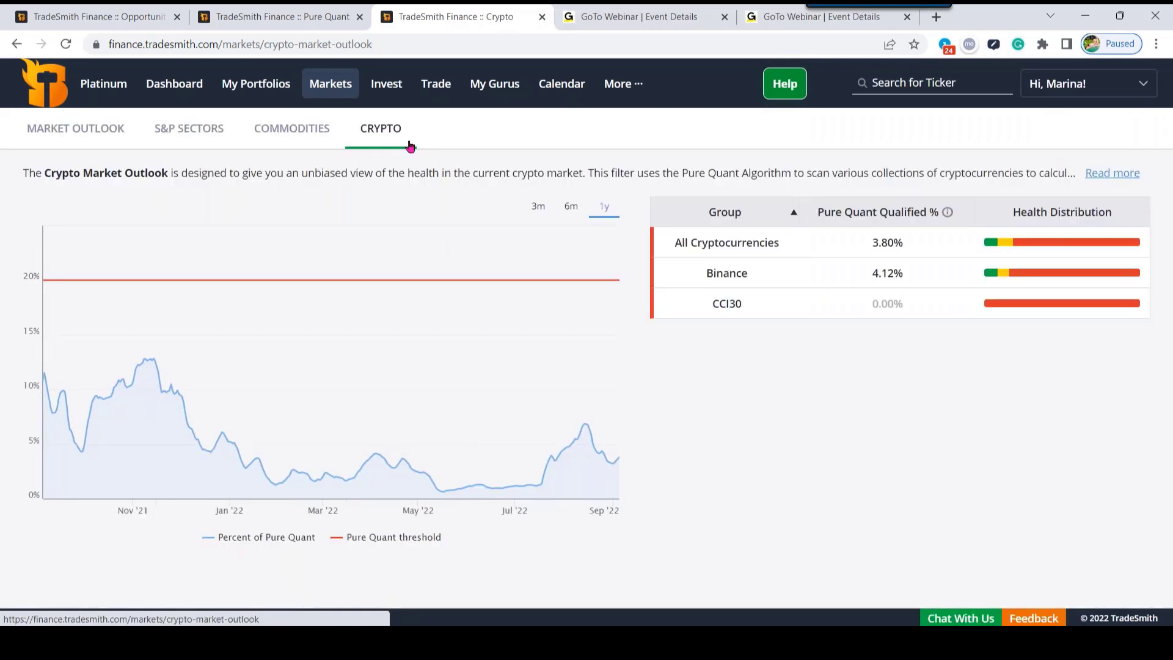
drag(674, 242, 778, 242)
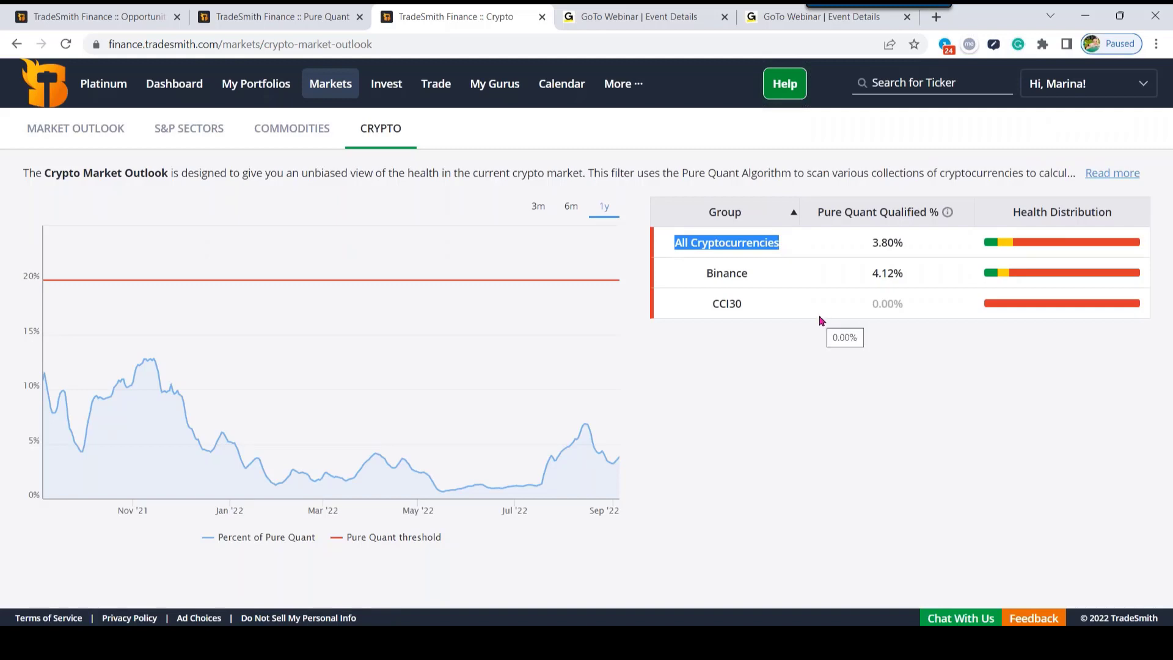
click(872, 245)
drag(872, 245, 908, 245)
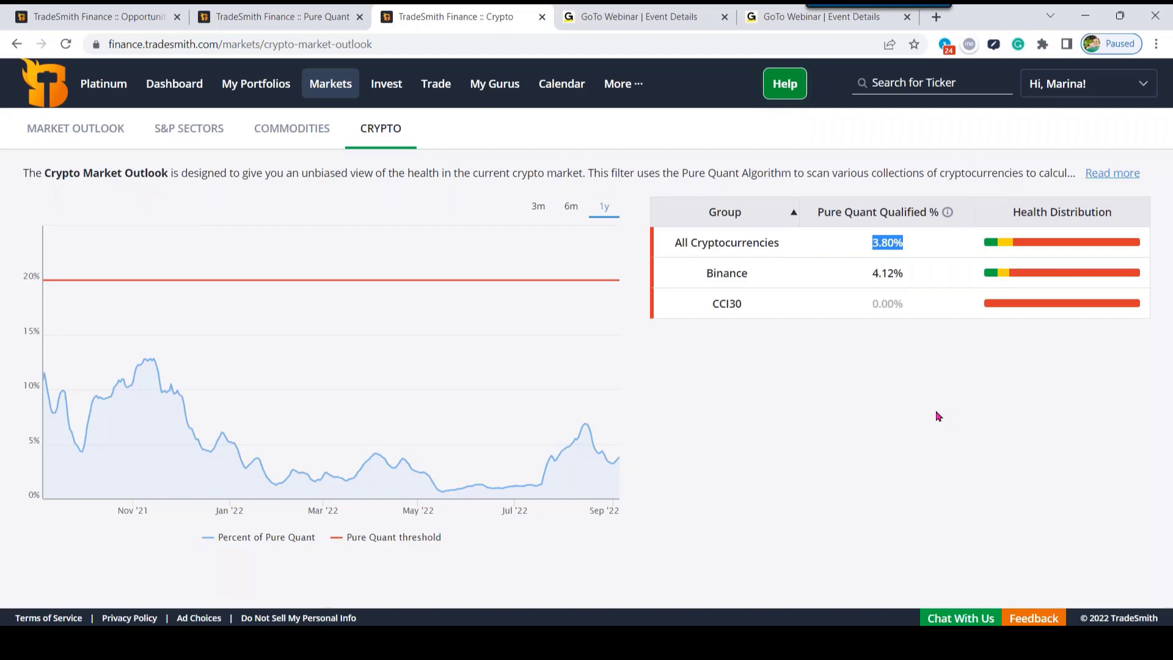
Step: Compare the one-year Pure Quant qualified percentage with the Pure Quant threshold for All Cryptocurrencies in the Crypto Market Outlook
mouse_move(617, 290)
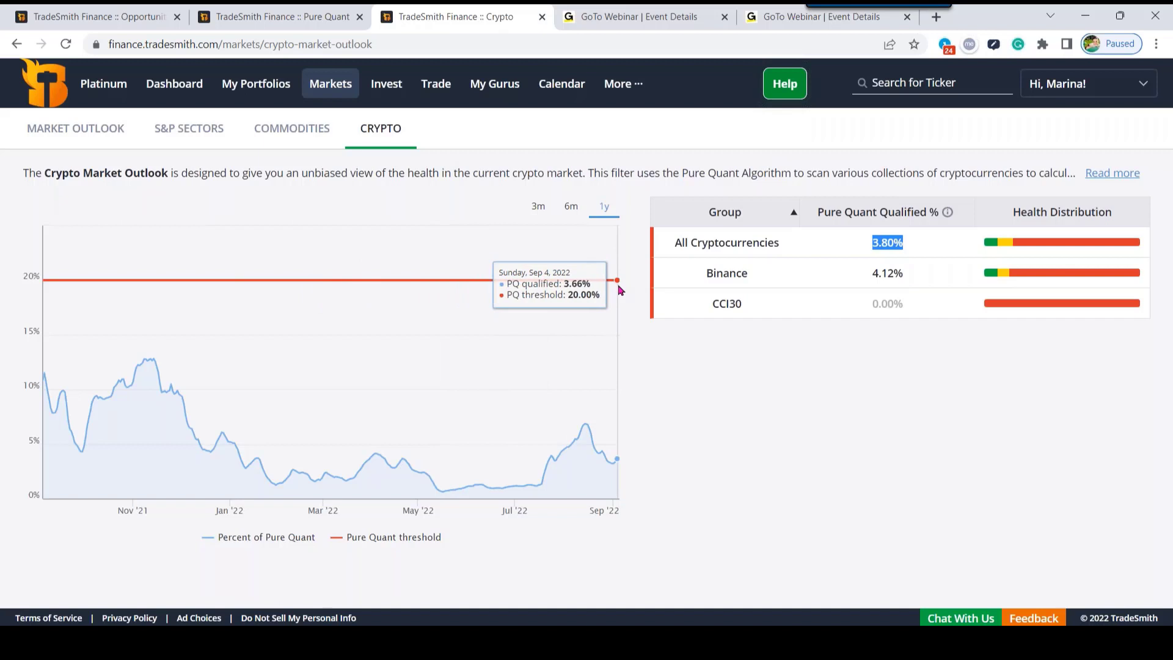
mouse_move(1073, 247)
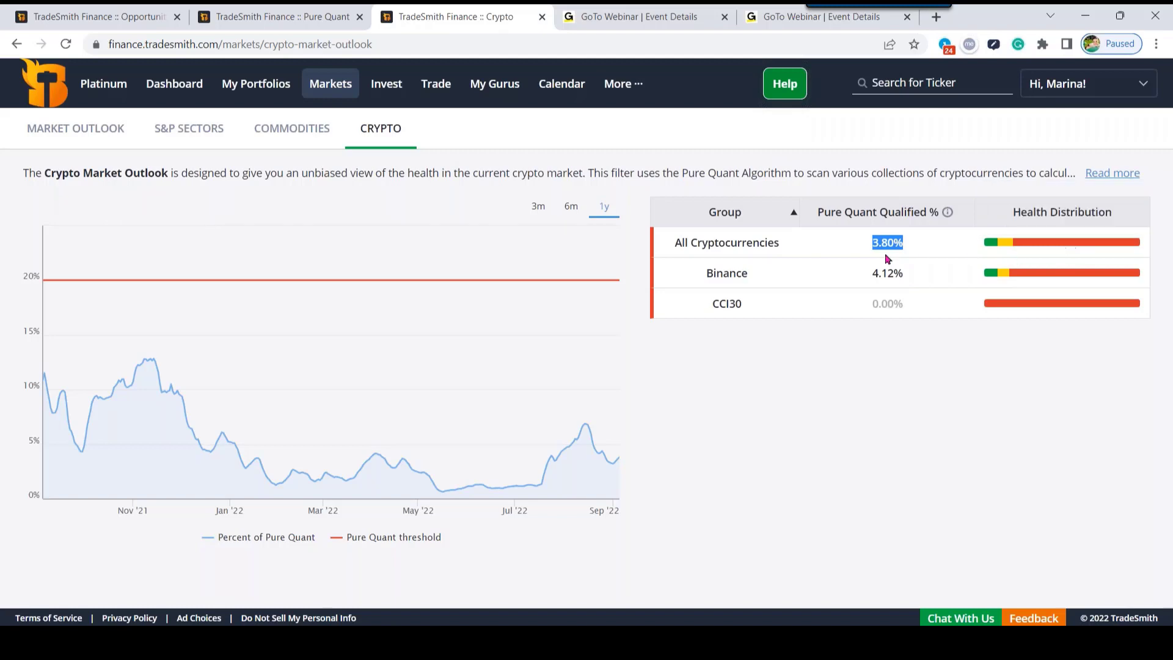
drag(781, 244, 673, 244)
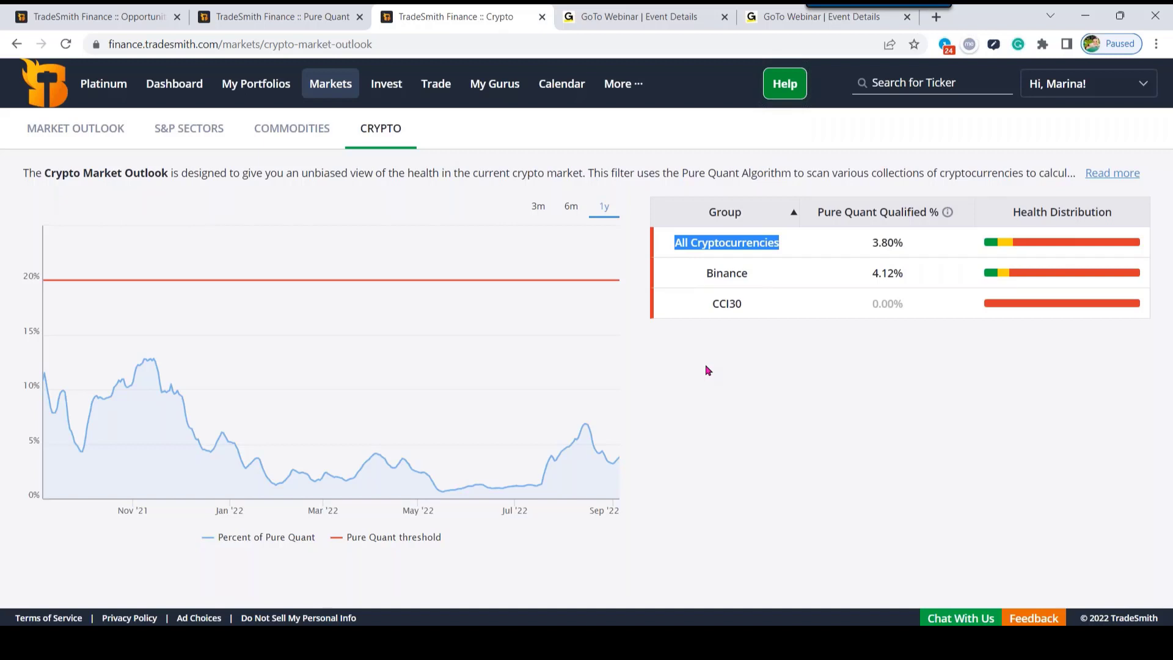
click(708, 371)
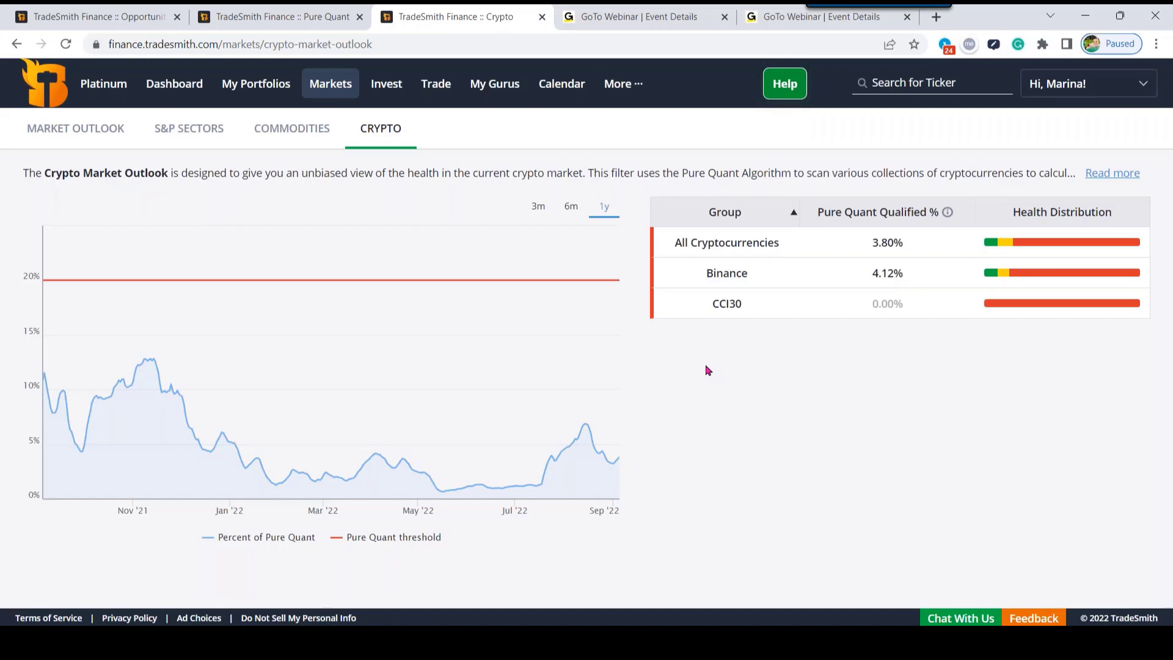
mouse_move(461, 241)
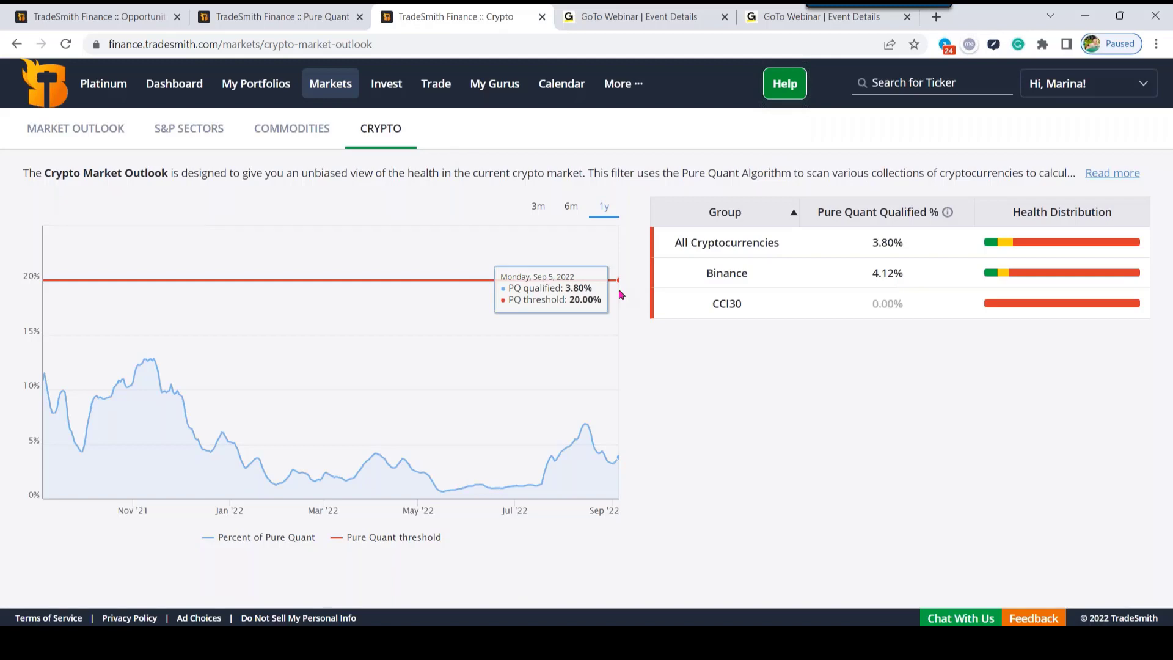
Step: Return to the portfolio customization page and set the investment amount to 5,000, keeping USD as the currency
click(284, 21)
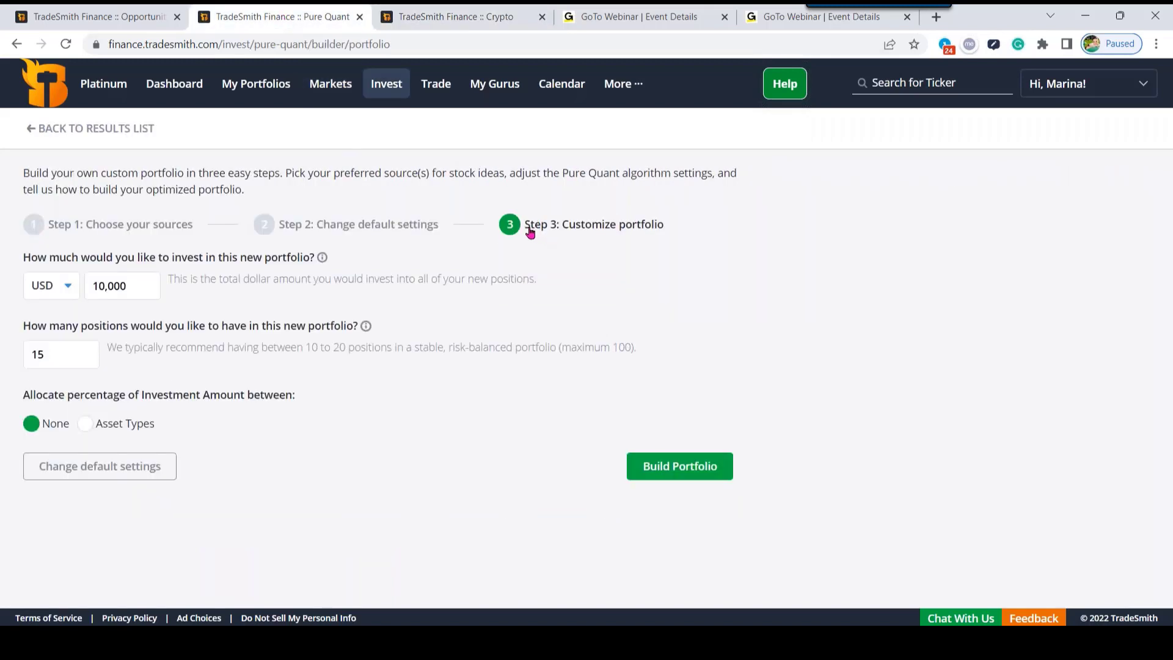
drag(531, 232, 660, 248)
click(357, 260)
drag(136, 290, 75, 295)
text(5)
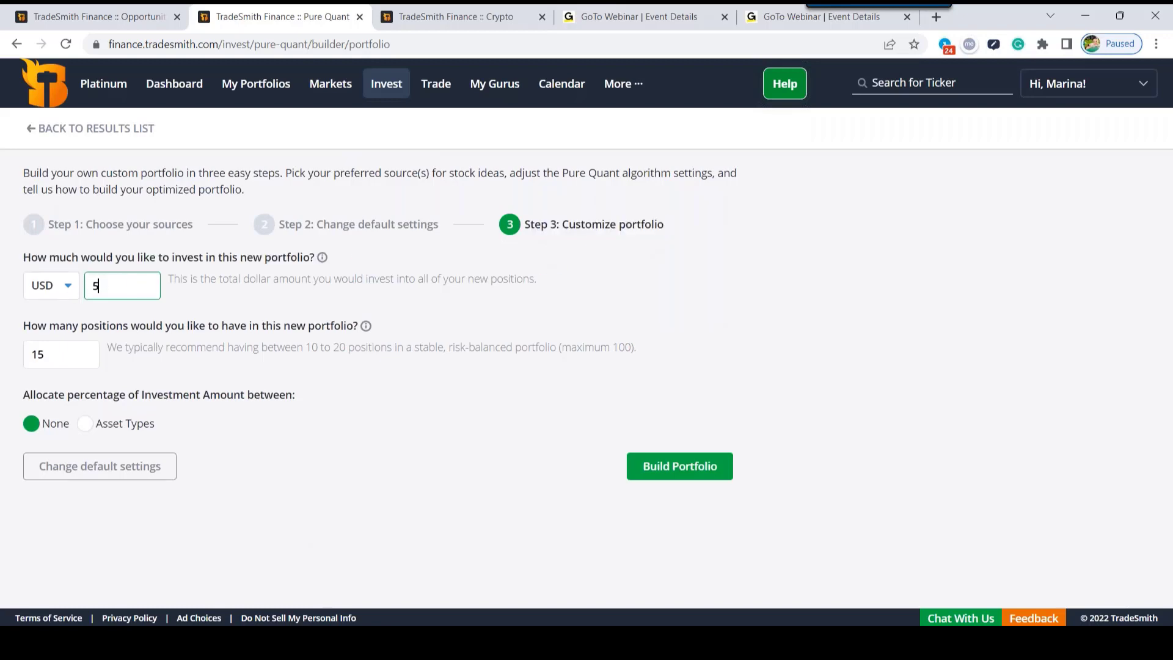
text(,000)
click(65, 290)
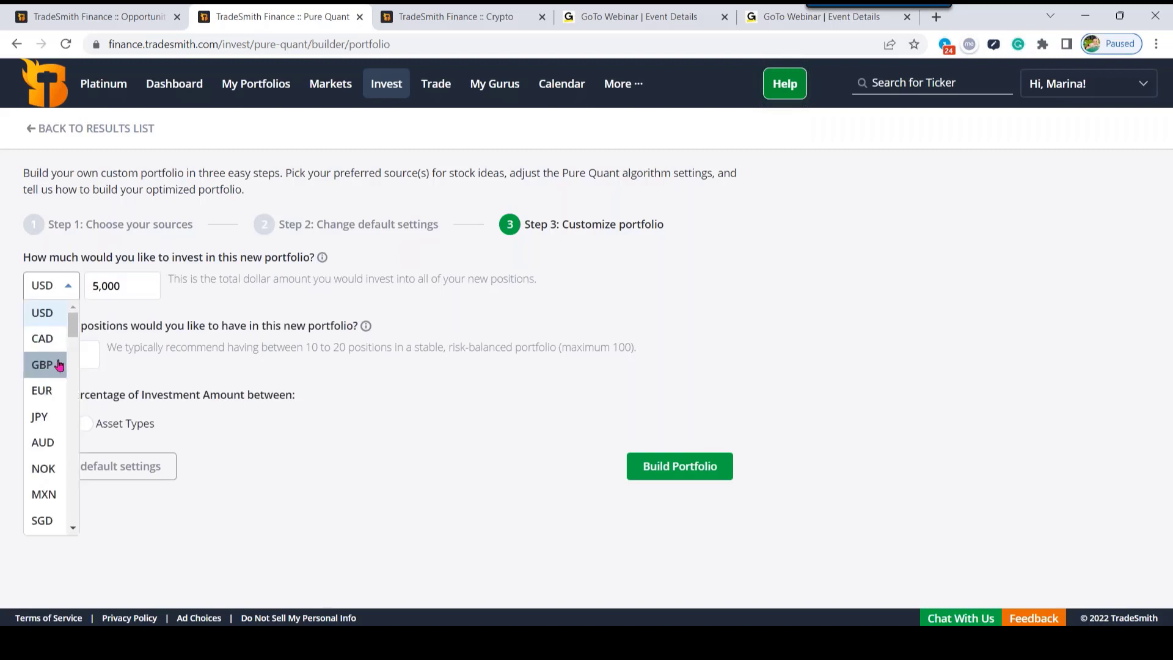
click(68, 288)
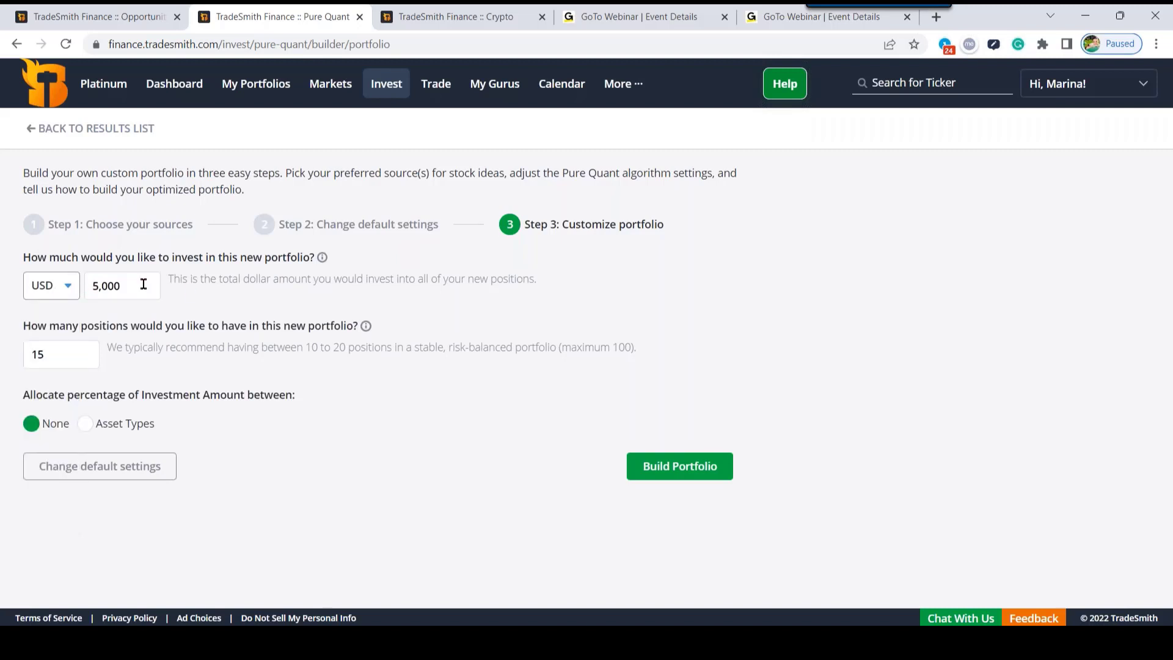
Step: Set the number of positions to 10 and build the Pure Quant portfolio
double_click(62, 355)
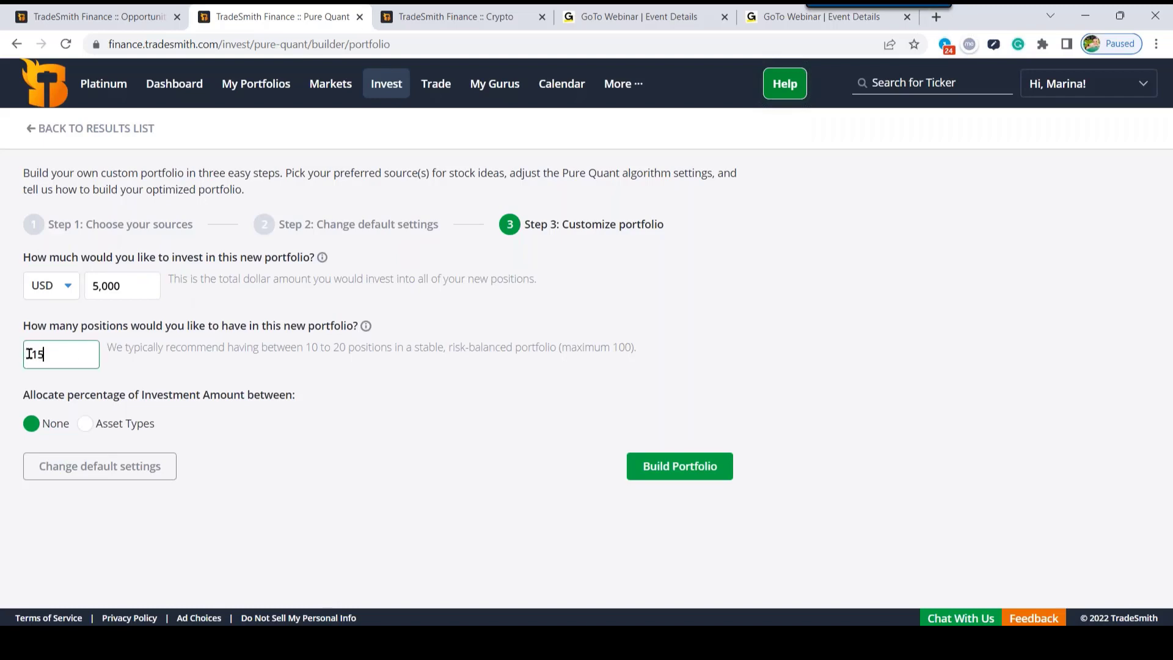
text(10)
click(680, 466)
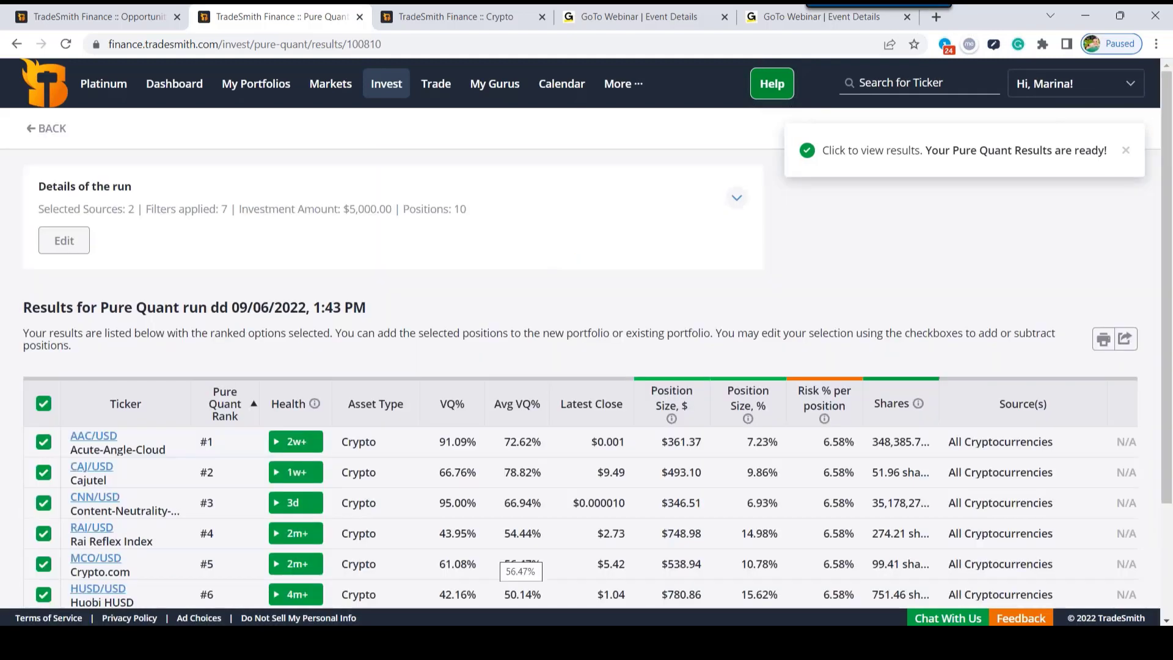
Step: Review the ranked positions in the Pure Quant results and compare them with the crypto strategy tickers on the Opportunities page
scroll(1168, 366, down, 2)
drag(1169, 367, 1168, 429)
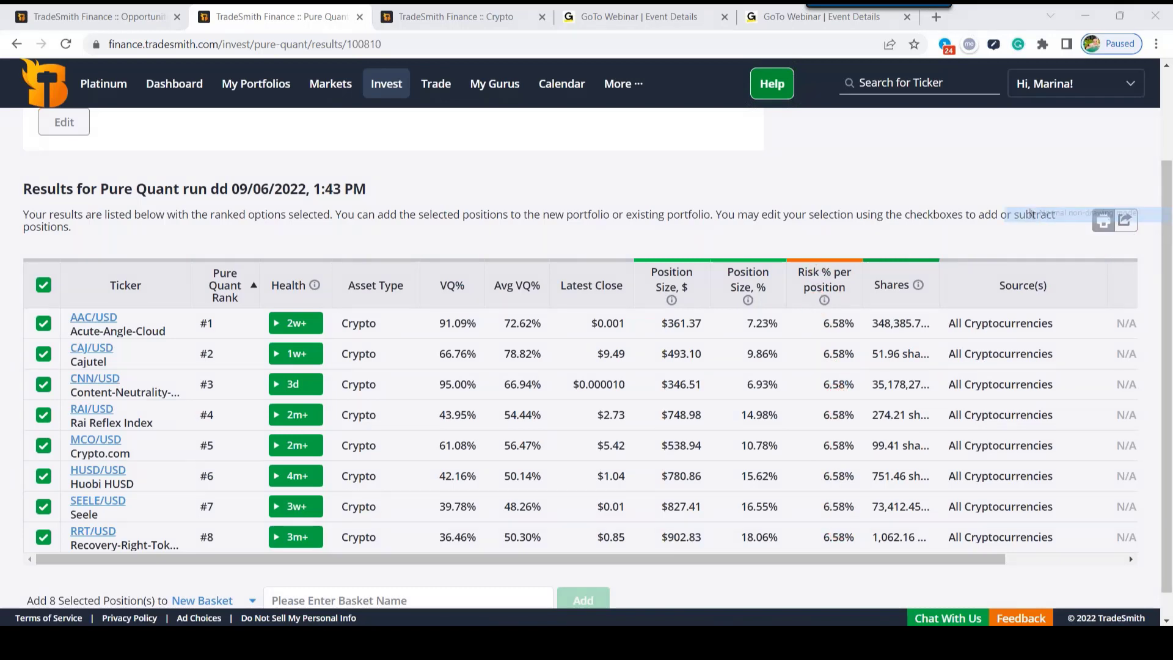
click(1104, 221)
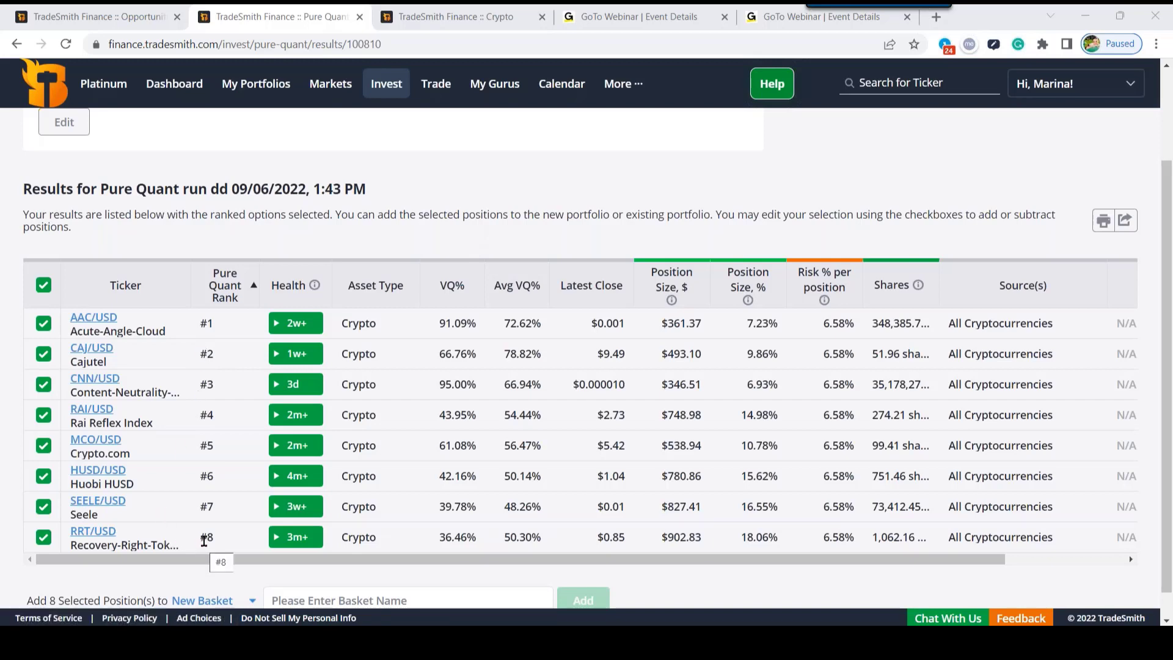
click(133, 20)
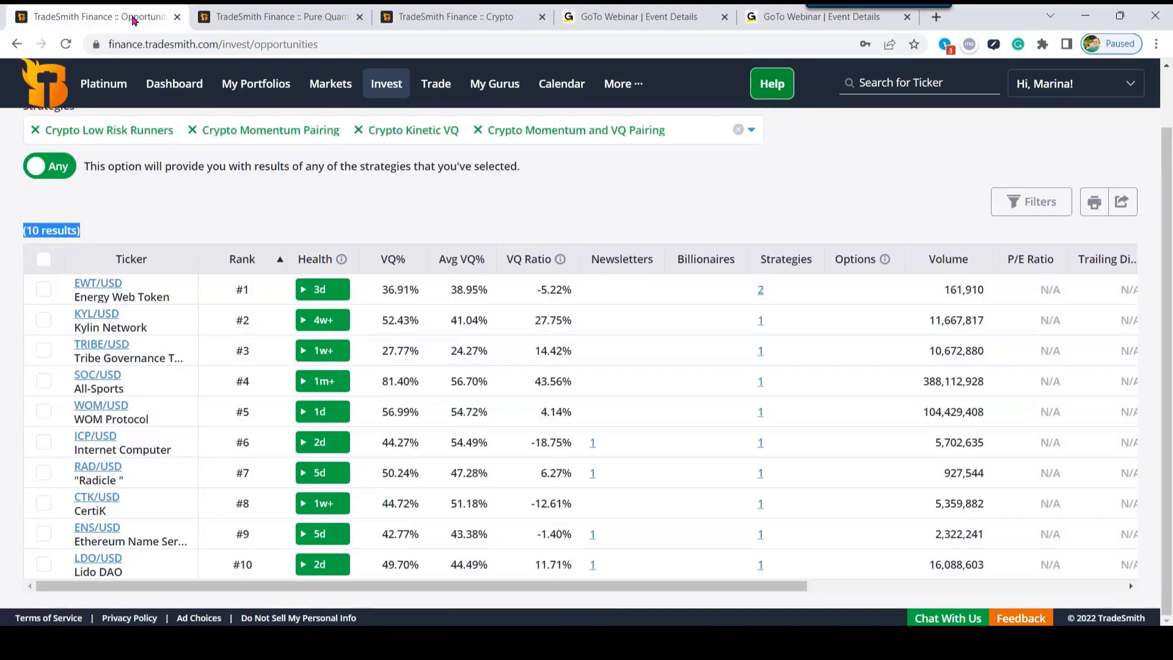
scroll(235, 298, up, 1)
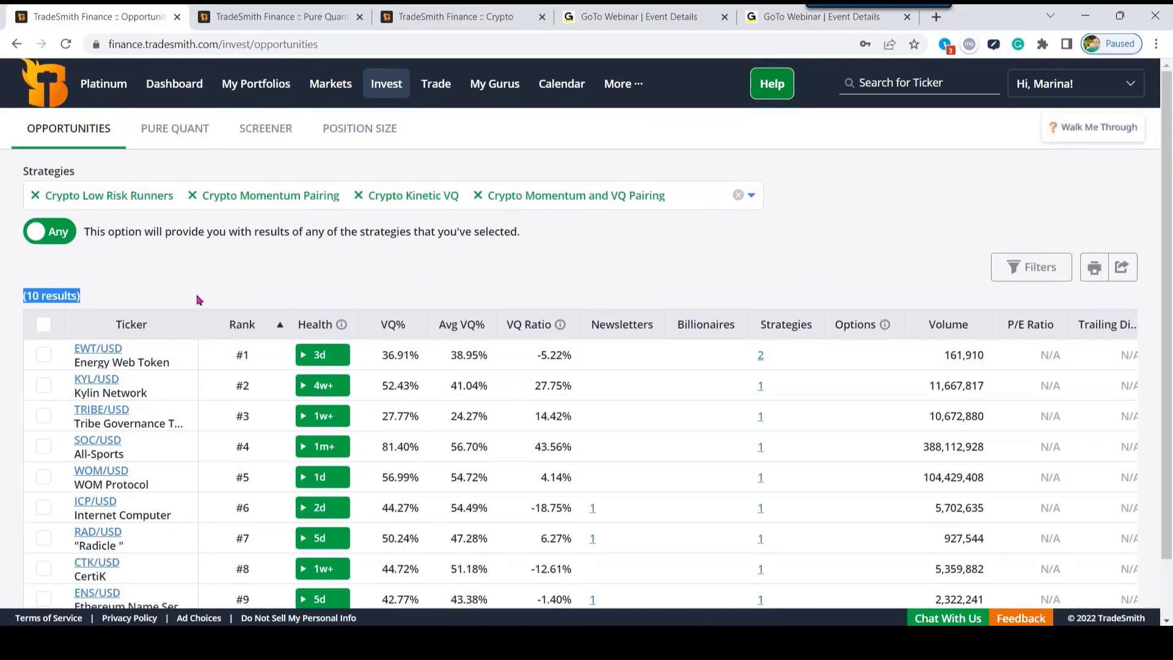
click(261, 21)
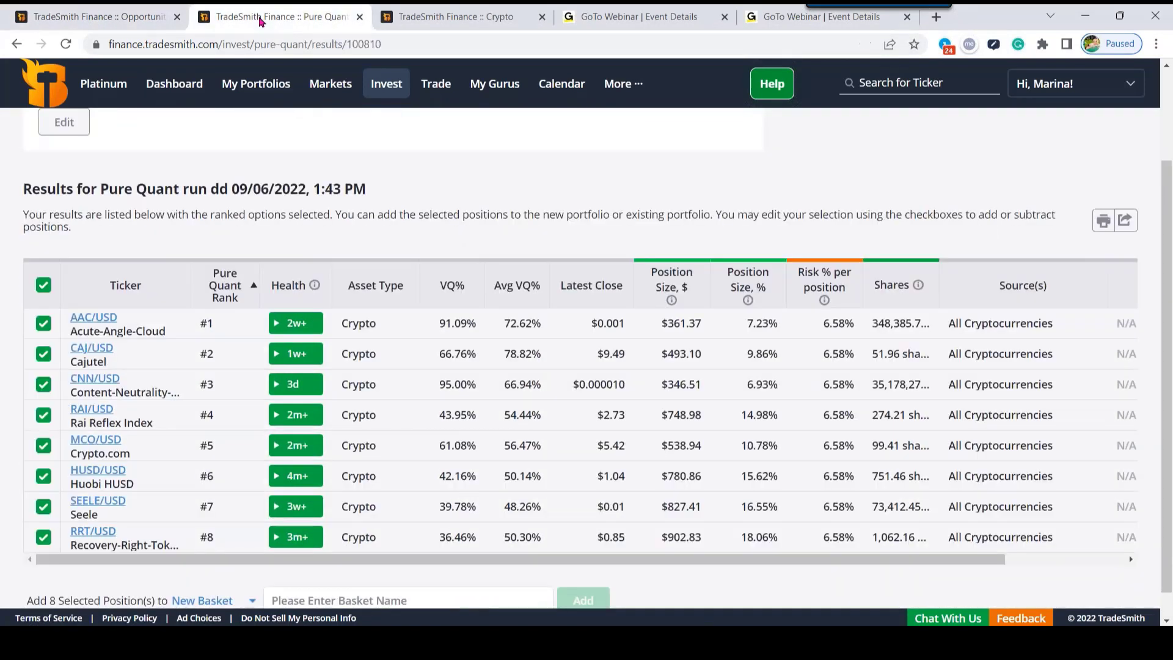
drag(185, 559, 154, 566)
scroll(720, 335, up, 2)
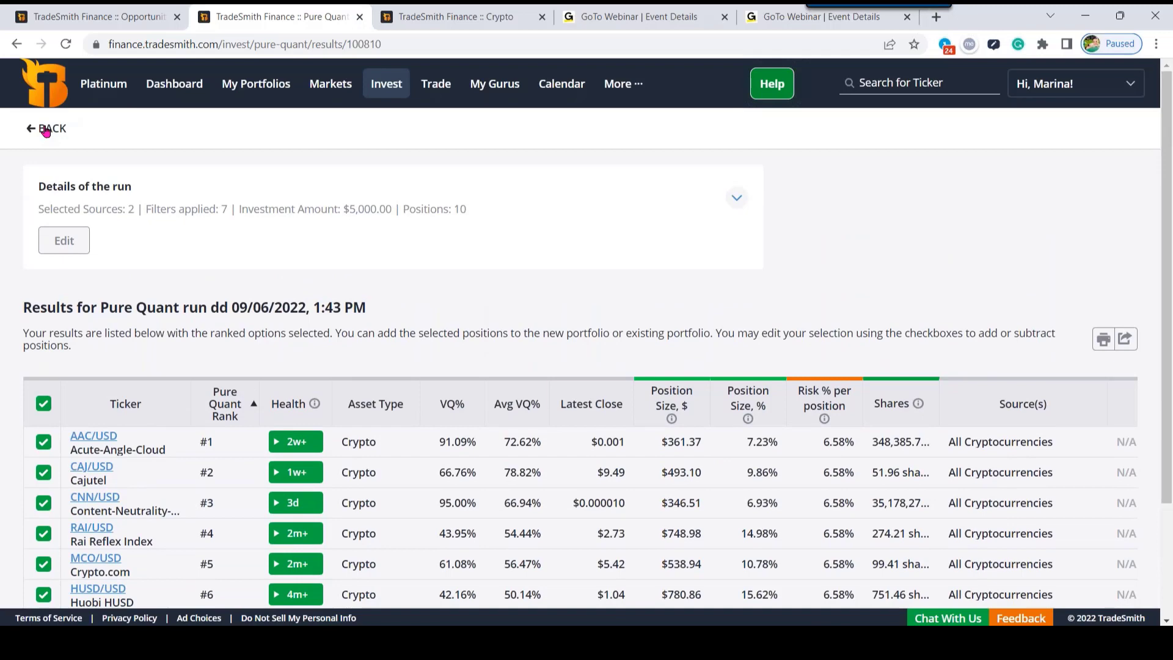
Step: Go back to the list of Pure Quant runs, start a new Pure Quant portfolio and locate its Individual Securities source
click(46, 130)
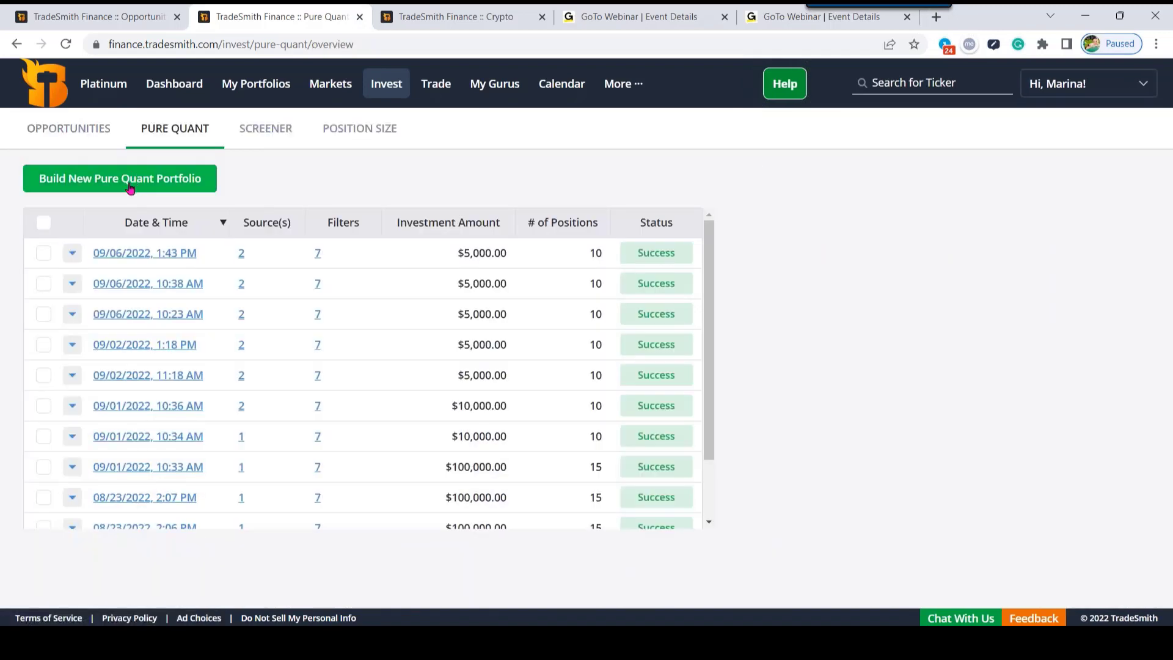
click(130, 189)
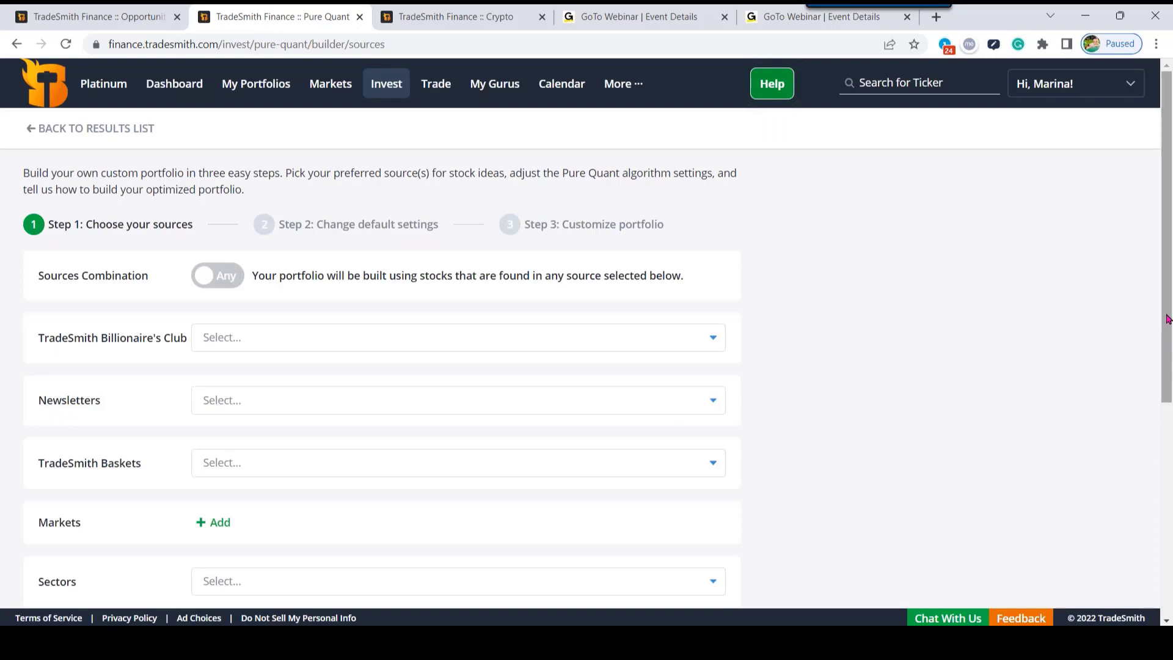
drag(1168, 319, 1171, 542)
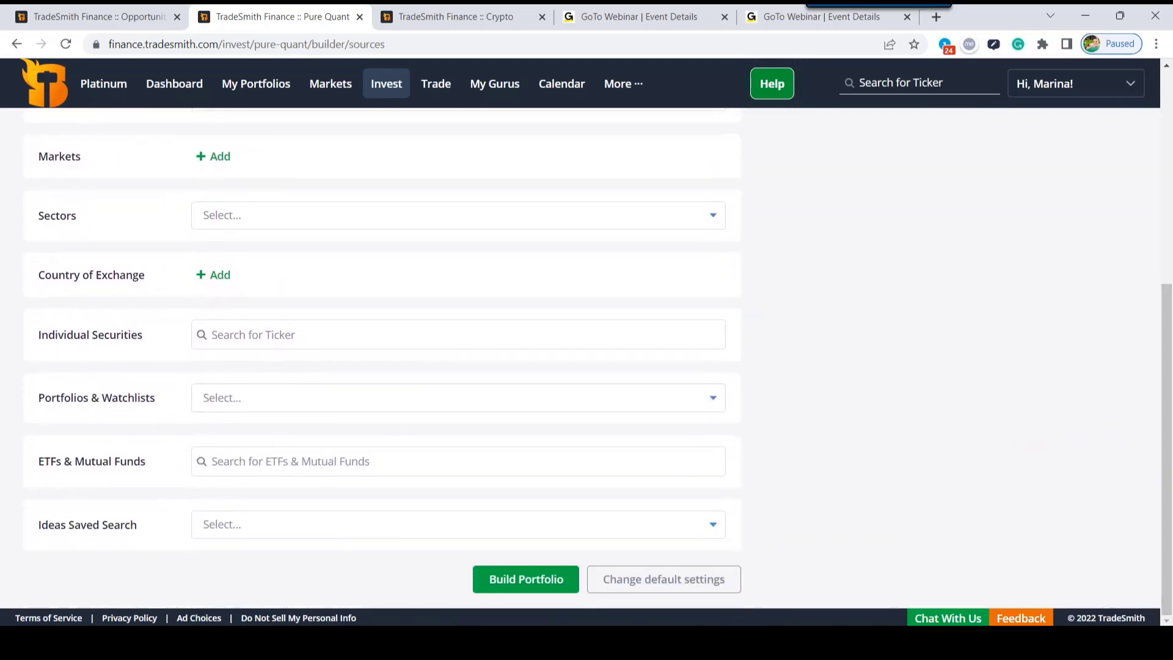
drag(37, 334, 145, 344)
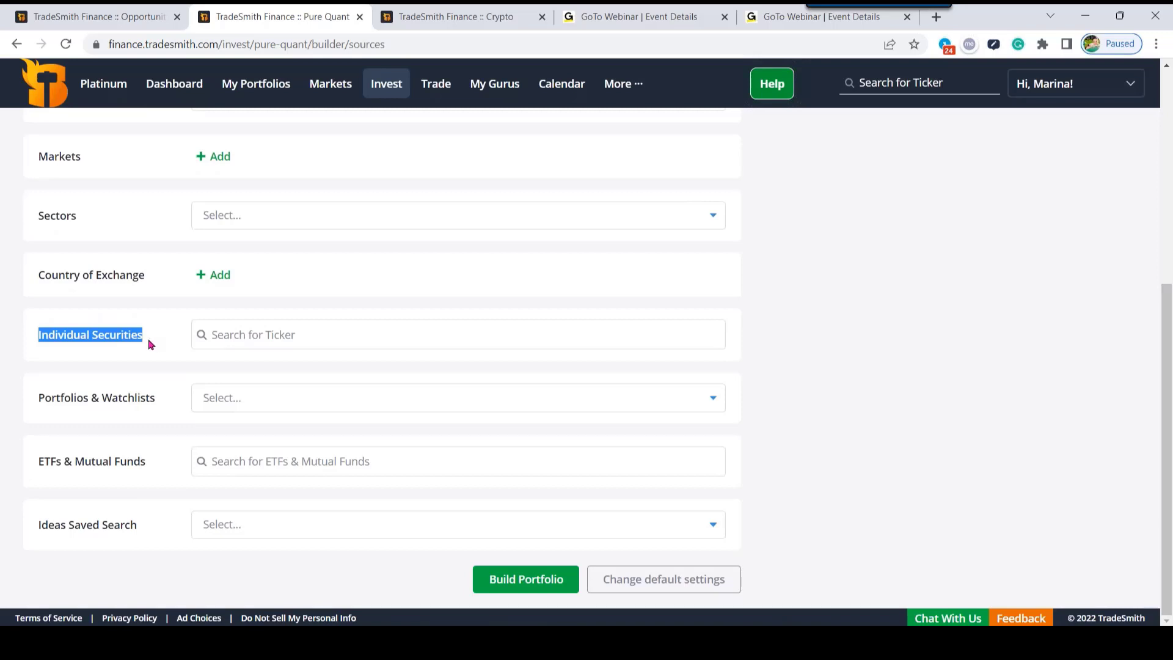
Step: Check the tickers in the crypto Opportunities list and add EWT/USD to the new portfolio's Individual Securities
click(89, 18)
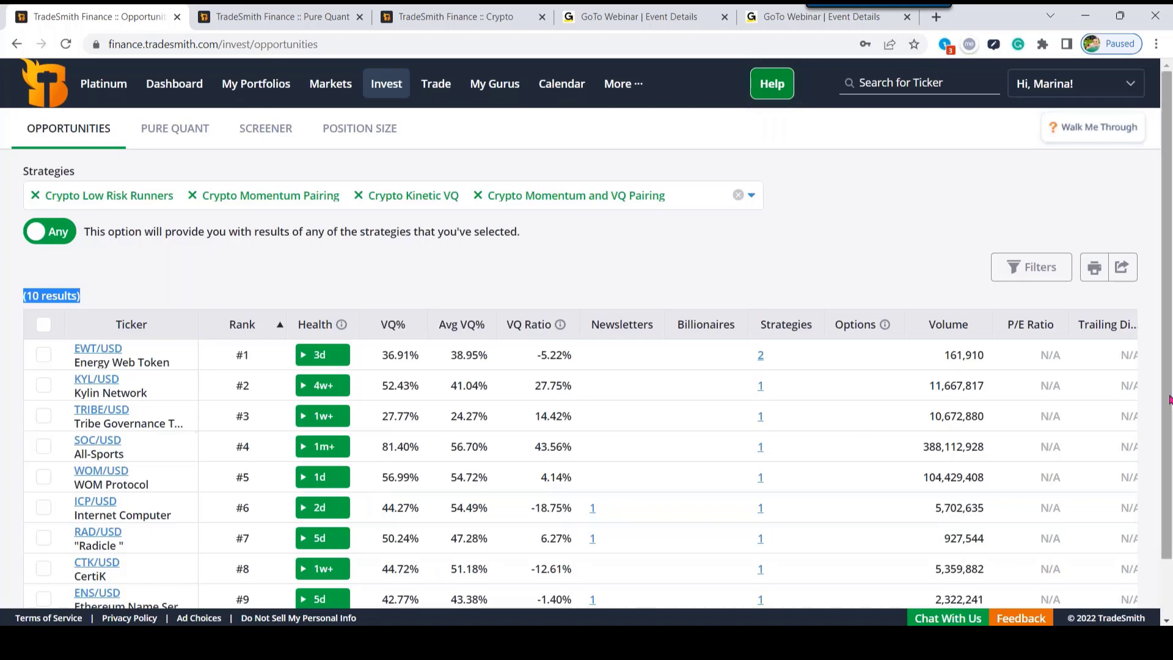
drag(1169, 364, 1170, 430)
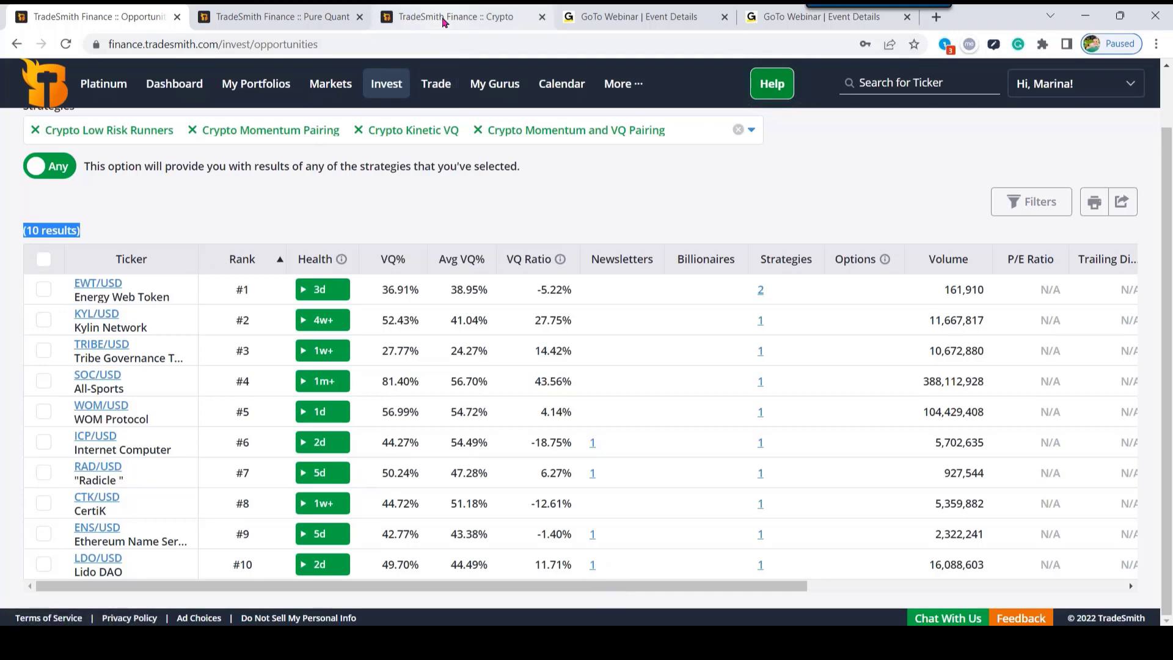
click(293, 17)
click(238, 332)
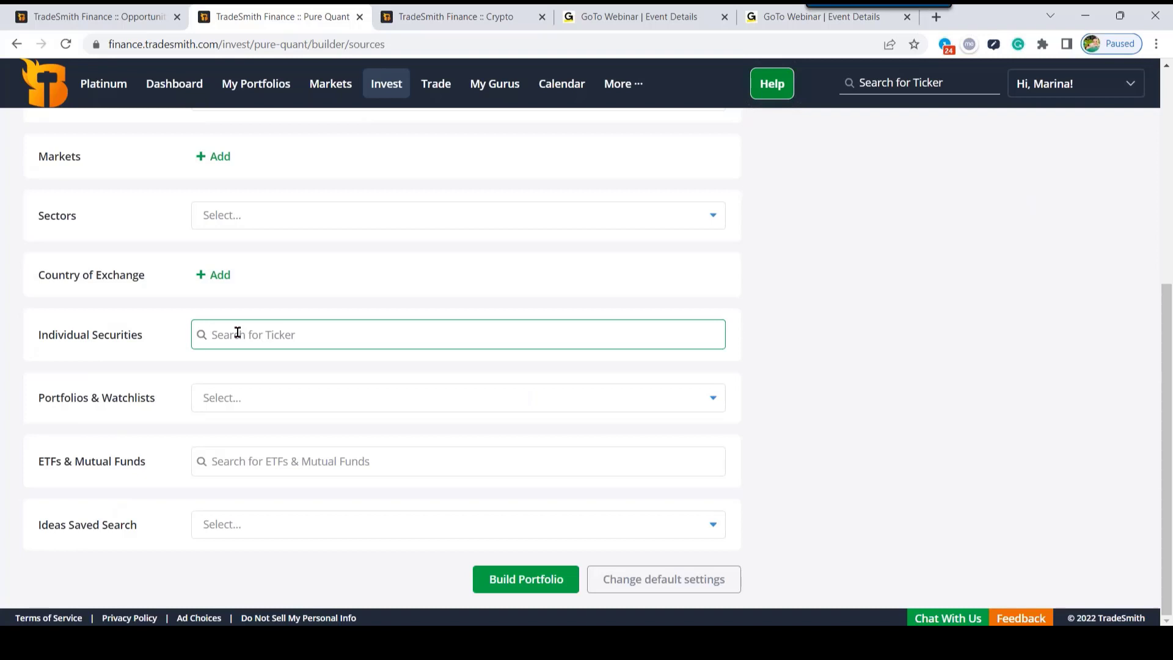
text(ewt)
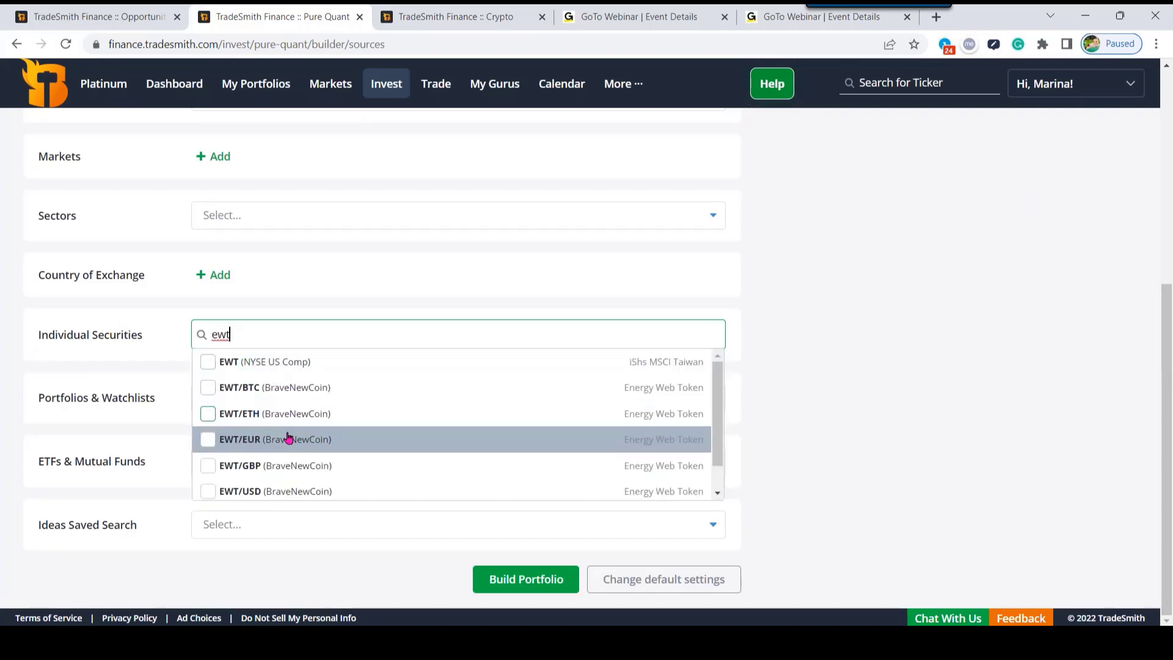
click(208, 492)
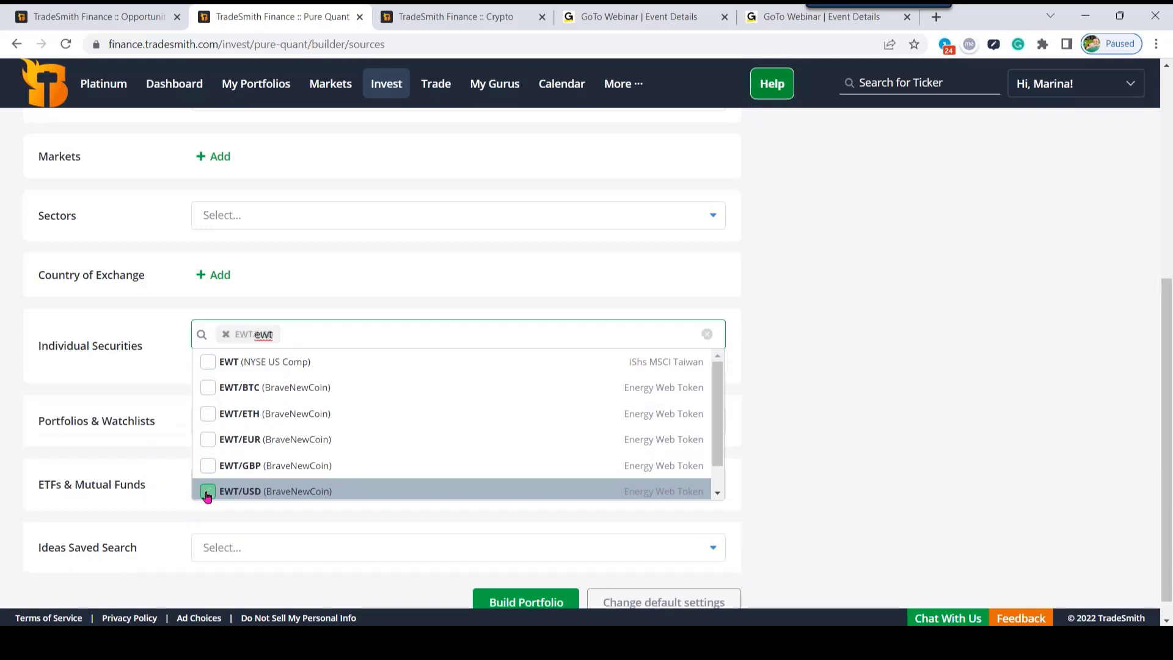
click(327, 307)
Step: Add KYL/USD and TRIBE/USD to the portfolio's Individual Securities
click(329, 331)
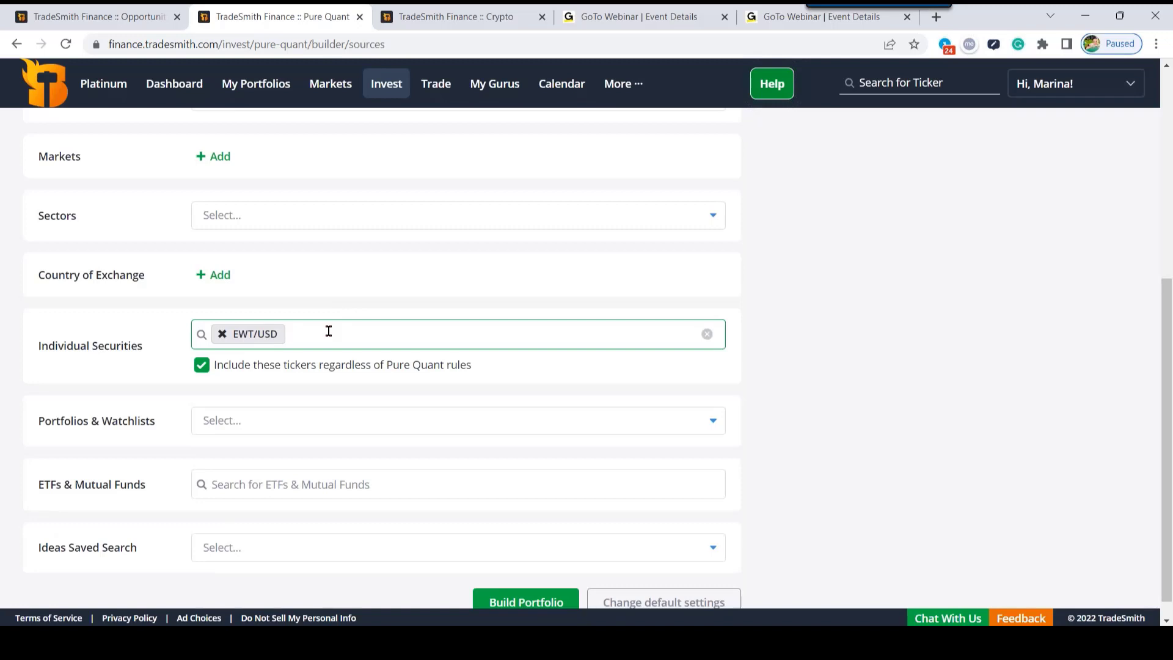
text(kyl)
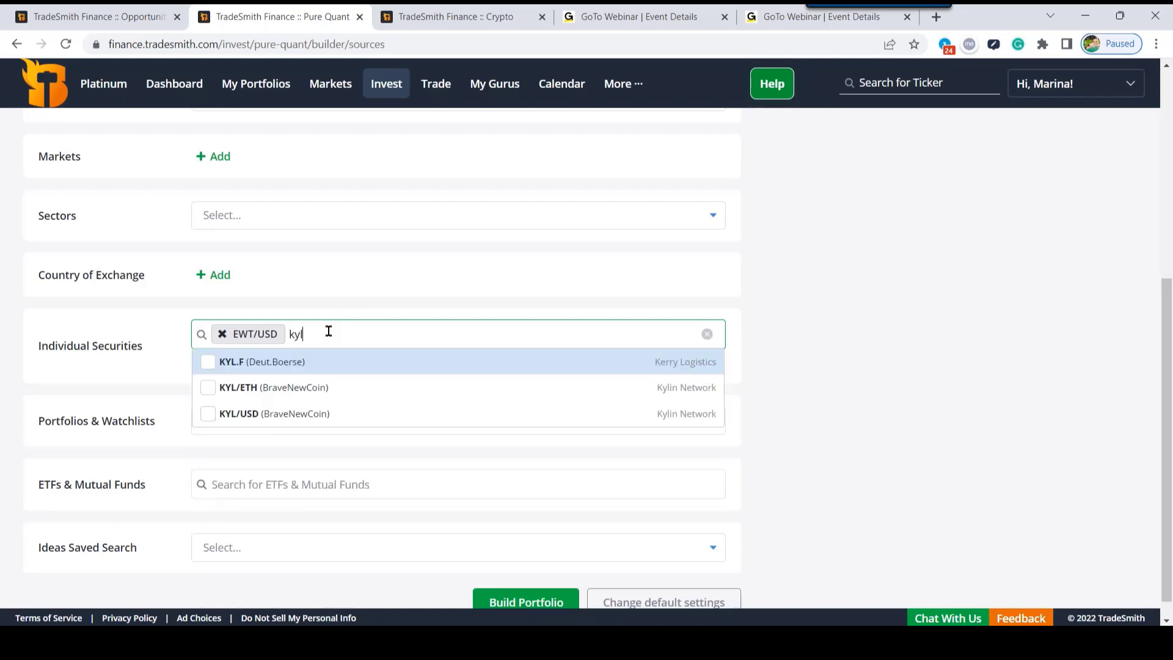
click(208, 413)
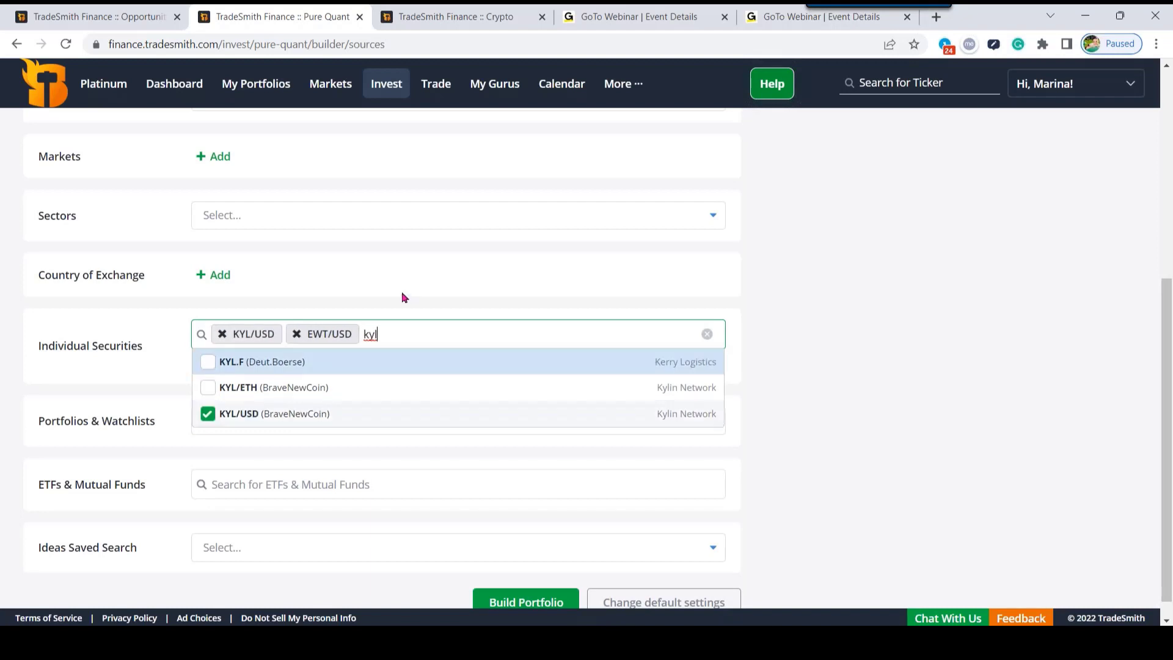
click(403, 295)
click(398, 327)
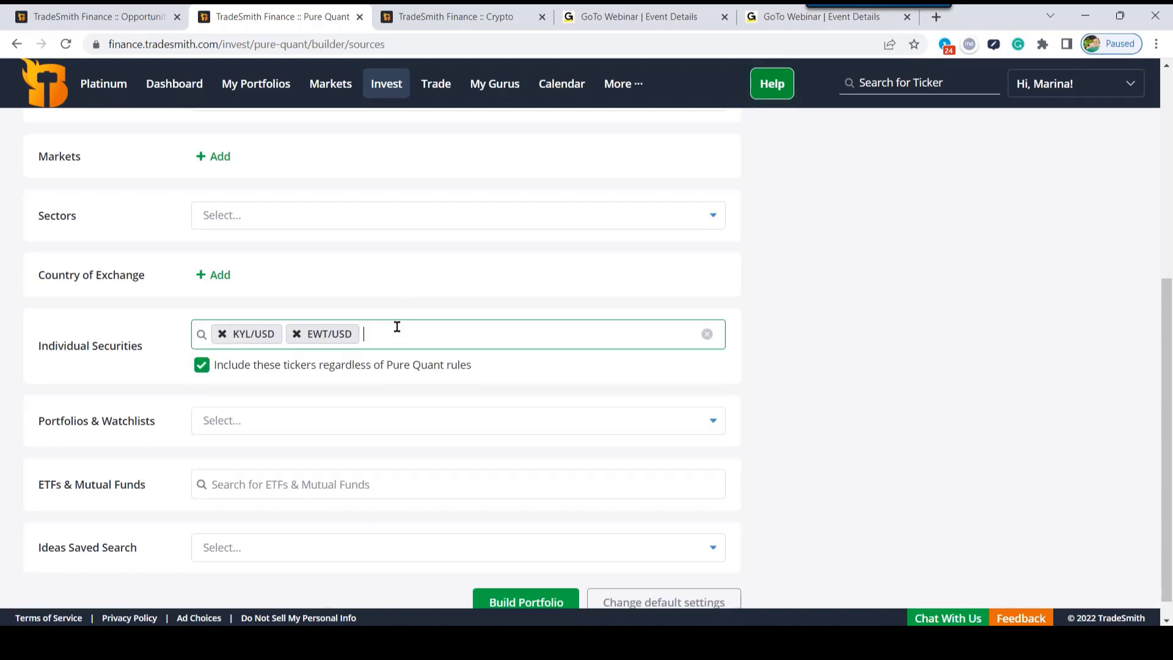
text(tribe)
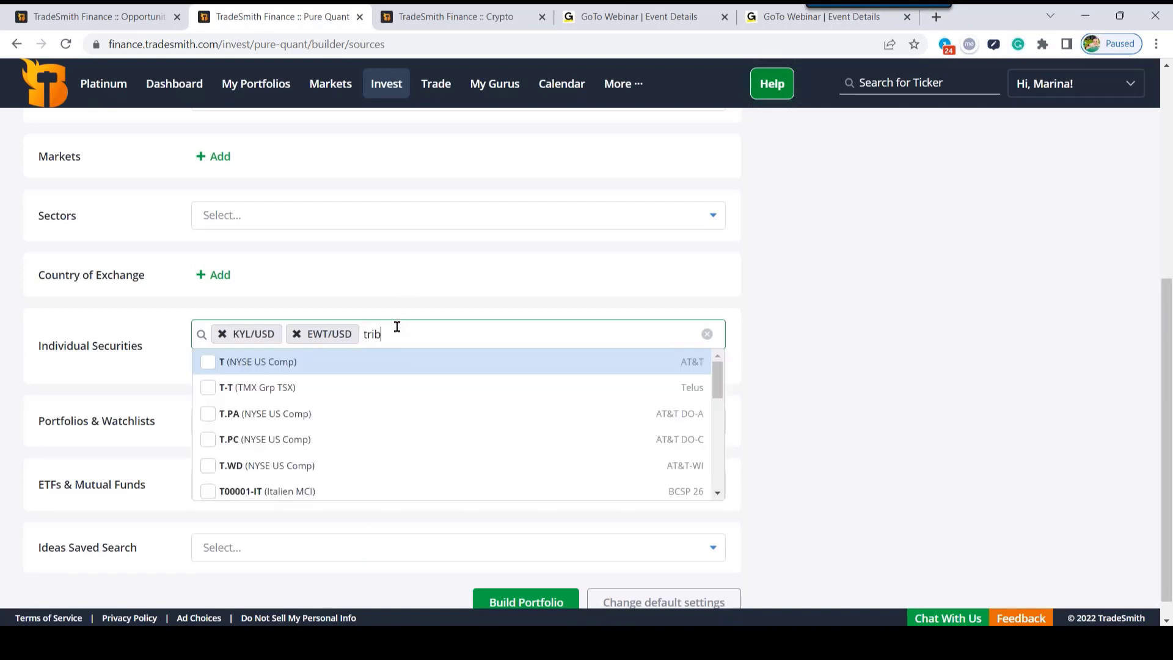
click(208, 439)
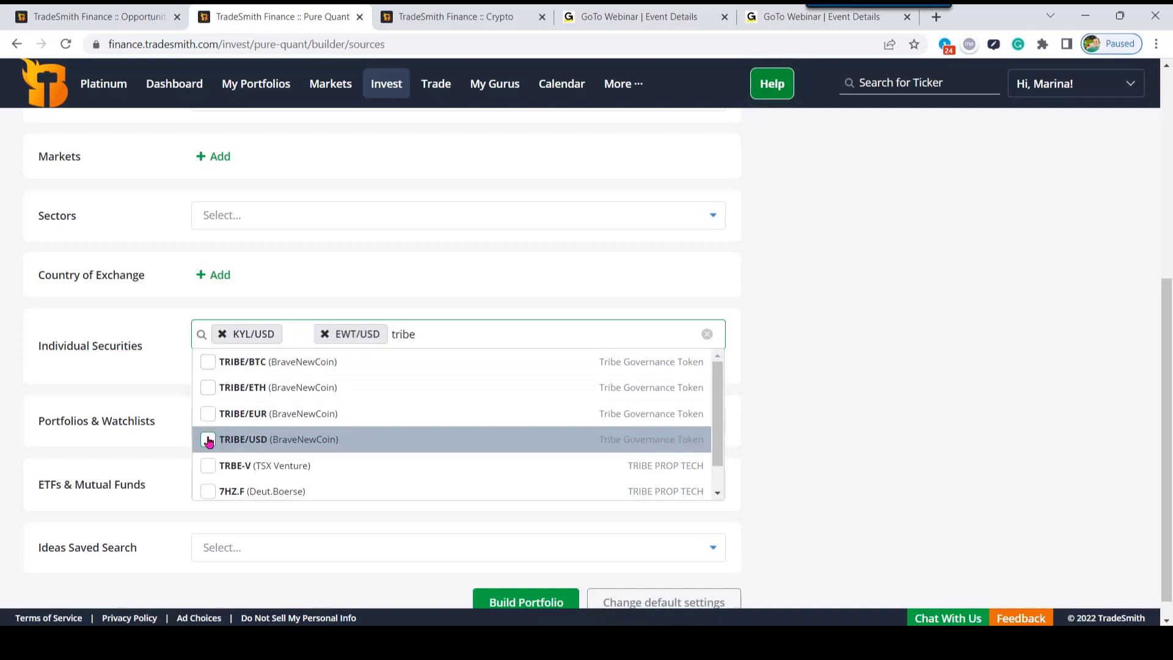
click(505, 279)
Step: Add RAD/USD and LDO/USD to the portfolio's Individual Securities
click(490, 327)
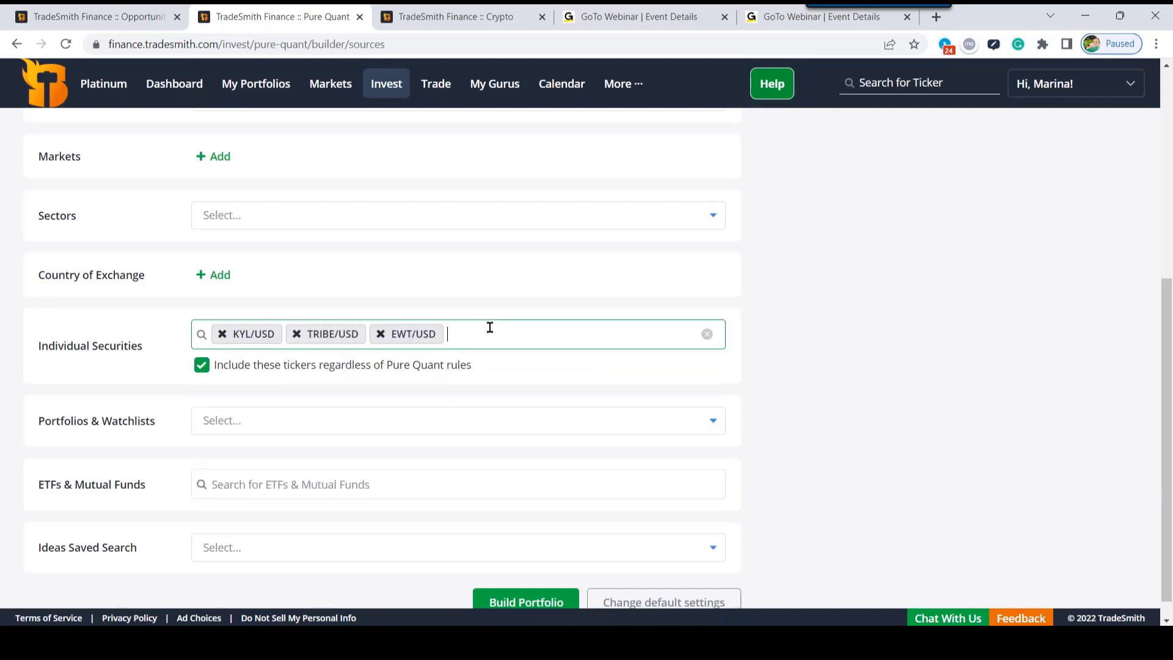
text(rad)
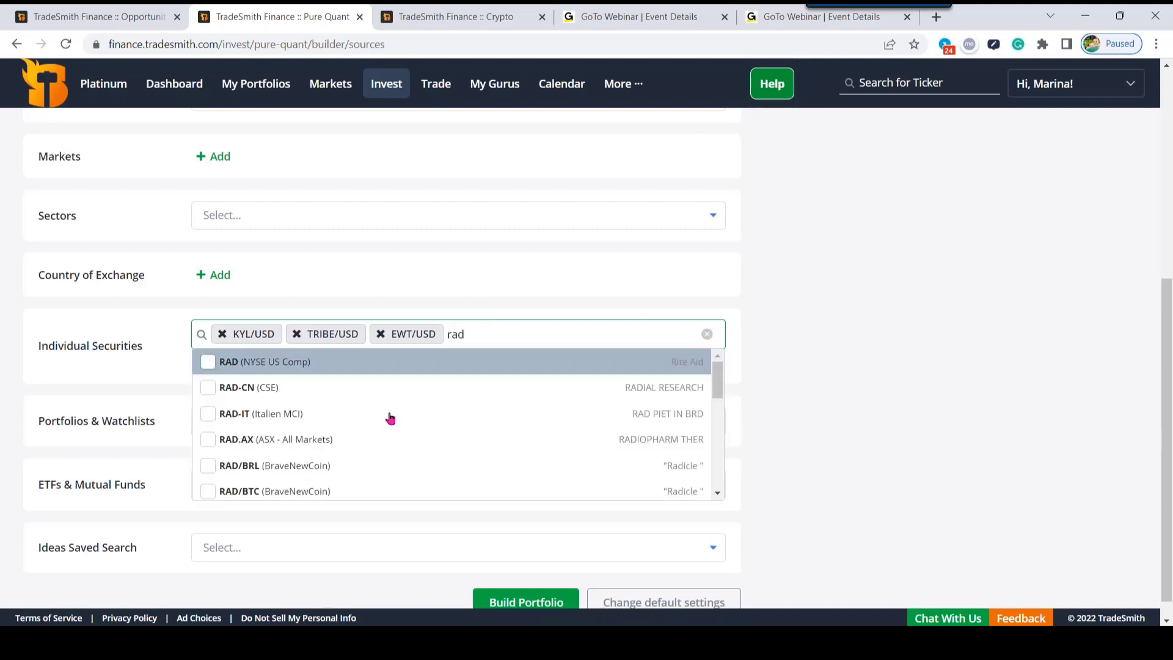
scroll(334, 448, down, 3)
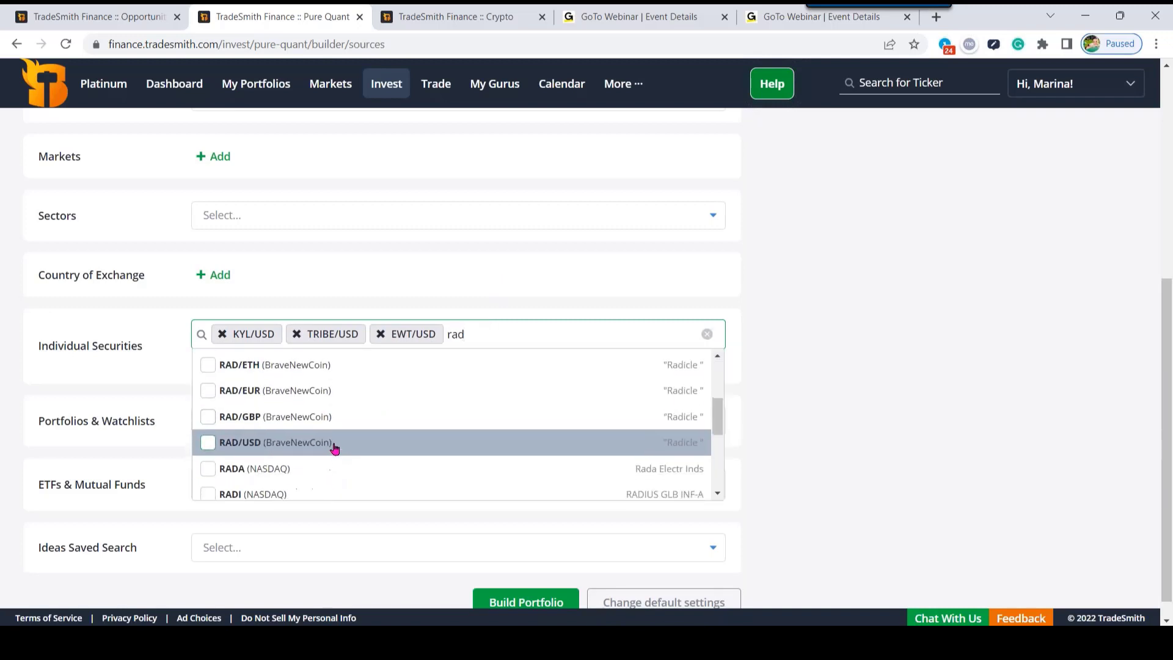
click(209, 443)
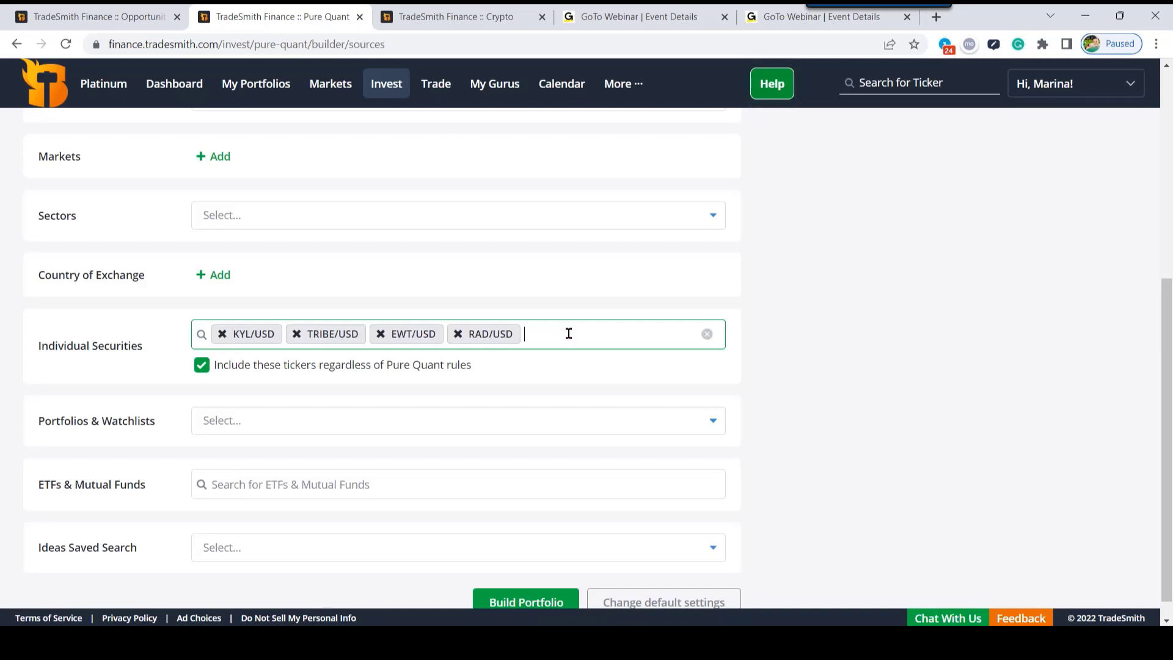
text(ldo)
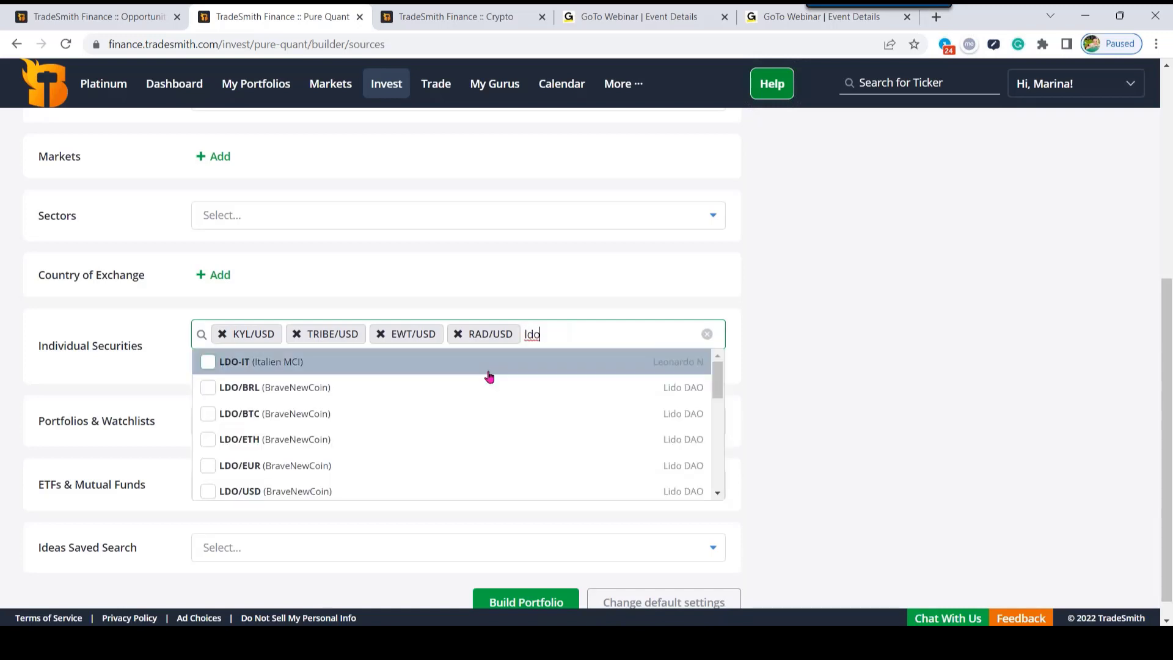
click(208, 492)
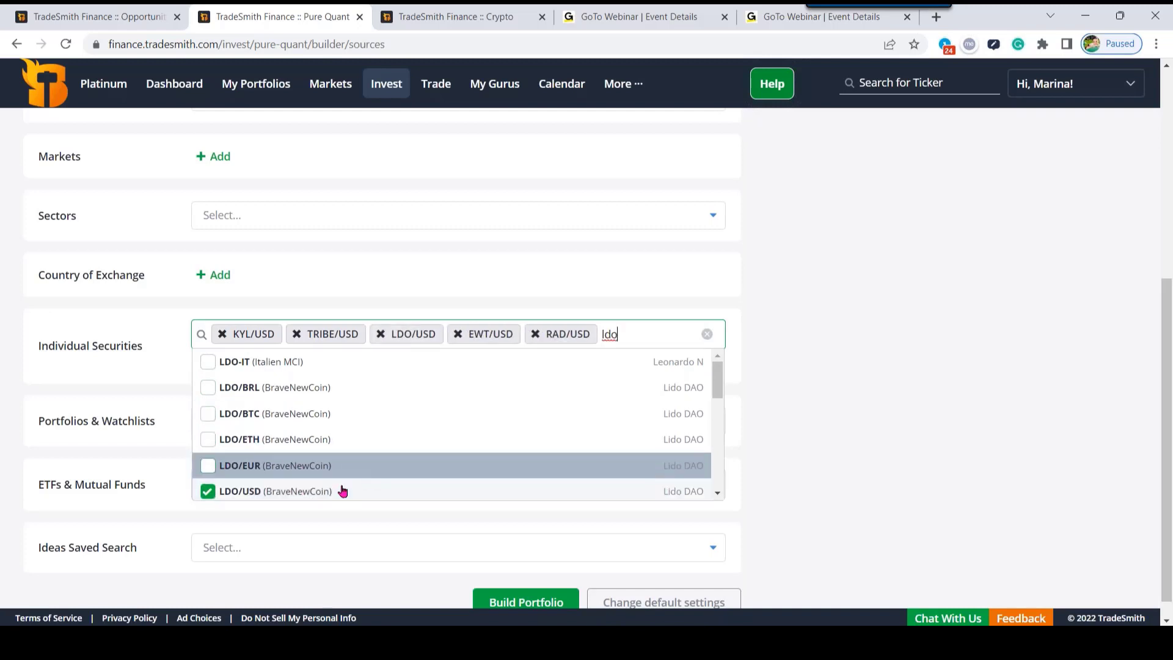
click(820, 322)
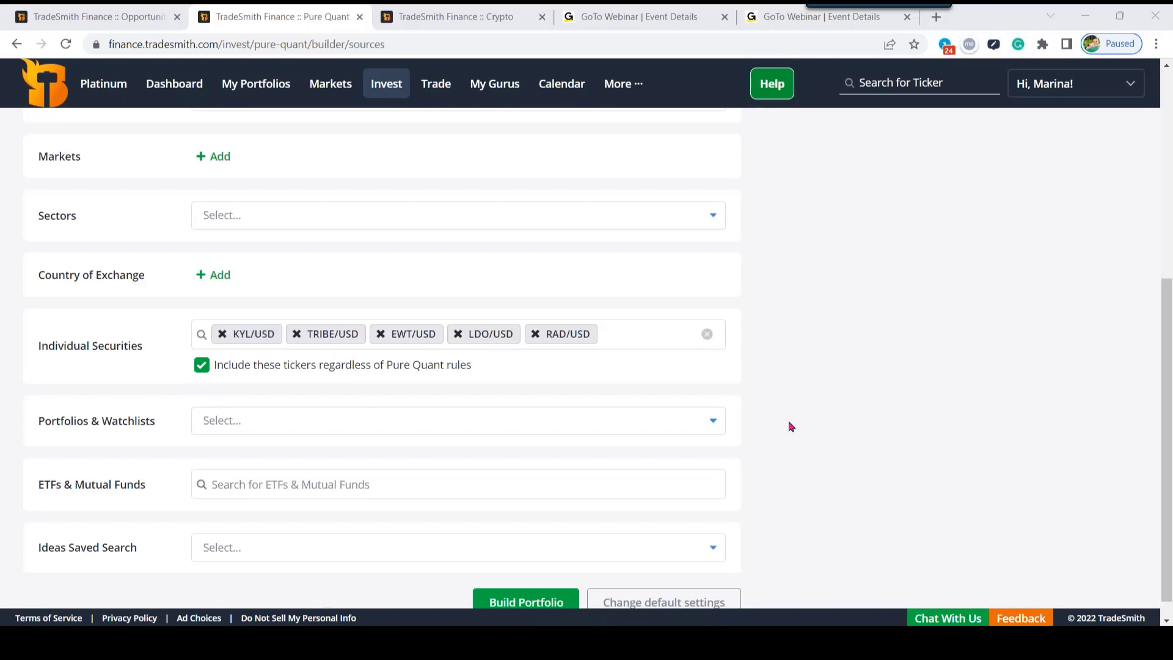
Step: Select All Cryptocurrencies as the TradeSmith Baskets source for the portfolio
drag(1168, 408, 1170, 288)
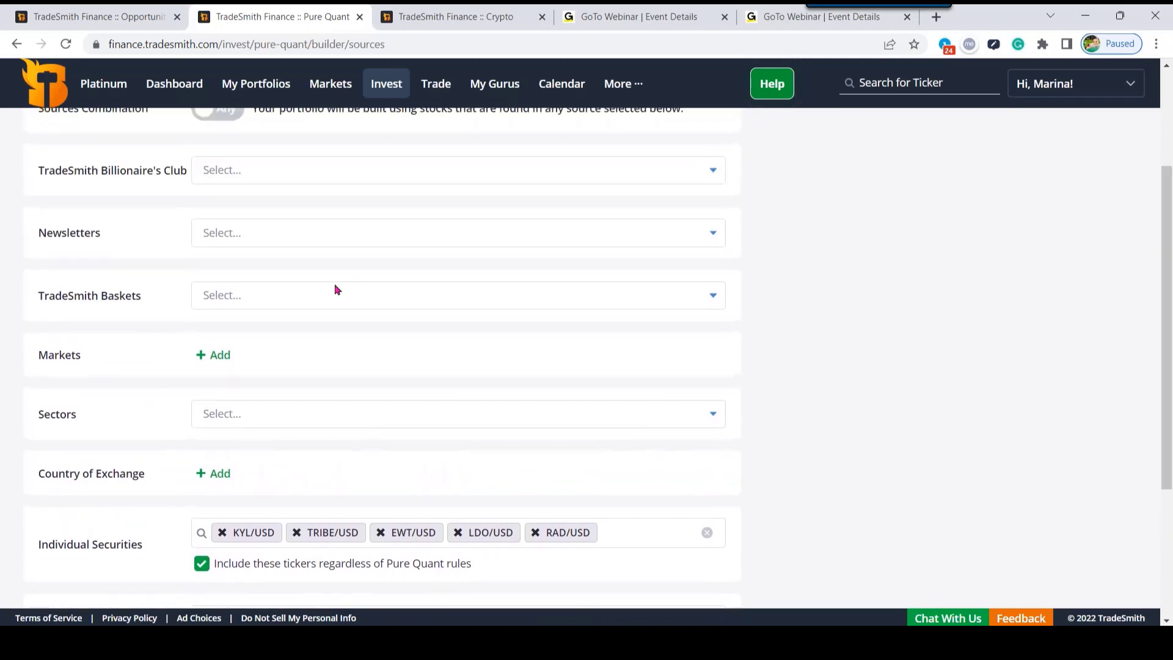
click(319, 298)
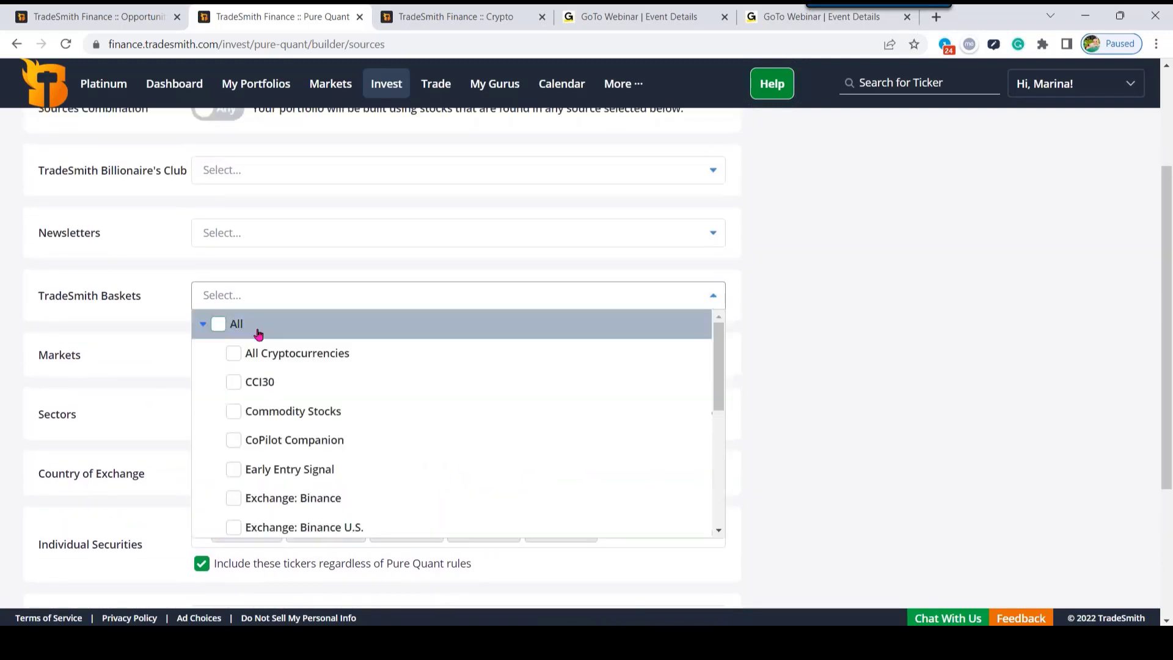
click(233, 354)
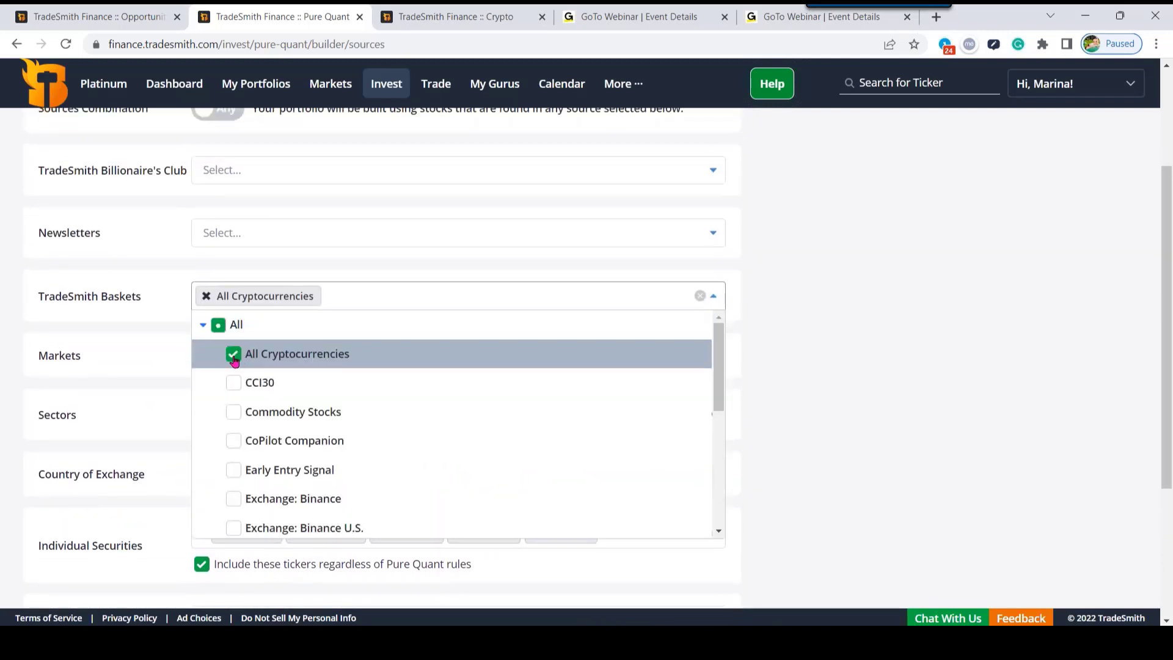
click(949, 381)
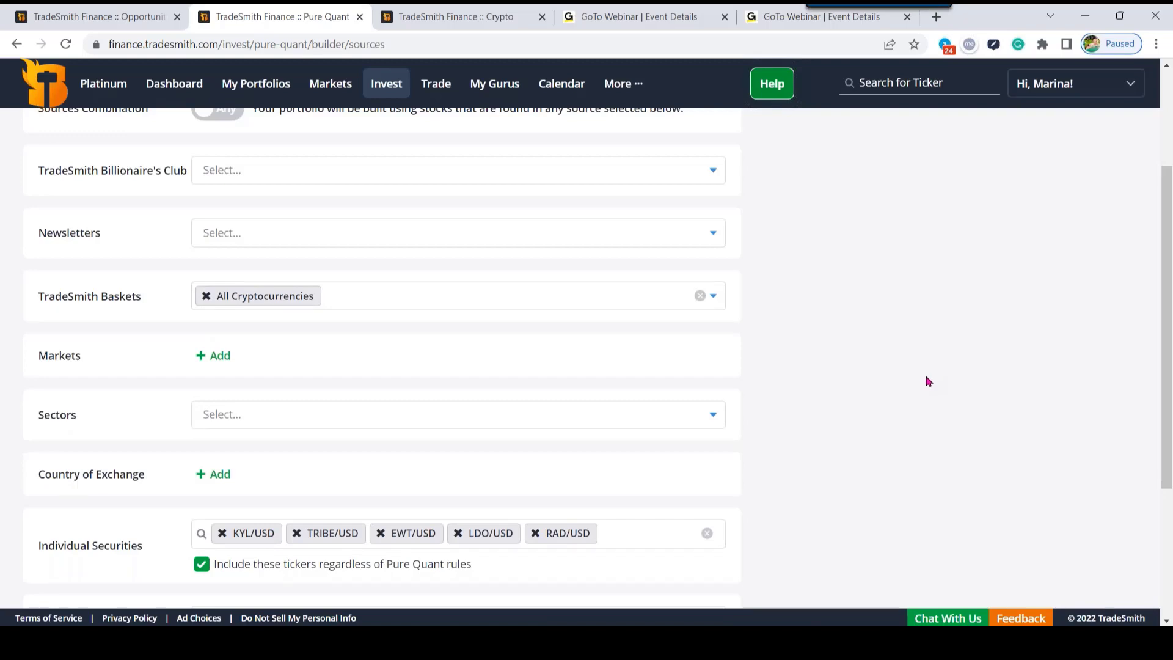
Step: Examine the Individual Securities source, its option to include tickers regardless of Pure Quant rules, and the Ideas Saved Search source
scroll(762, 425, down, 3)
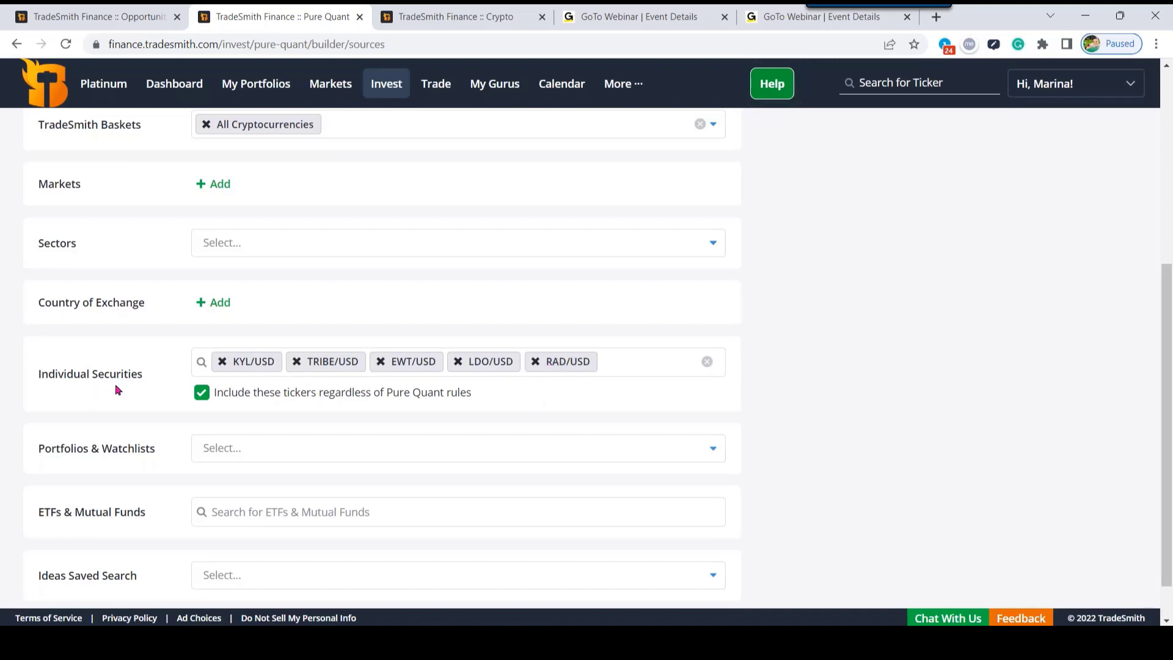
drag(38, 374, 143, 373)
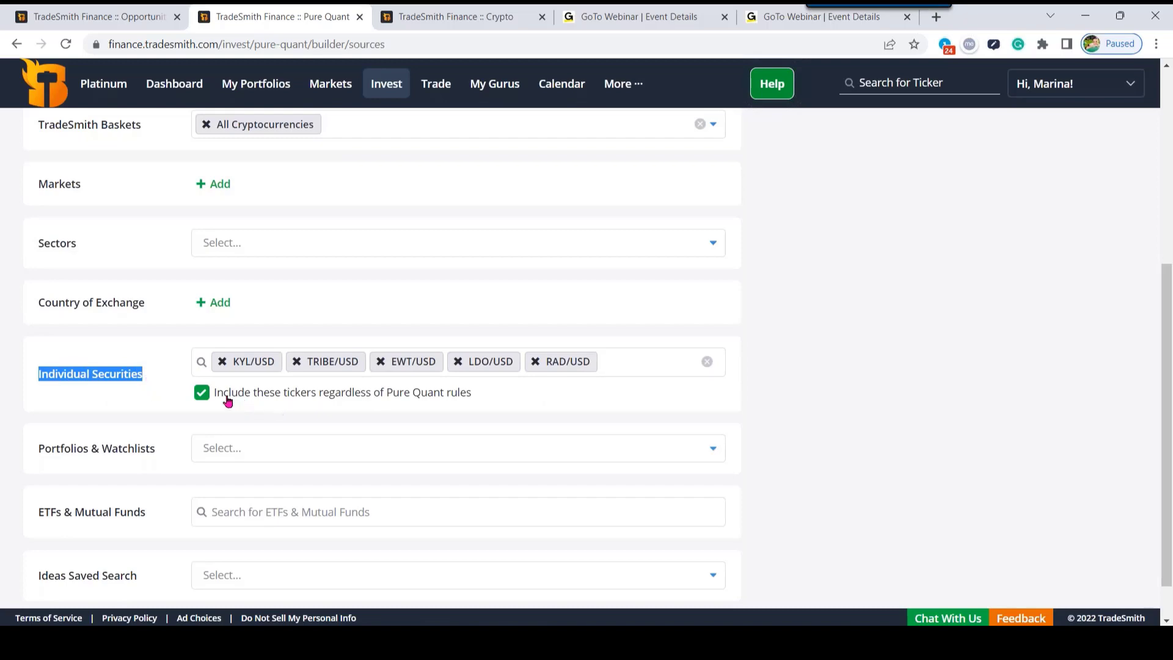
drag(217, 396, 480, 400)
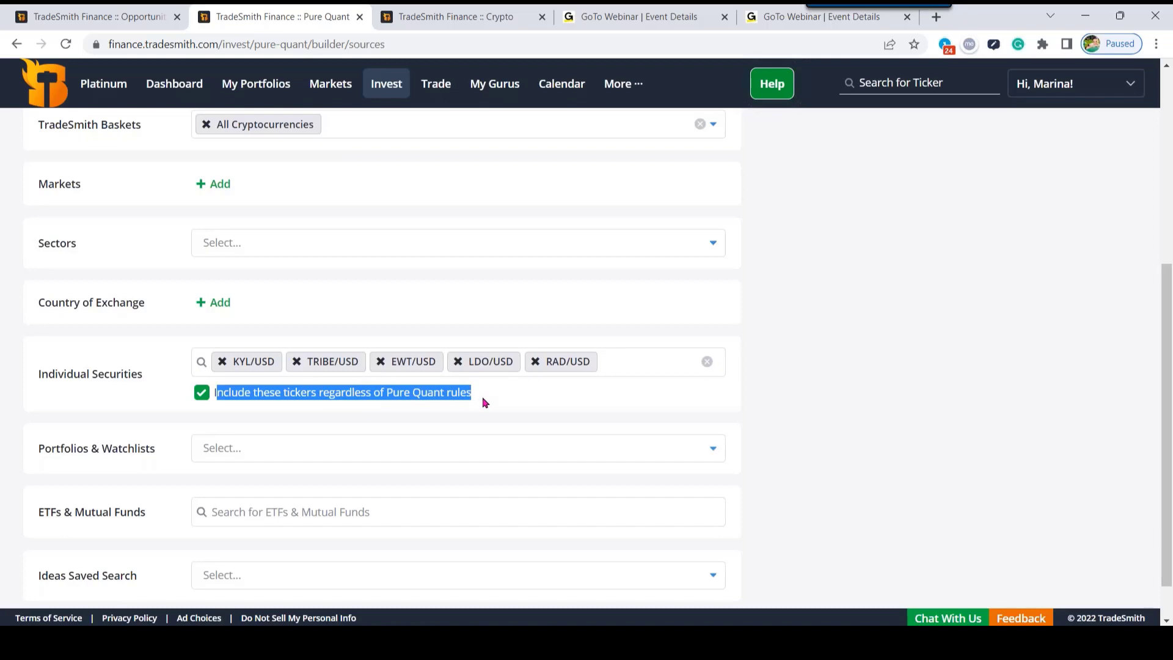
click(485, 402)
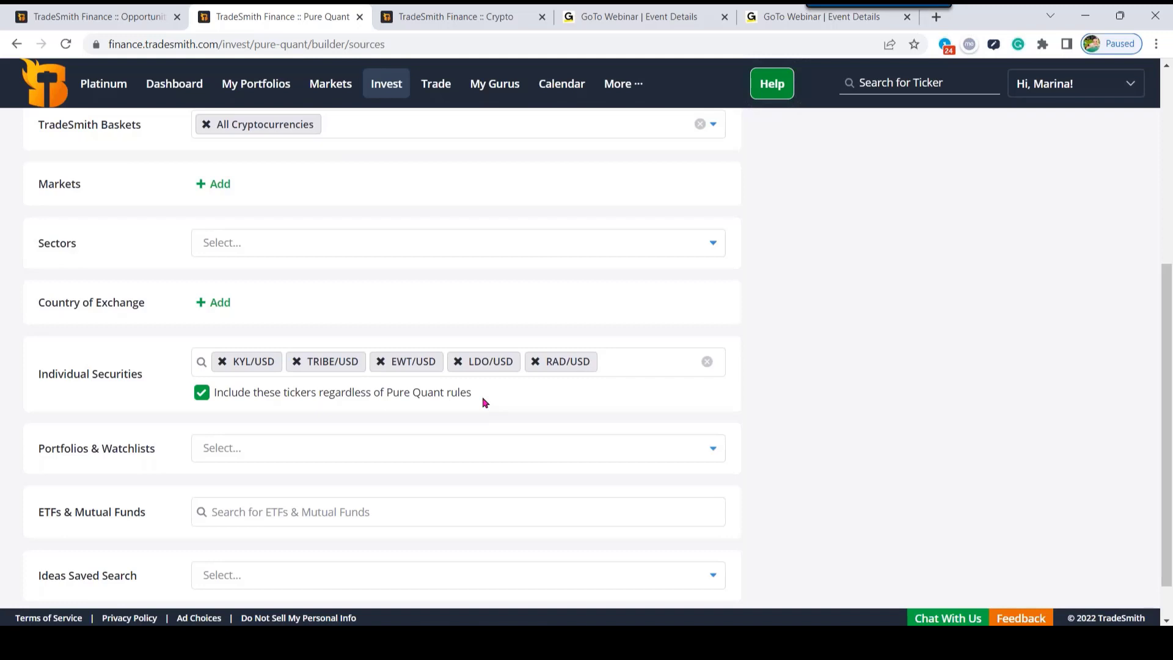
drag(470, 398, 208, 403)
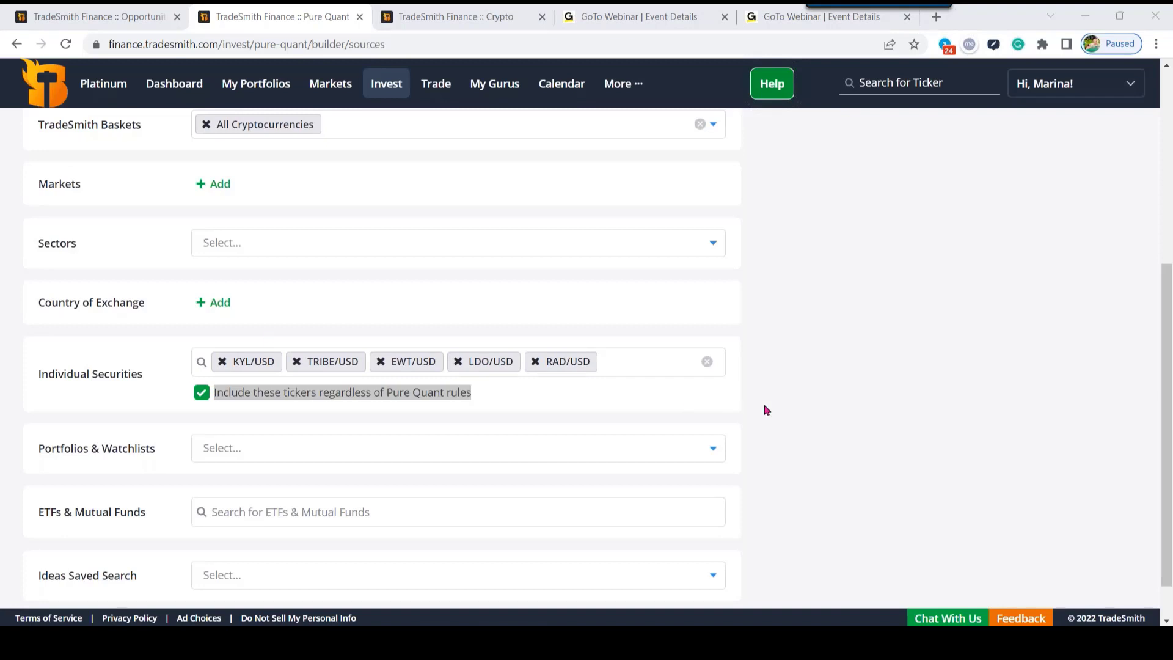
click(874, 409)
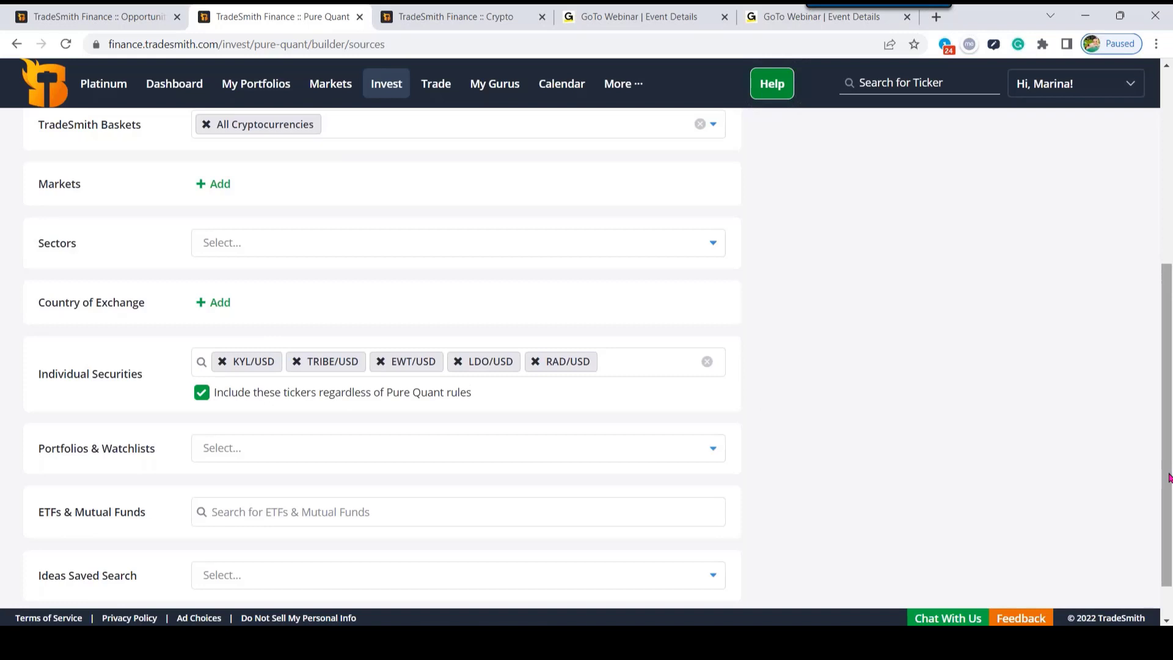
scroll(1169, 478, down, 1)
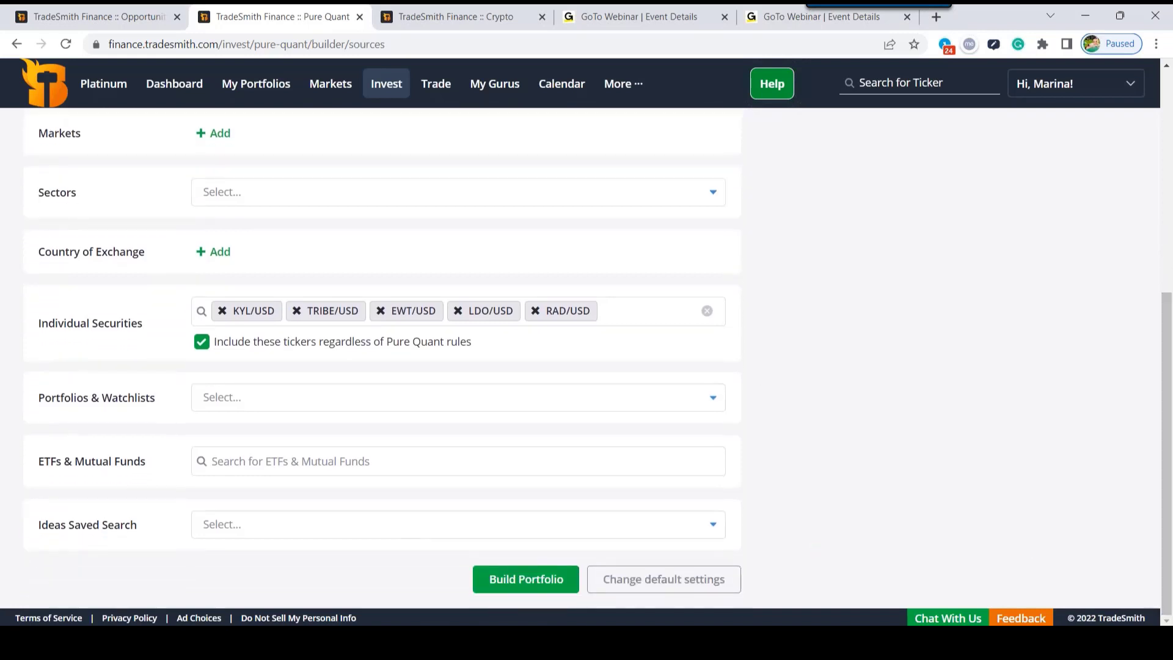
drag(38, 526, 144, 532)
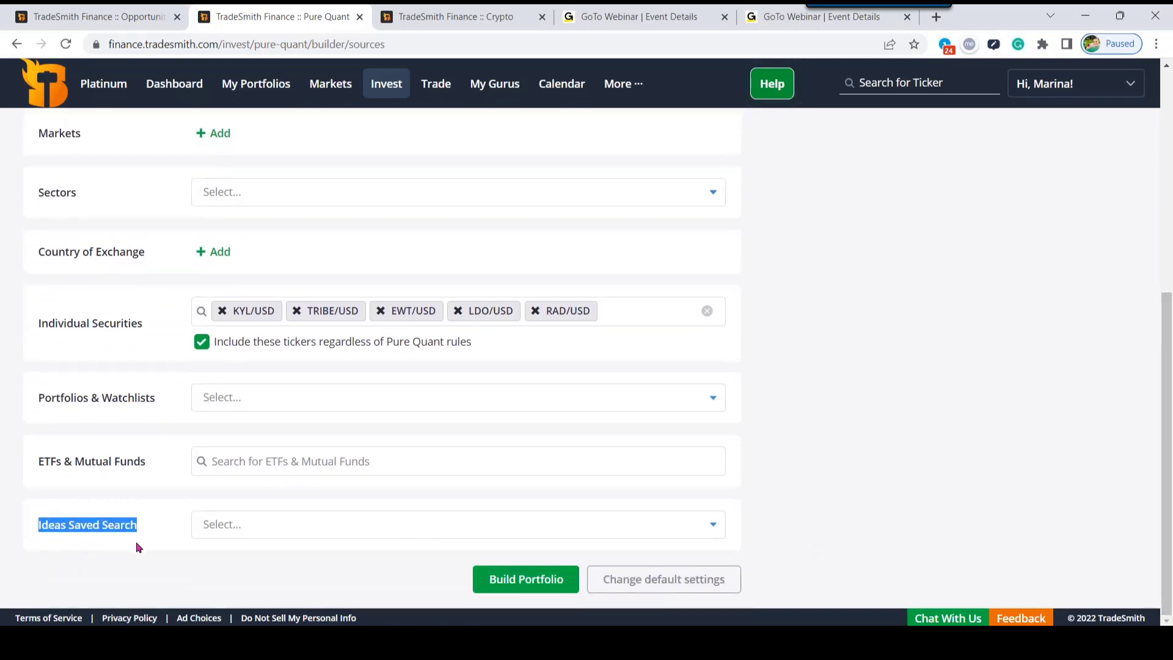
click(136, 543)
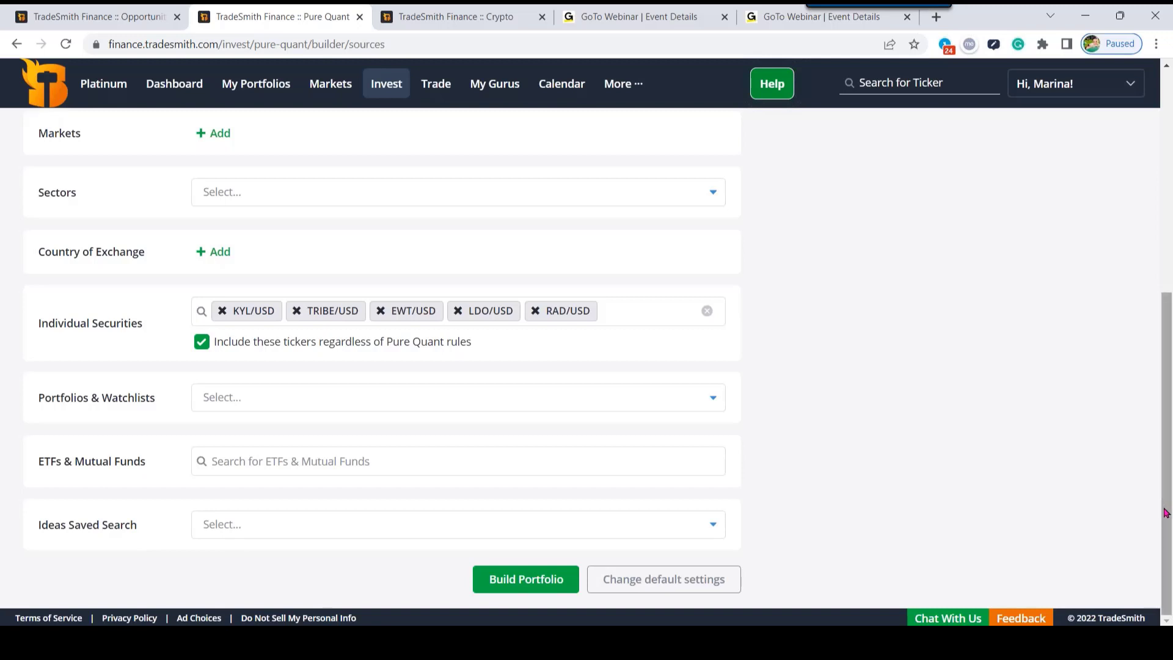
drag(1166, 507, 880, 452)
drag(37, 426, 144, 427)
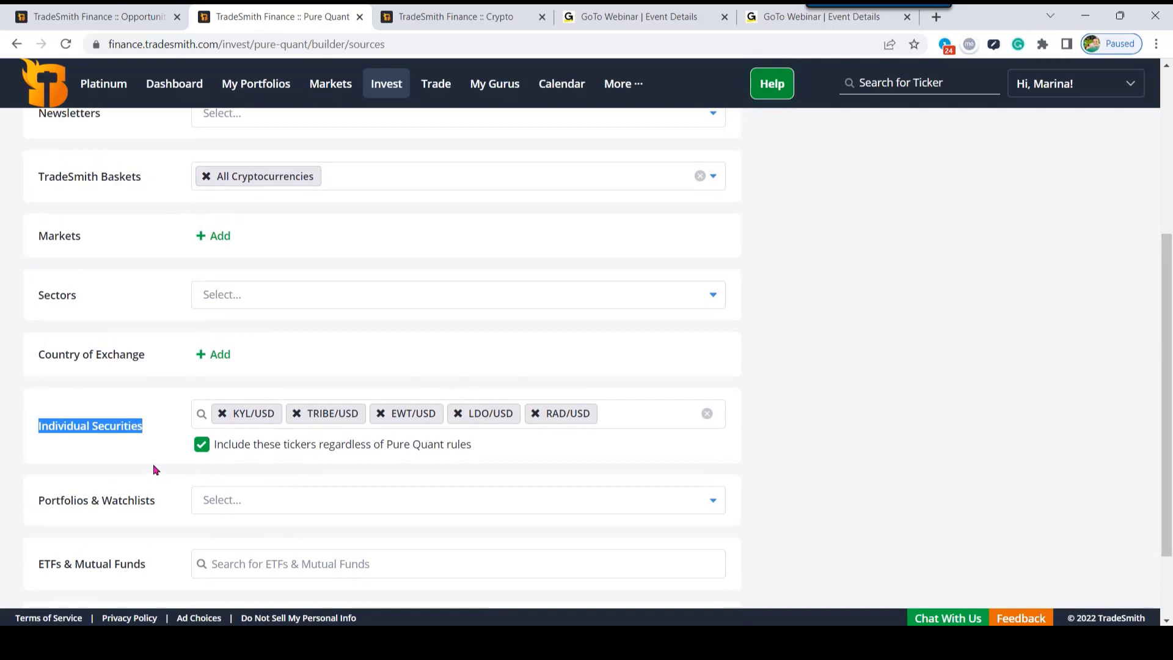
Step: Customize the portfolio with an investment of 5,000 USD and 10 positions, and build it to view its Pure Quant results
click(1167, 440)
drag(1167, 440, 1166, 358)
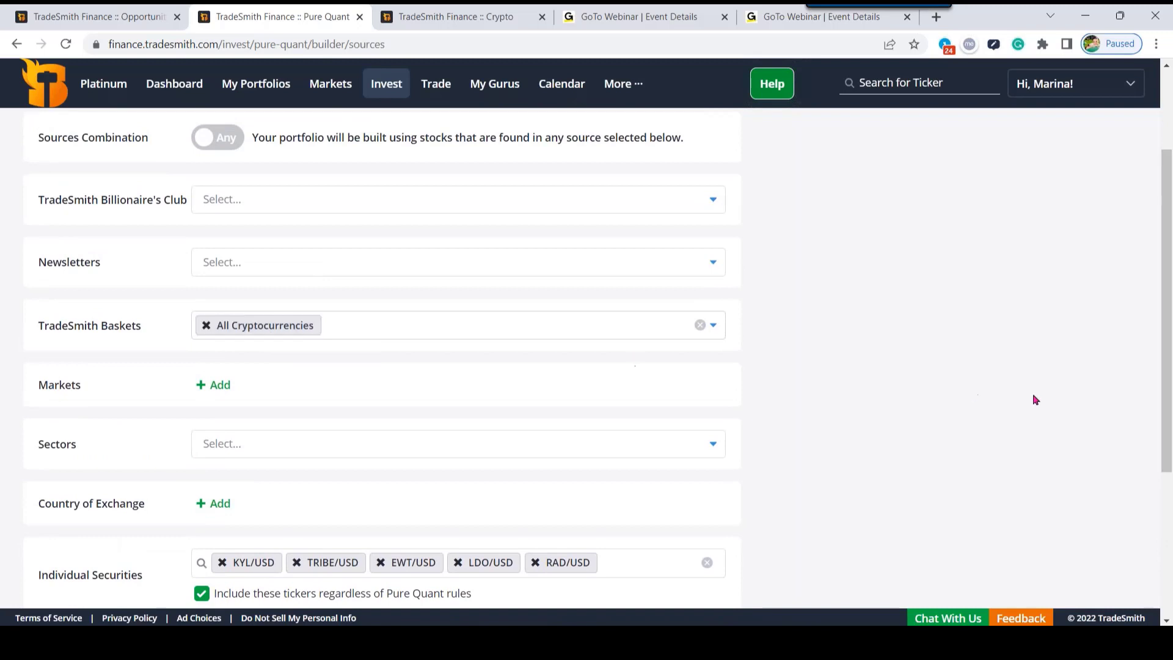
drag(1166, 404, 1167, 334)
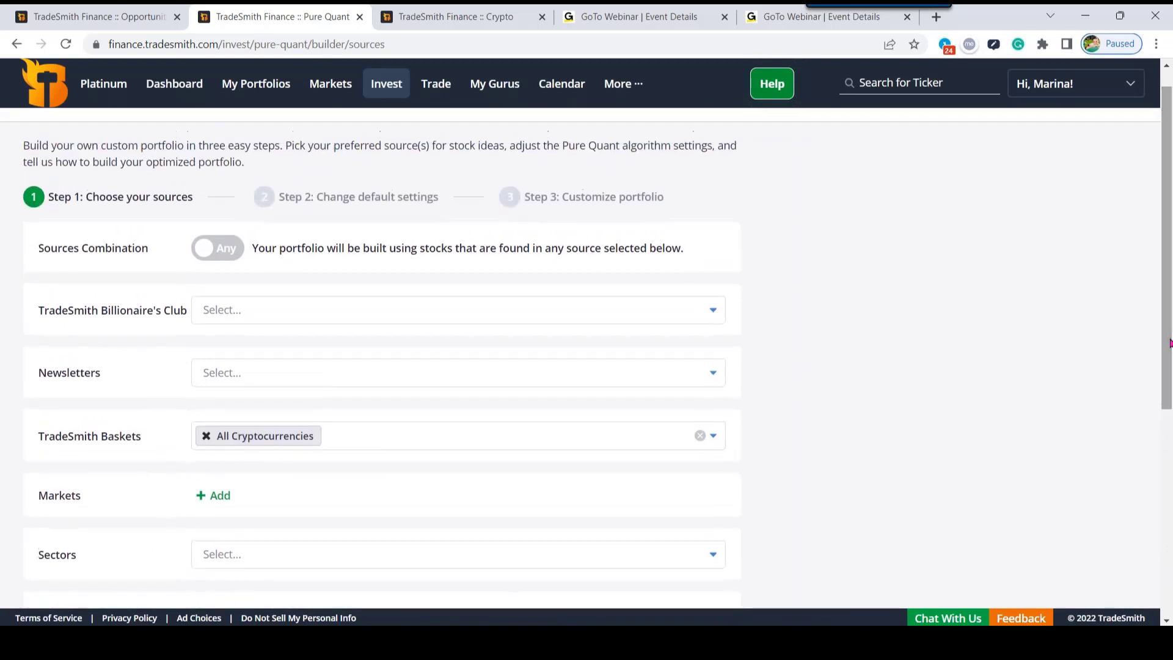
click(608, 205)
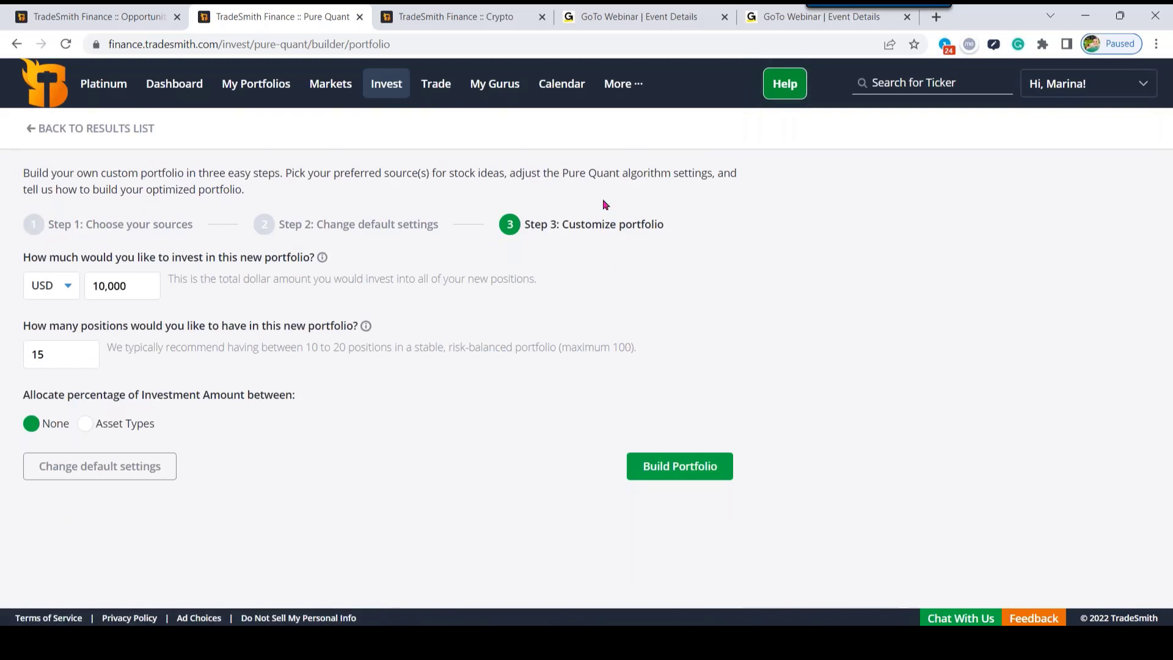
double_click(123, 285)
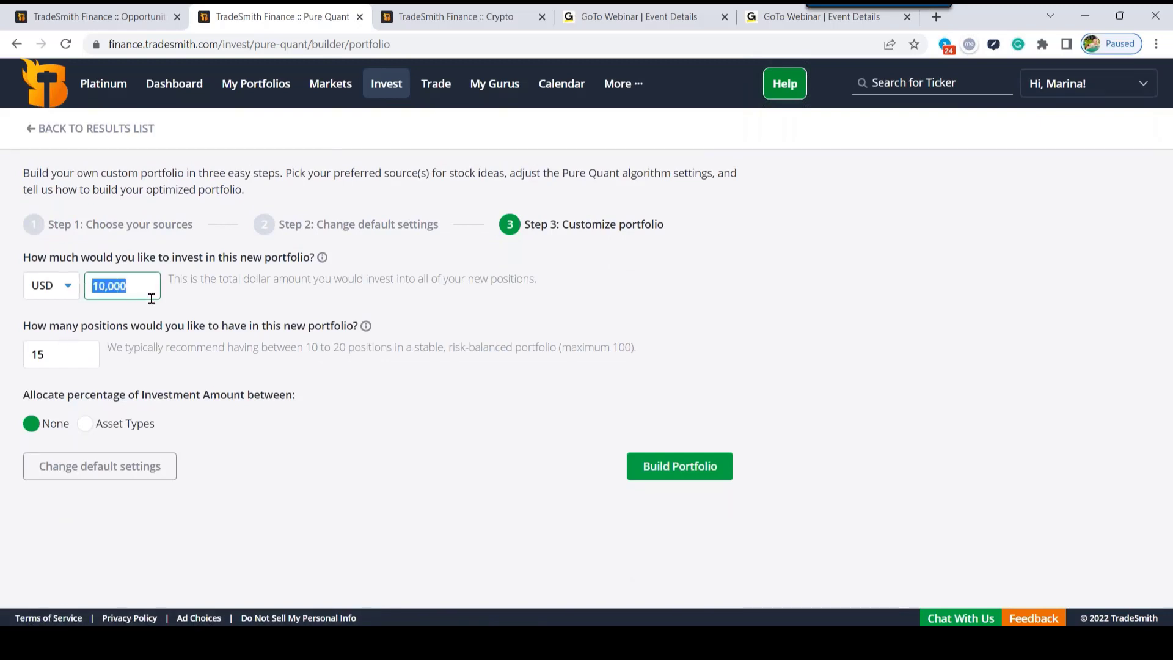
text(5000)
double_click(72, 355)
text(10)
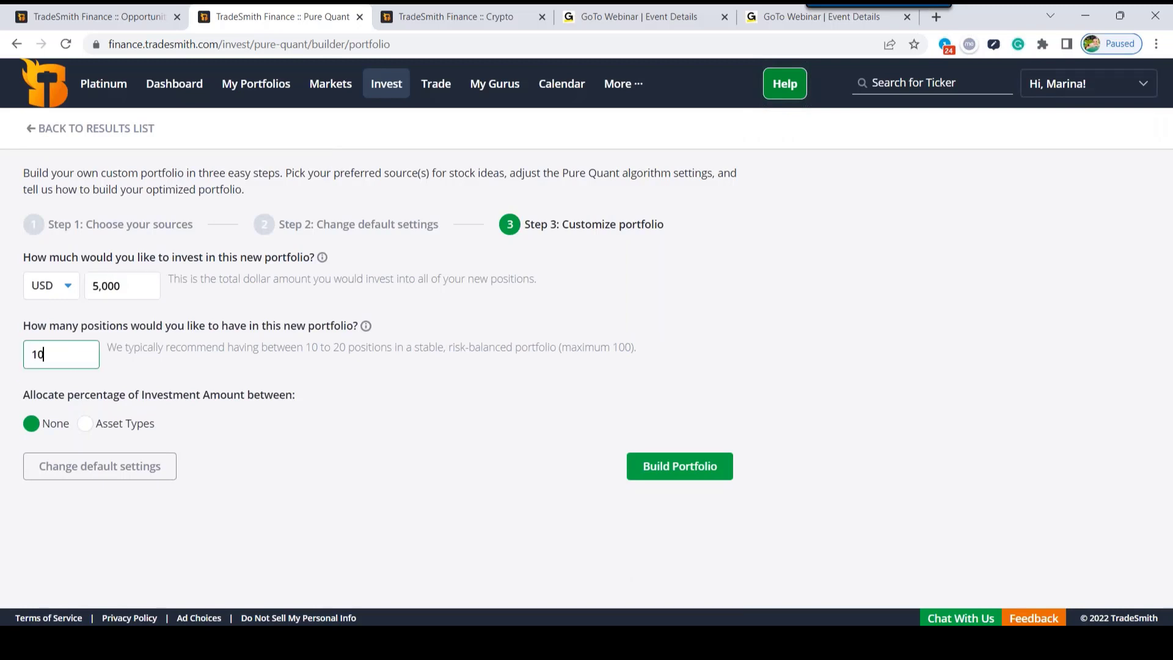
click(669, 475)
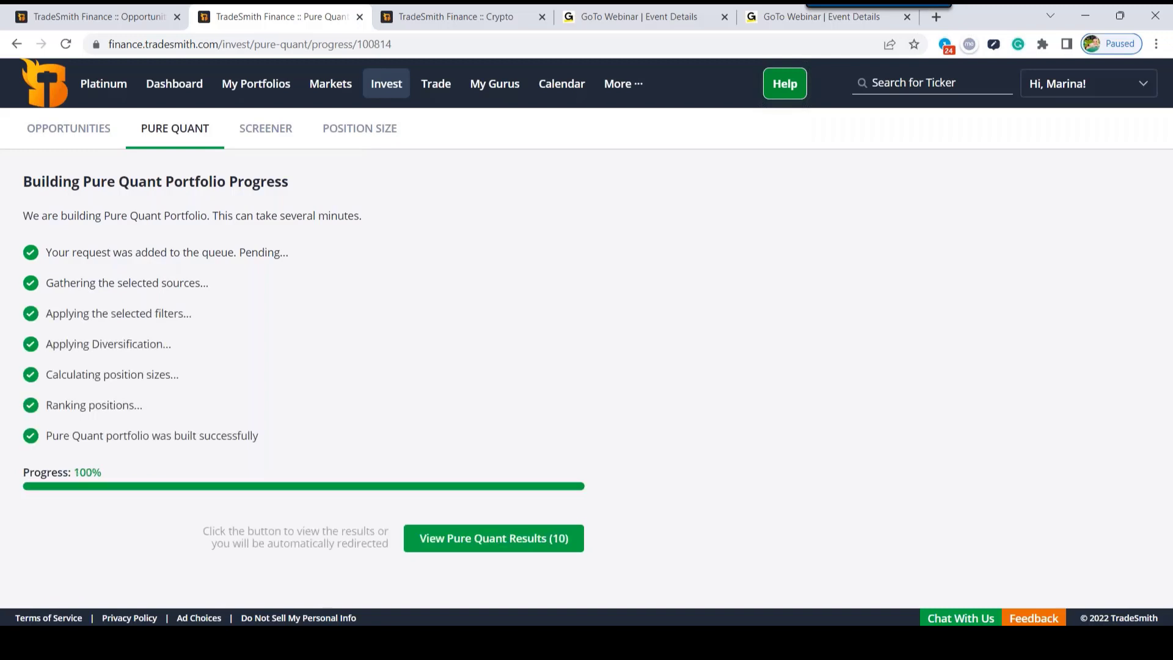
click(512, 545)
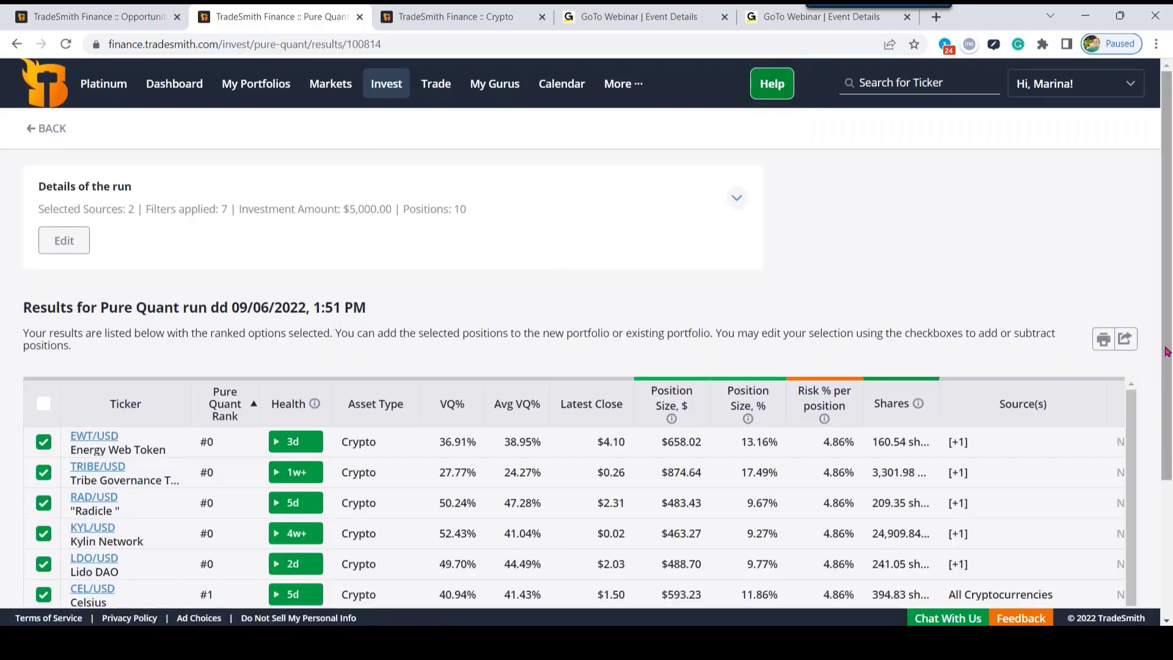
Step: Review the ranked positions and their sources in the new Pure Quant results, and check the Crypto Market Outlook
drag(1169, 352, 1171, 469)
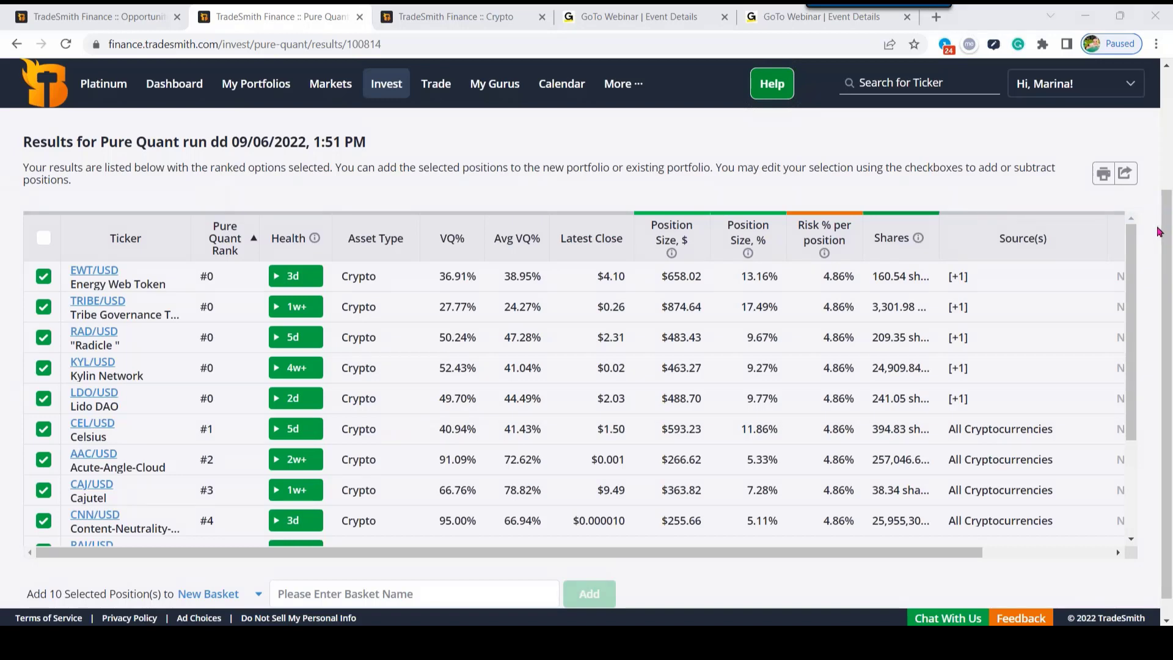
mouse_move(1131, 267)
mouse_down()
mouse_move(1126, 382)
mouse_move(1127, 276)
mouse_up()
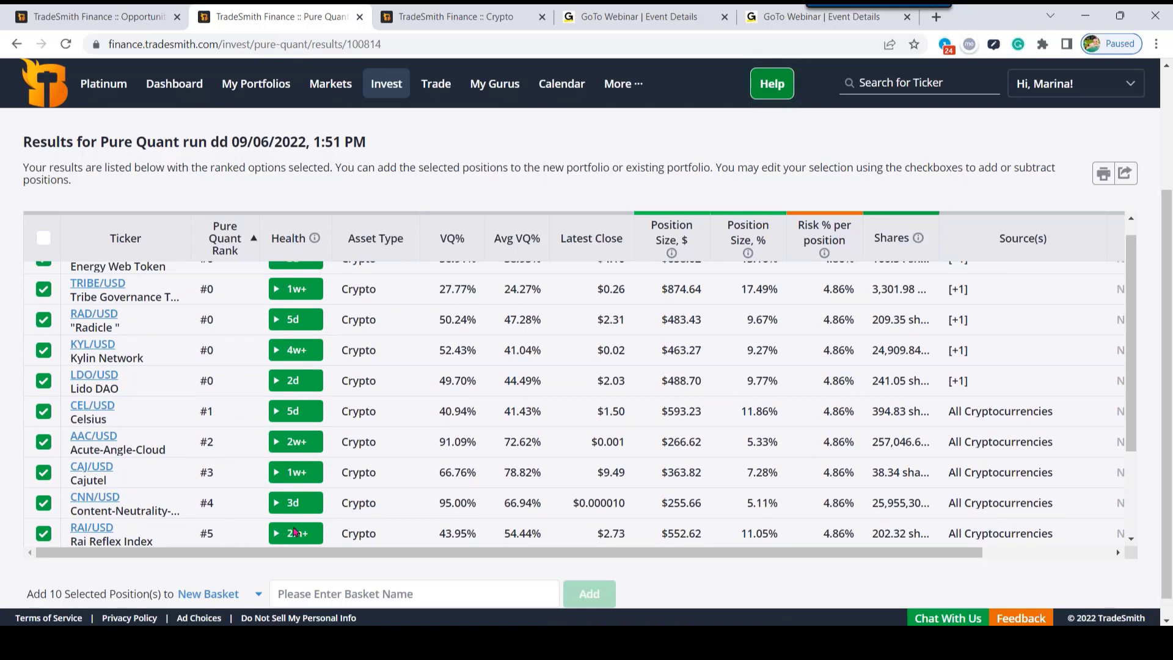
drag(1131, 387, 1131, 370)
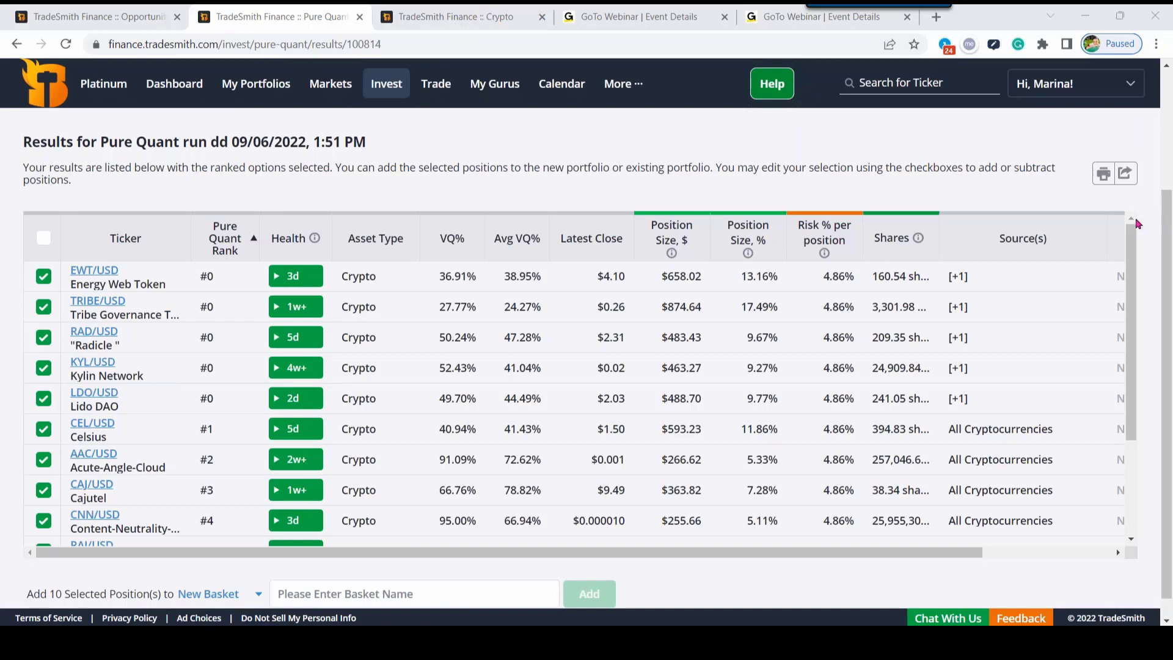
click(464, 17)
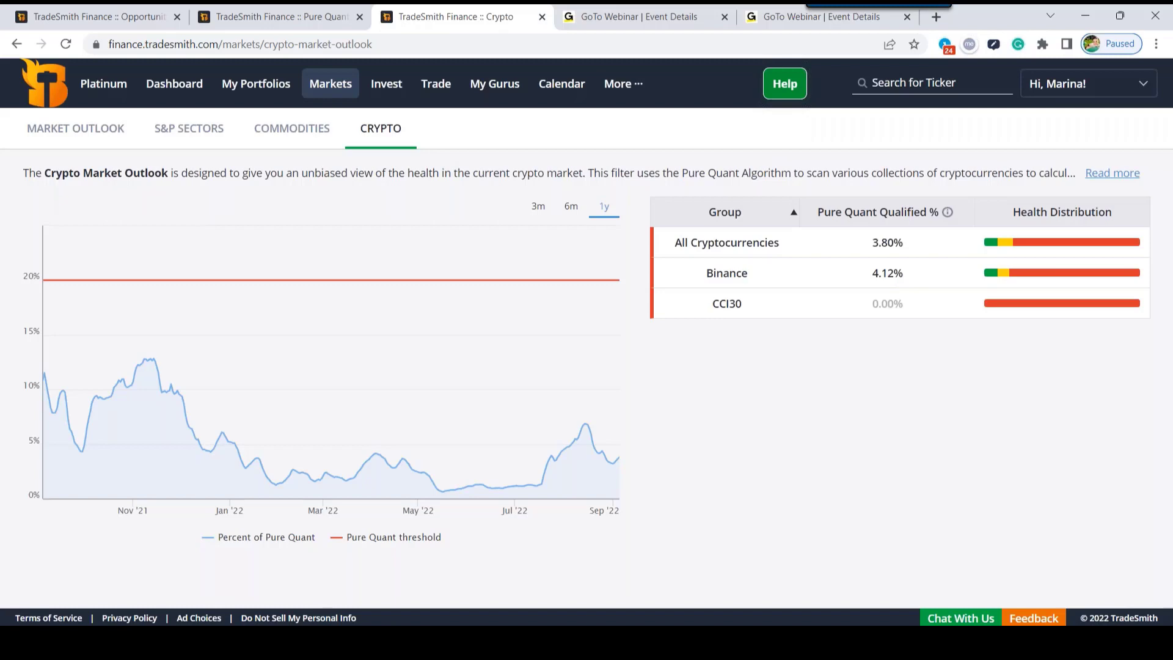
click(258, 17)
Step: Return to the list of Pure Quant runs and start another new Pure Quant portfolio
scroll(205, 201, up, 3)
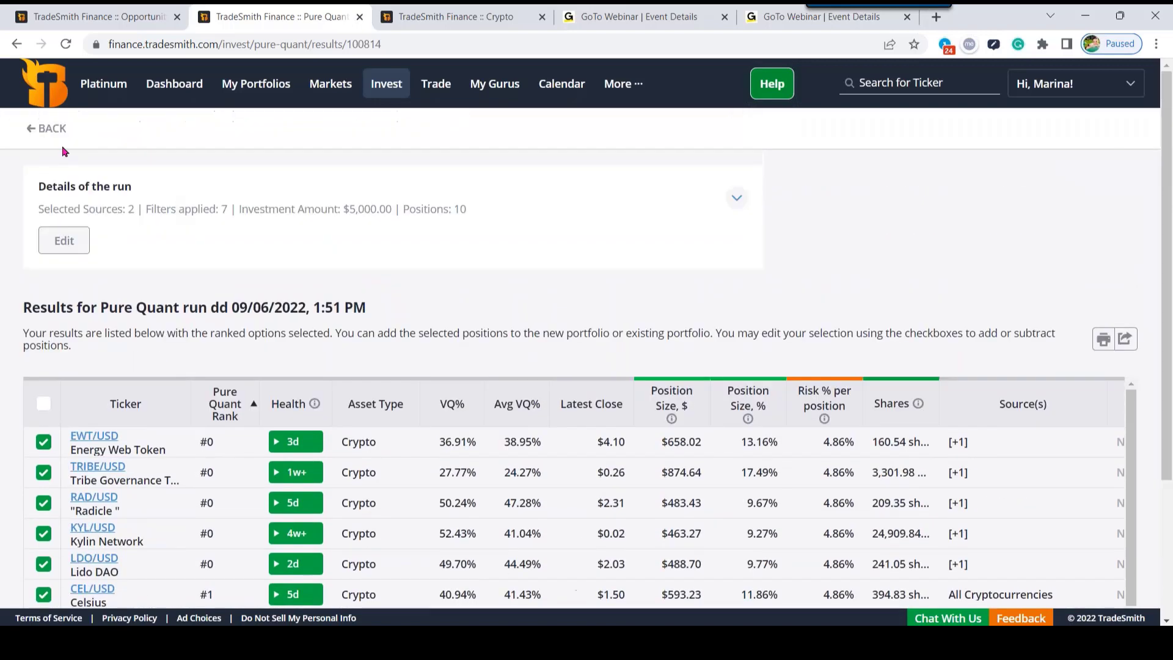
click(48, 126)
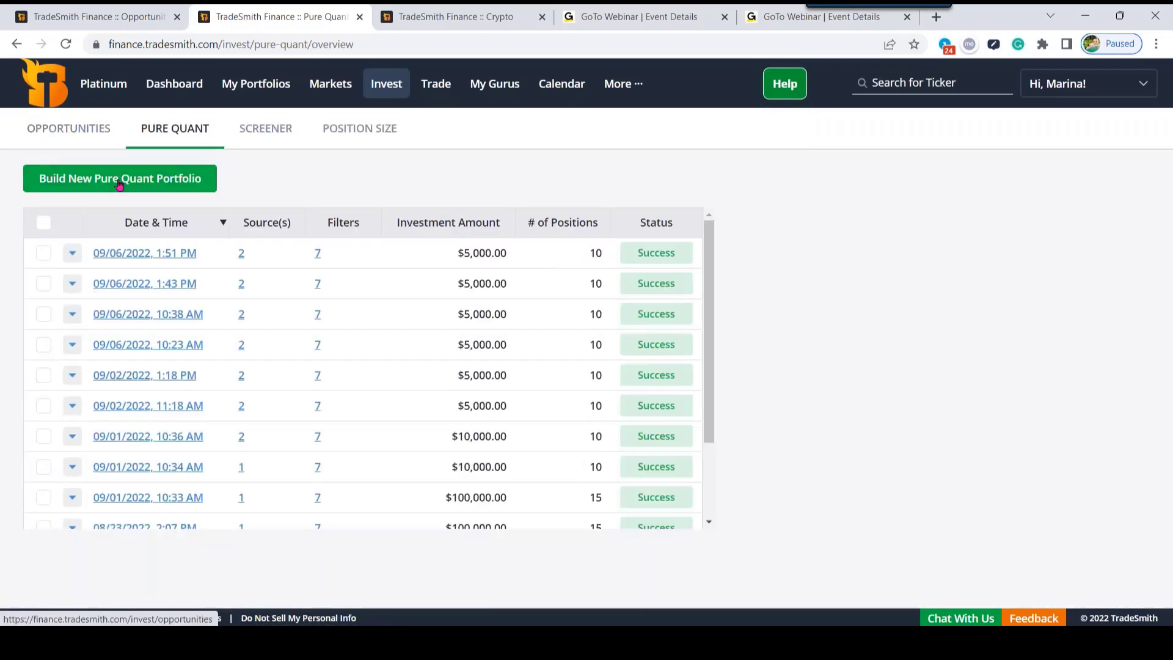
click(116, 177)
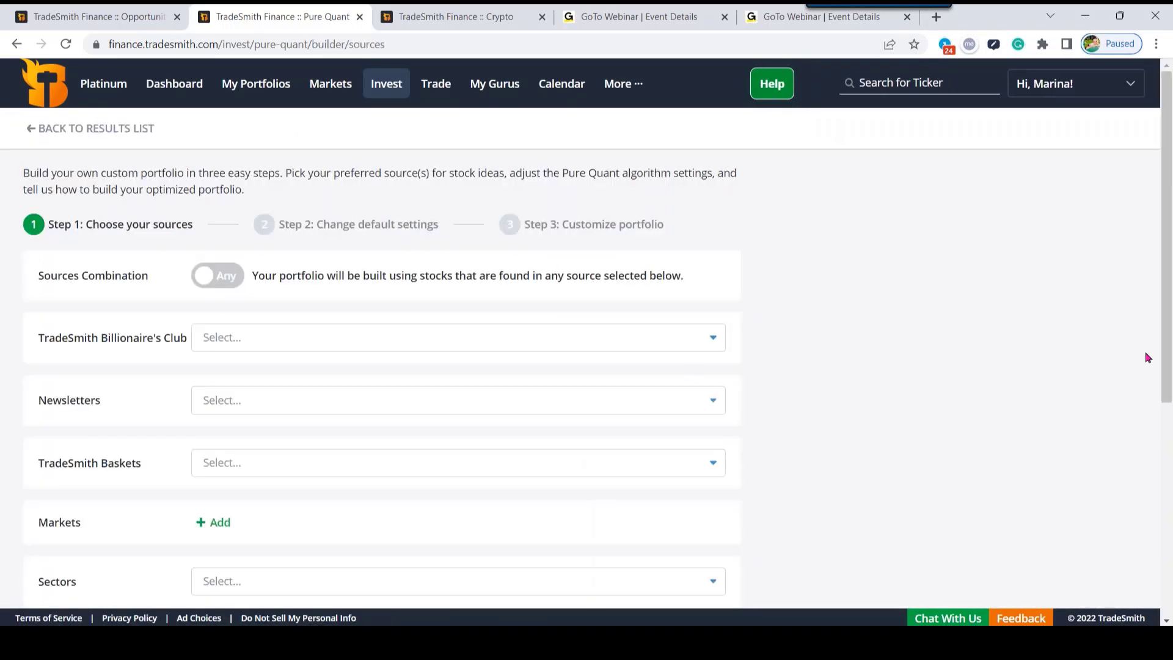
Step: Choose Crypto Ideas Lab as the Ideas Saved Search source for the new portfolio
drag(1163, 327, 1160, 548)
click(301, 533)
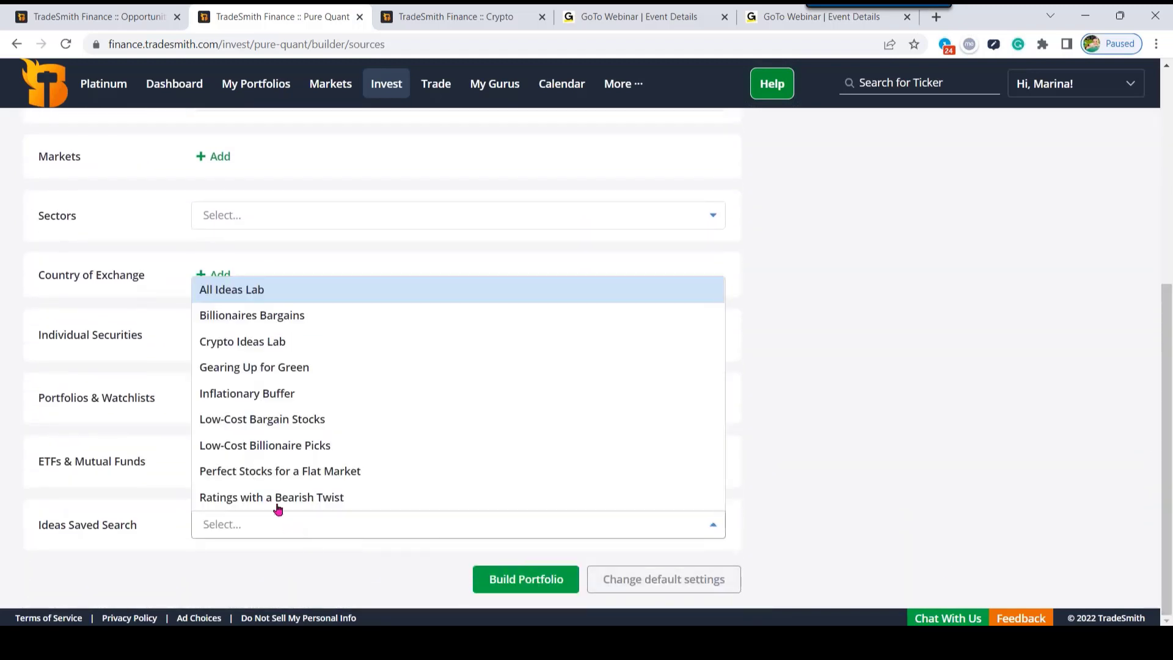
click(273, 341)
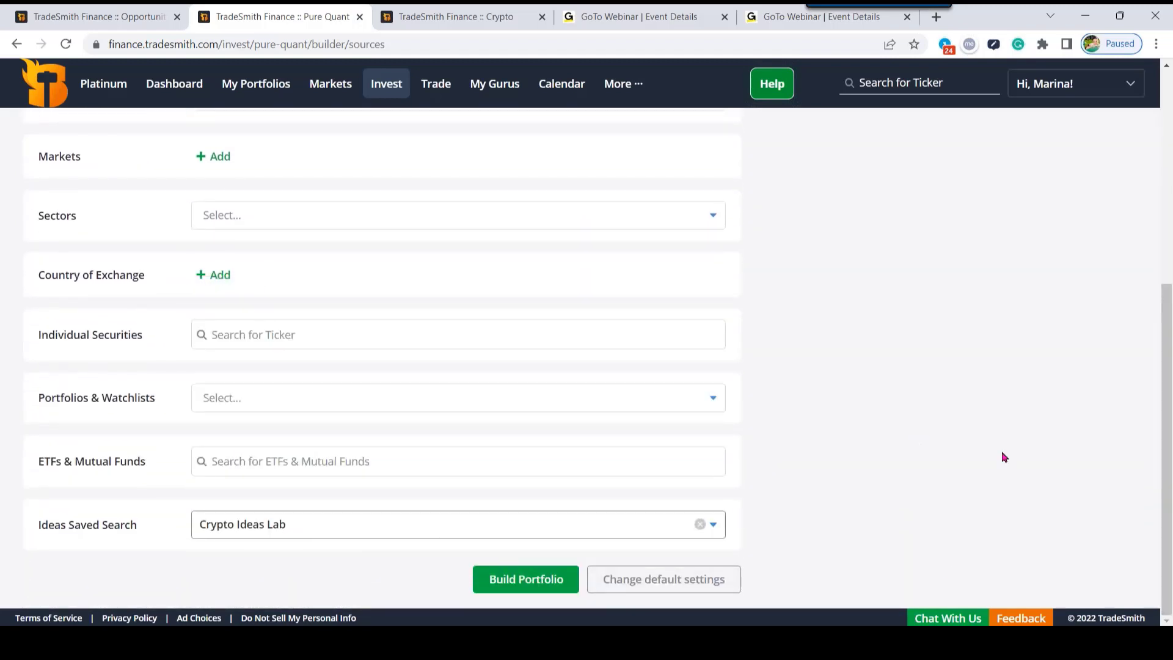
Step: Add the All Cryptocurrencies basket as a TradeSmith Baskets source
scroll(492, 300, up, 3)
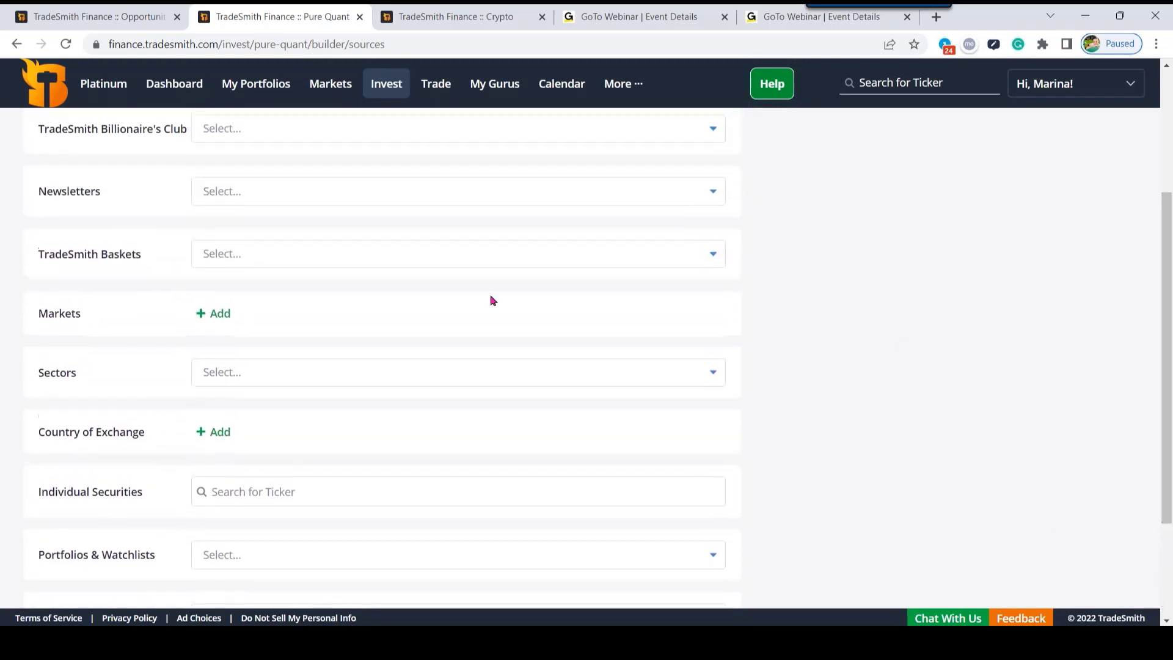
click(330, 256)
click(239, 310)
click(856, 316)
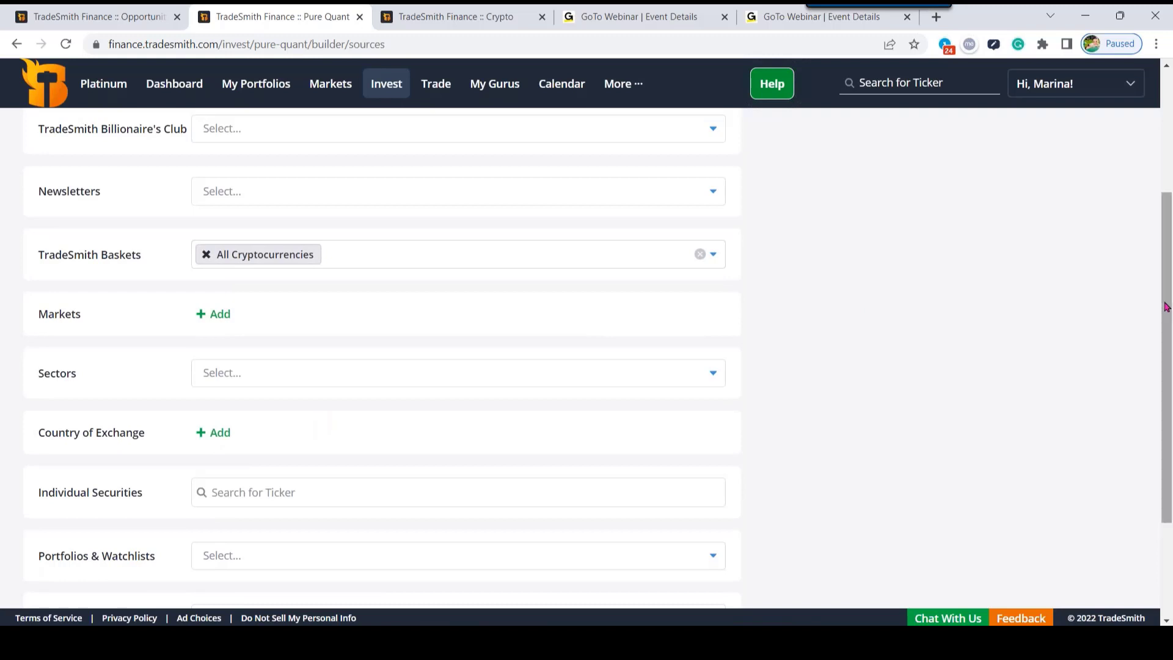
Step: Clear Crypto Ideas Lab from the Ideas Saved Search source and check the Individual Securities and TradeSmith Baskets sources
drag(1167, 307, 1171, 410)
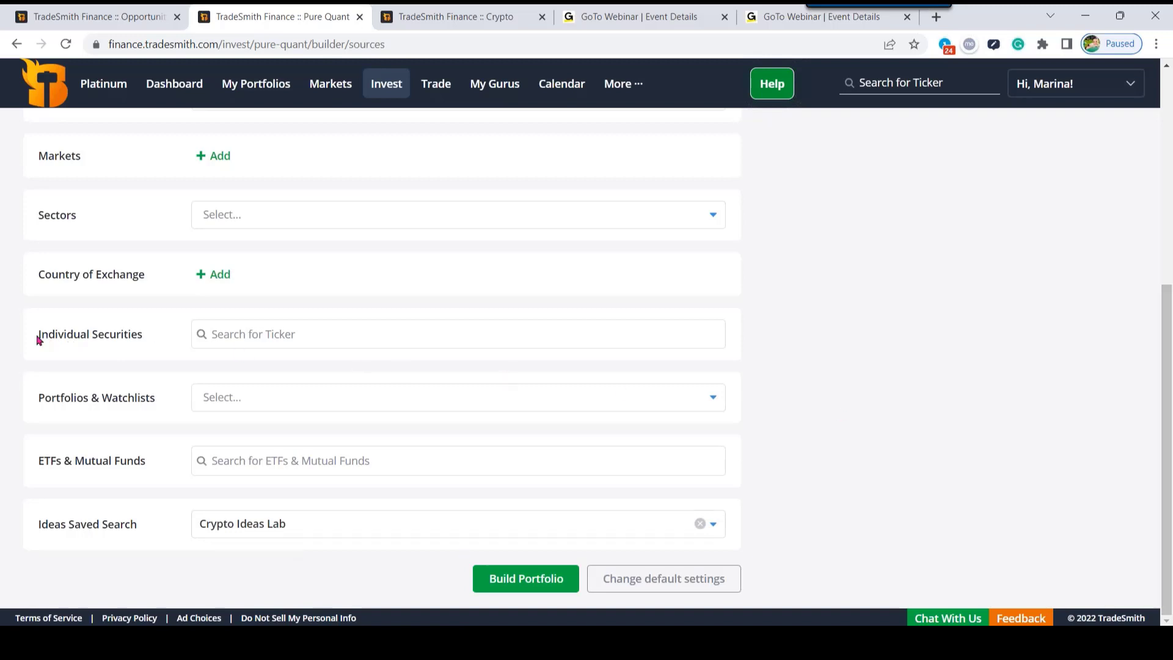
drag(37, 340, 168, 340)
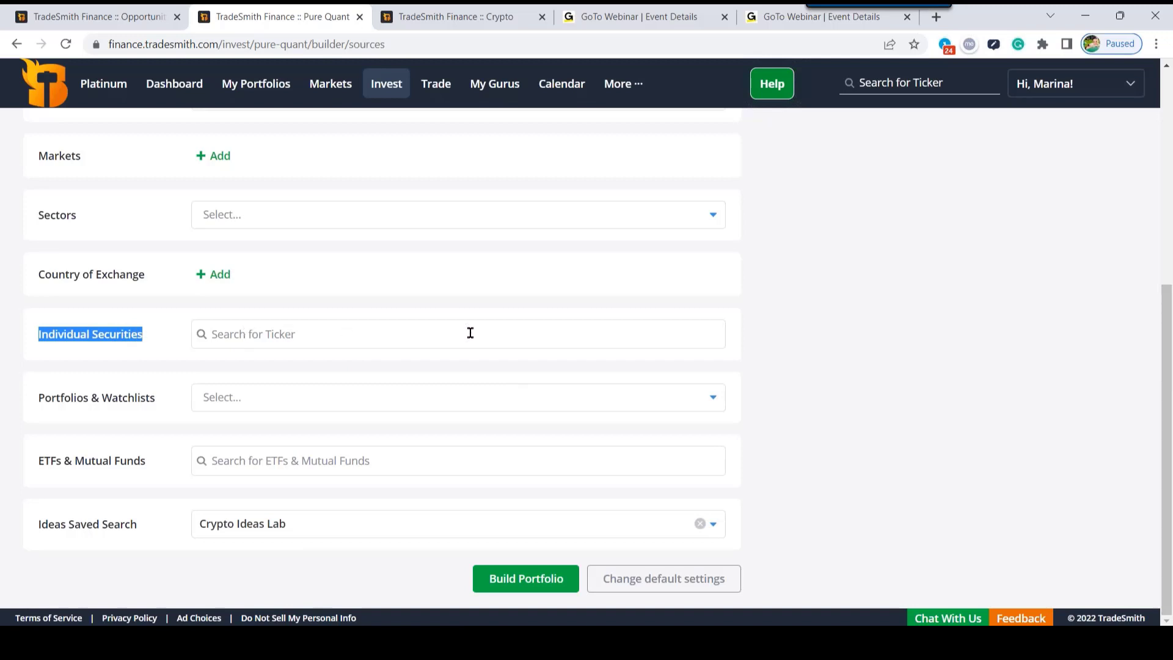
click(313, 525)
click(480, 529)
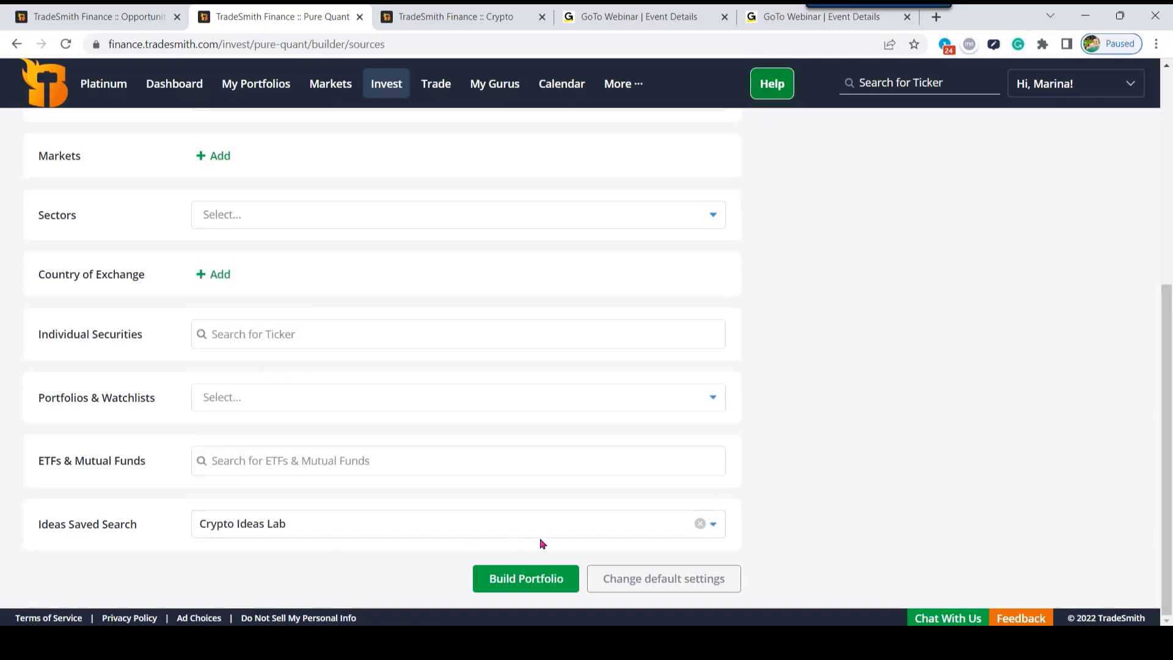
click(699, 523)
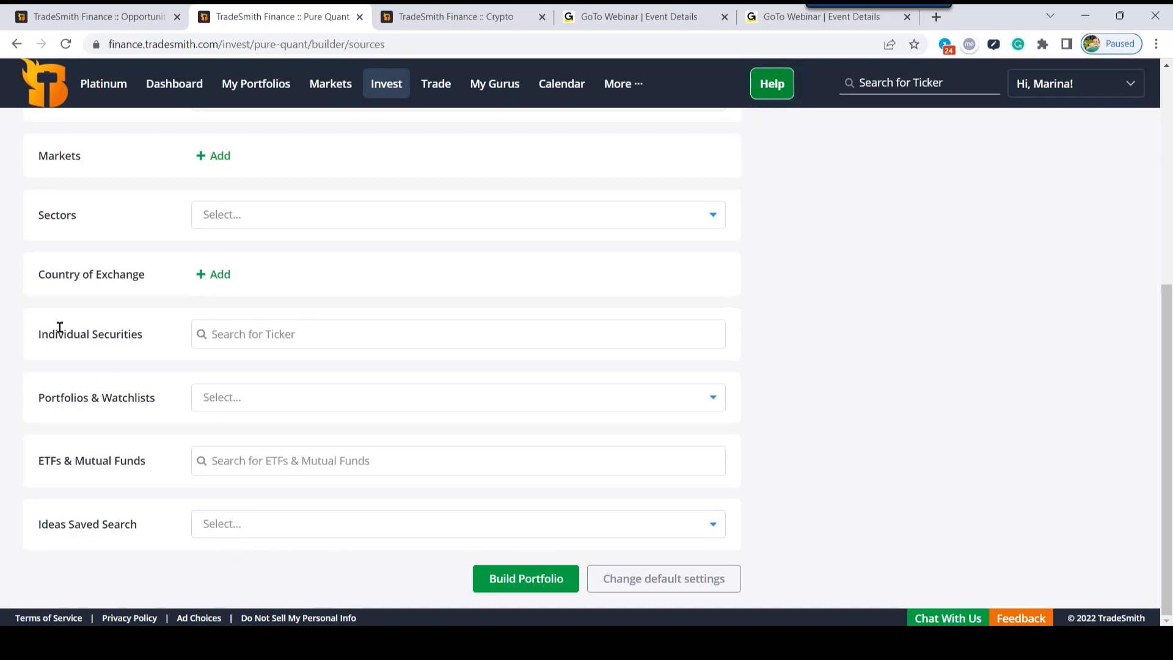
drag(40, 333, 168, 335)
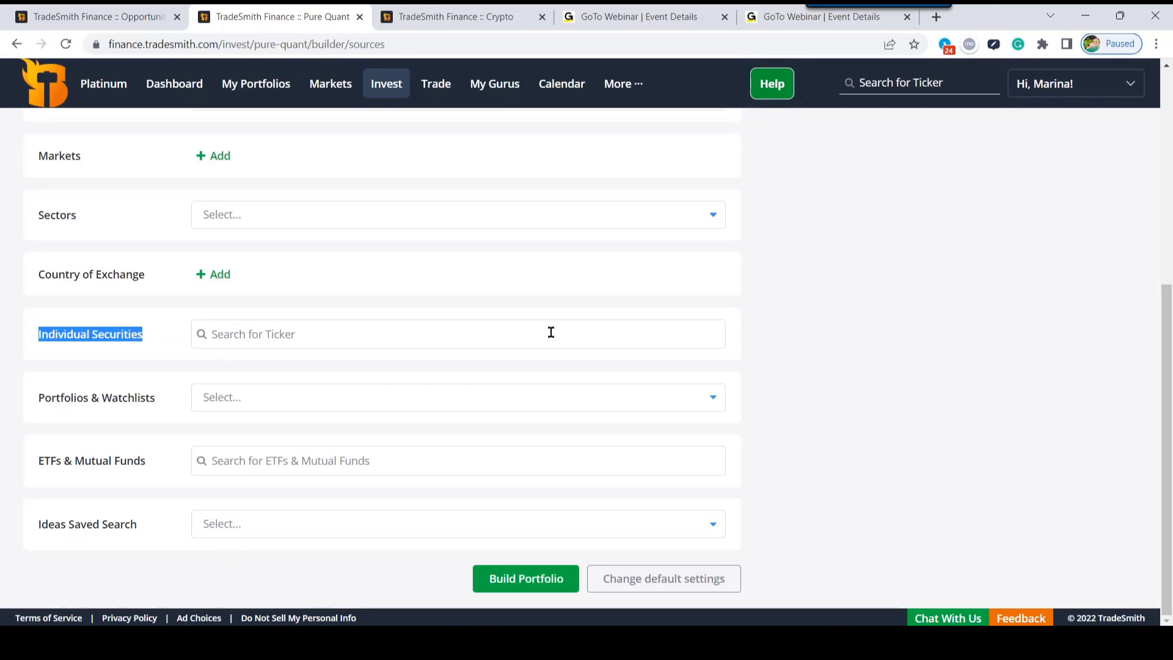
drag(1163, 432, 1162, 335)
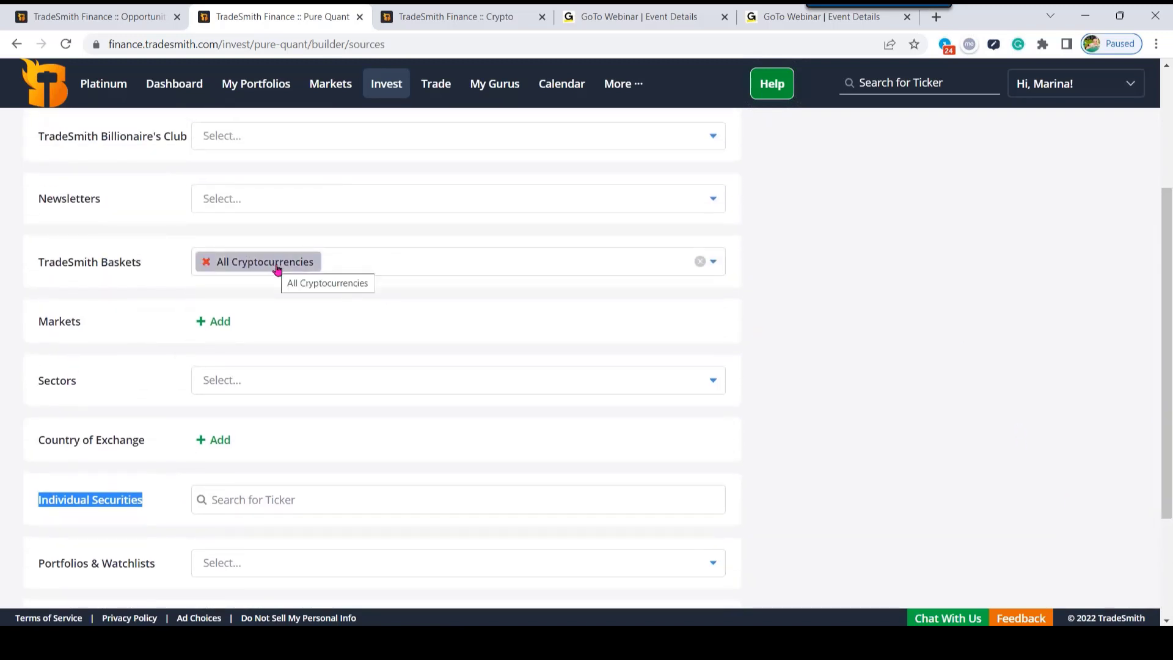